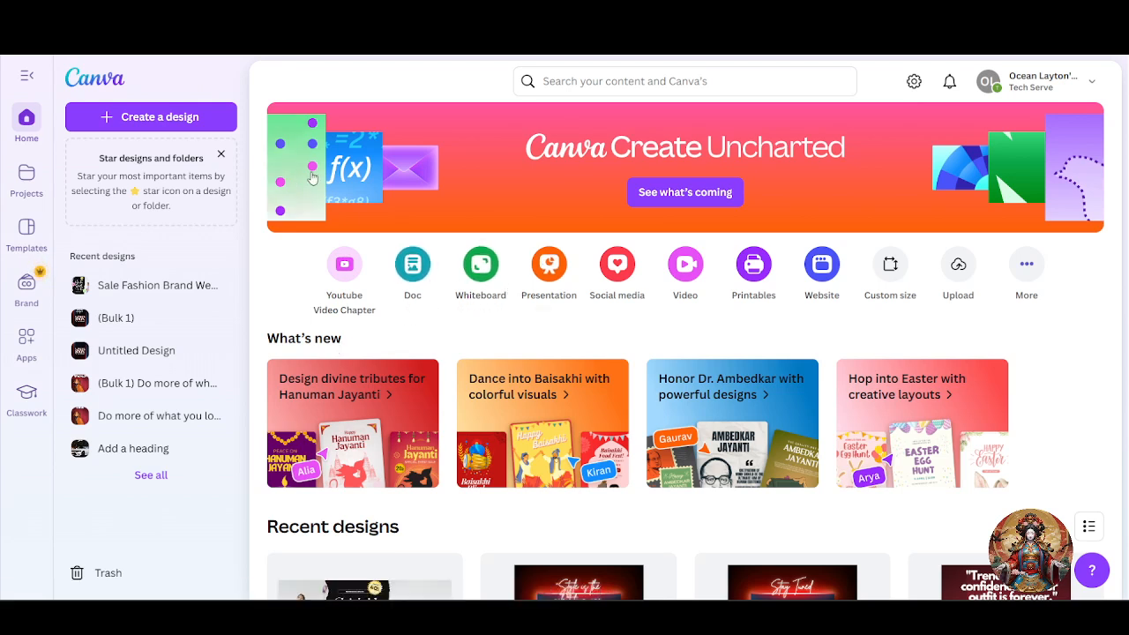
- Search for "website" across your content and Canva's, and look through the website templates found
scroll(305, 173, down, 1)
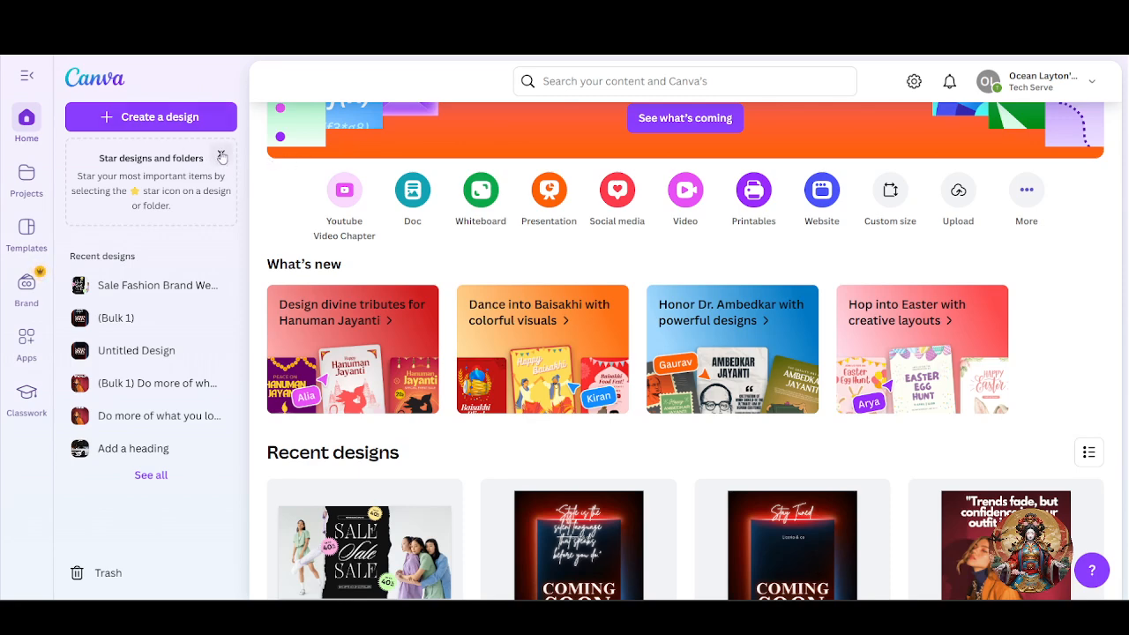
scroll(276, 186, up, 1)
click(607, 76)
text(website)
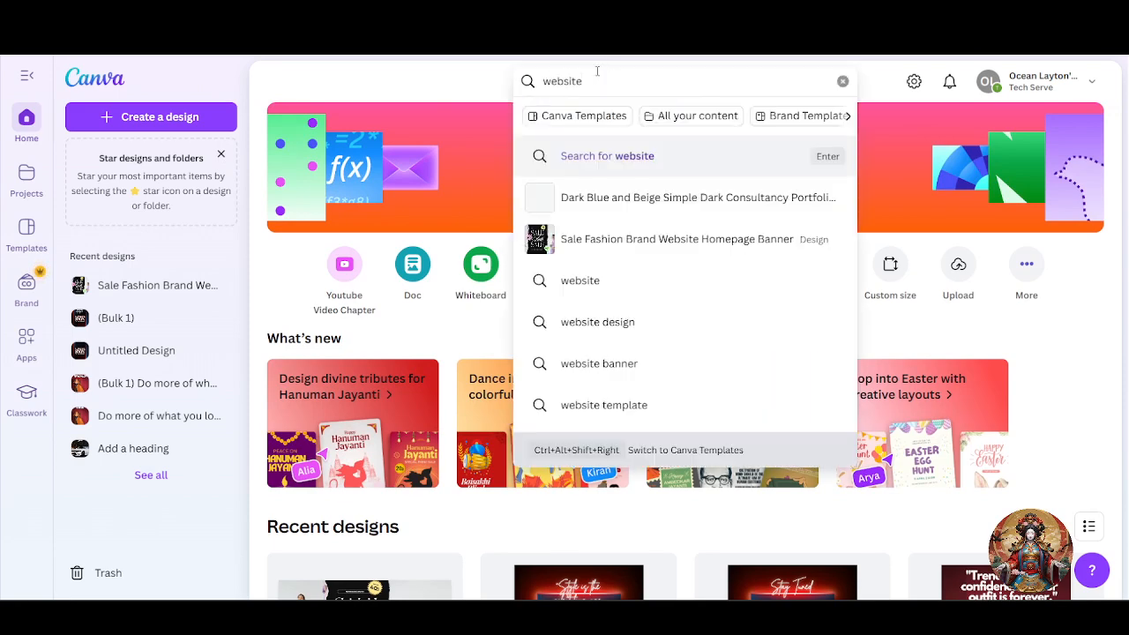
click(642, 163)
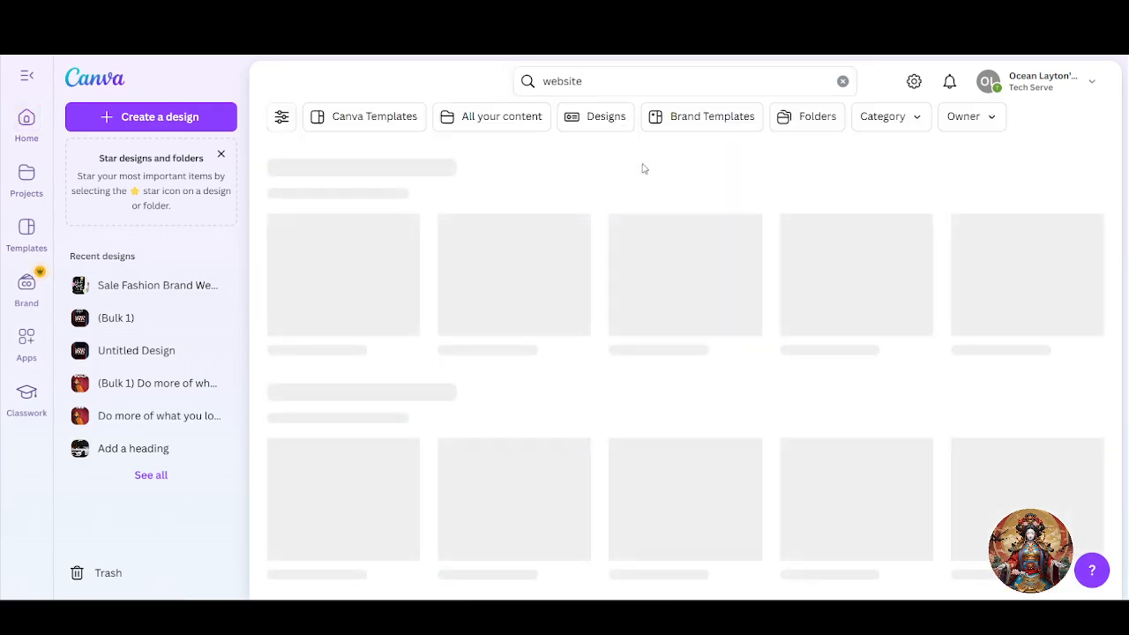
scroll(672, 323, down, 6)
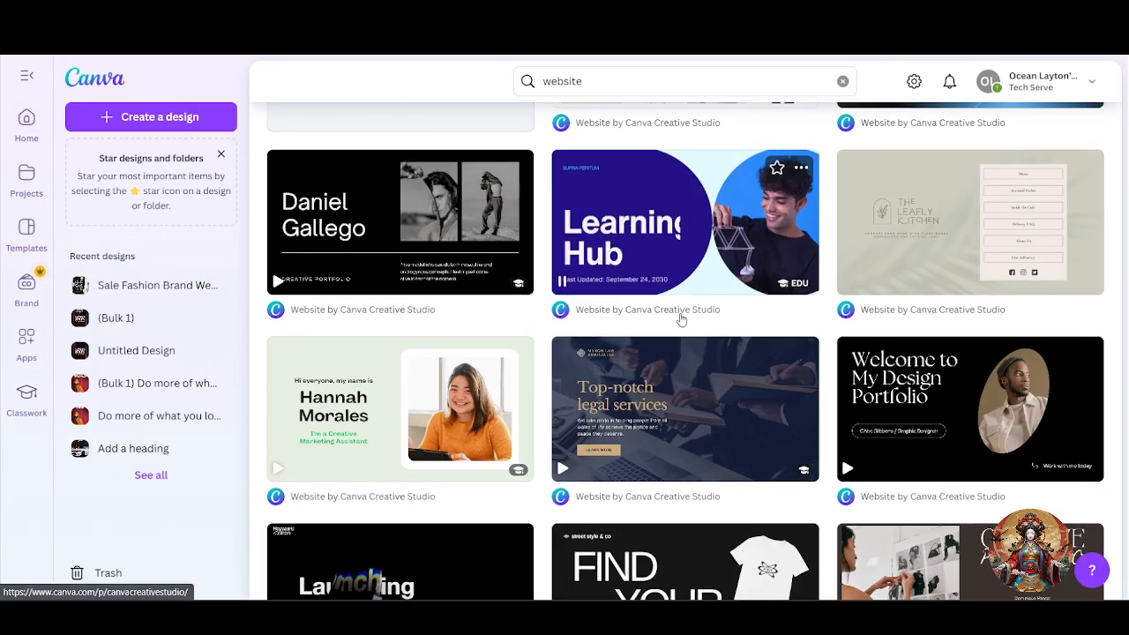
scroll(678, 320, up, 5)
- Refine the search to "website clothing" and look through the matching designs and Canva templates
click(649, 88)
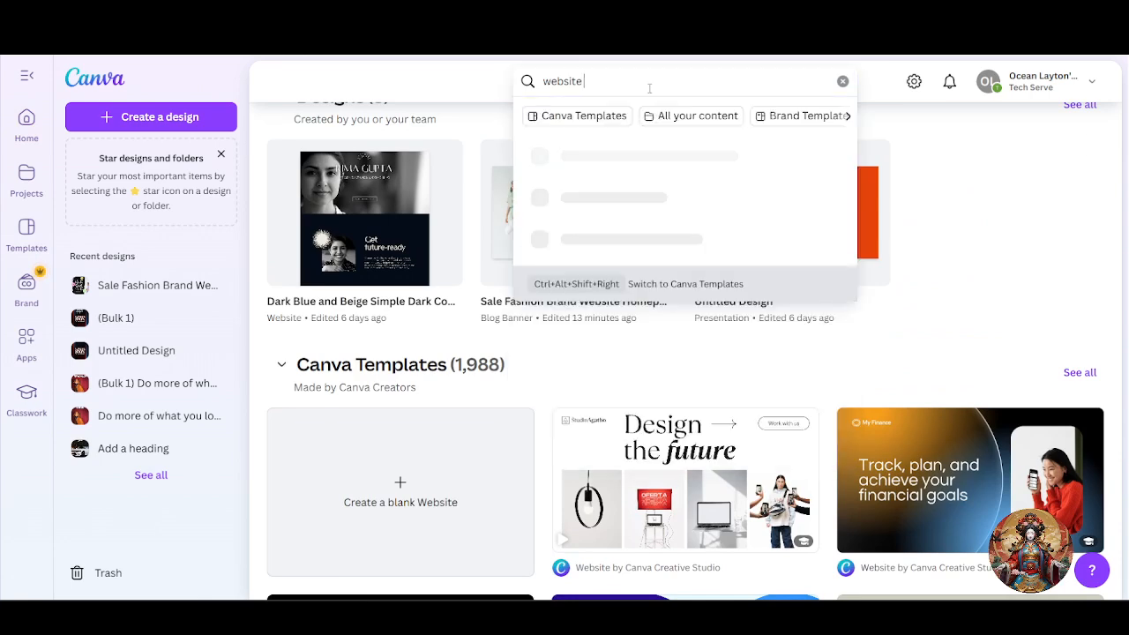
text(clothing)
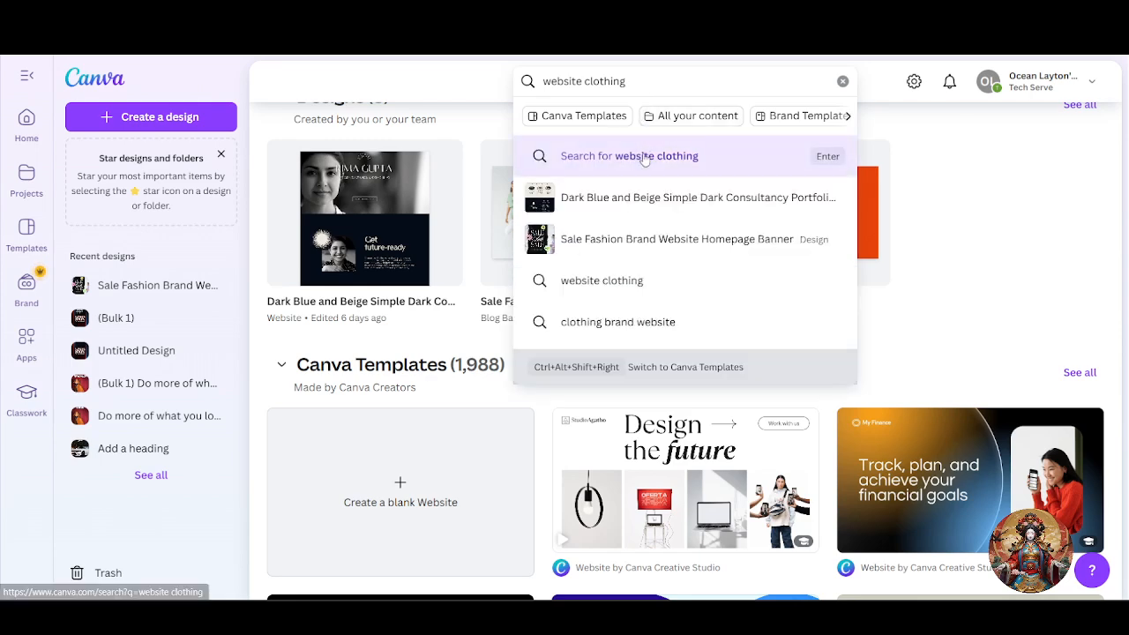
click(645, 157)
scroll(521, 261, down, 1)
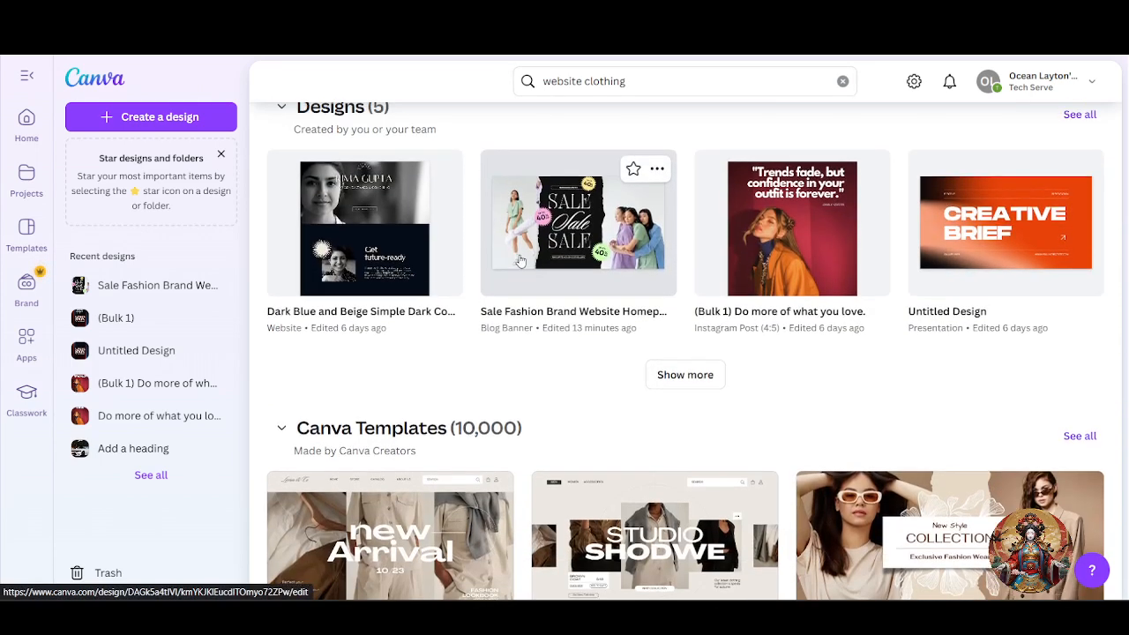
scroll(521, 261, up, 1)
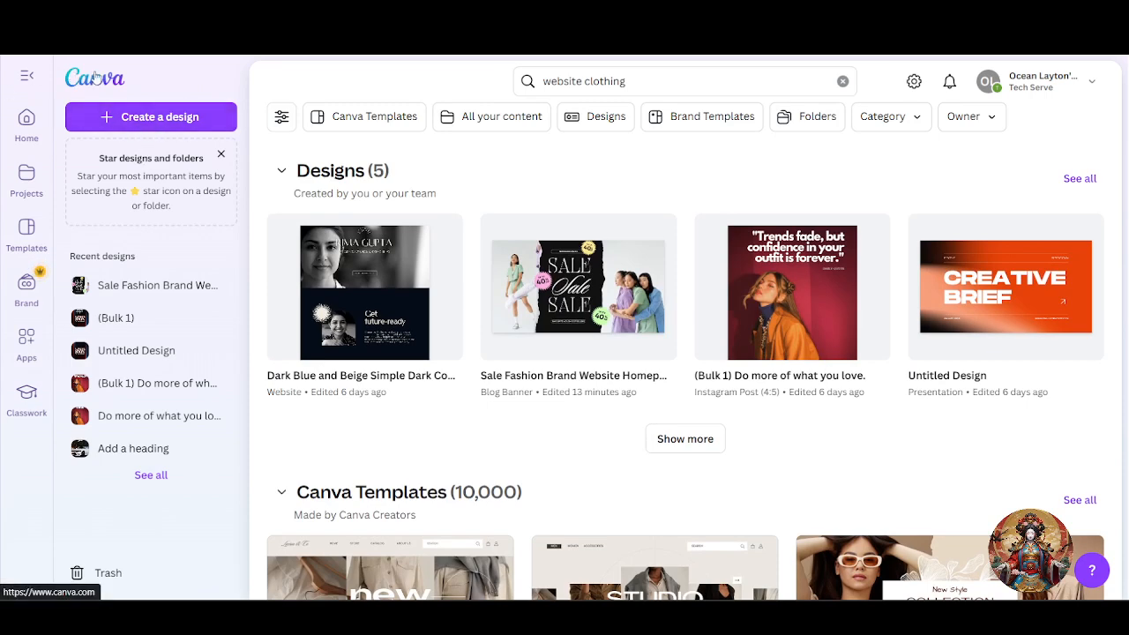
scroll(511, 404, down, 3)
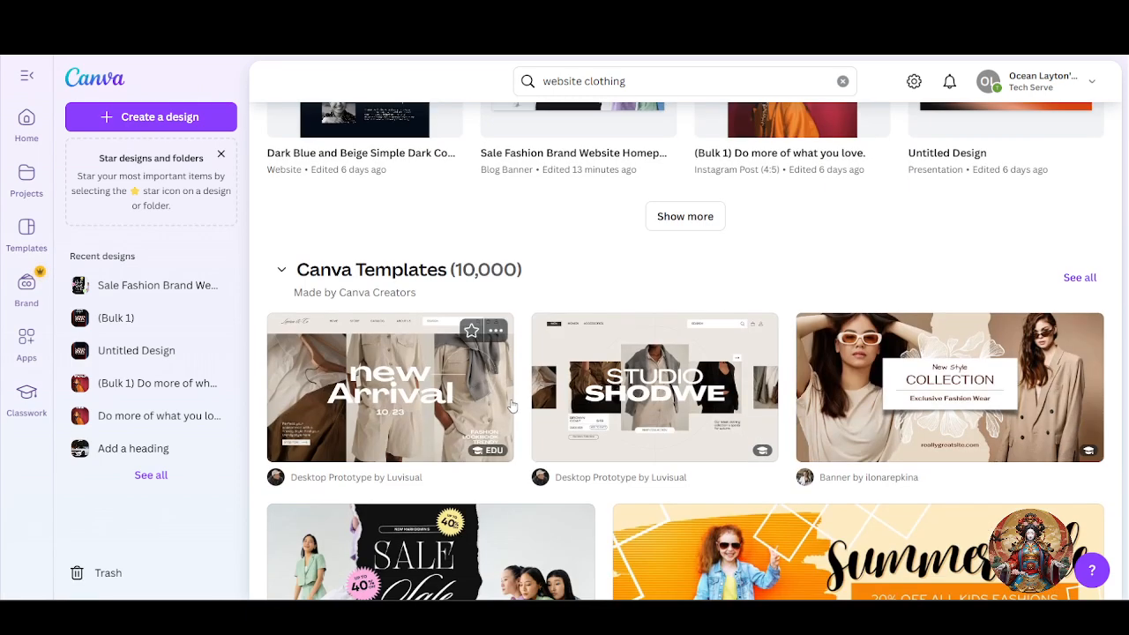
scroll(509, 404, down, 2)
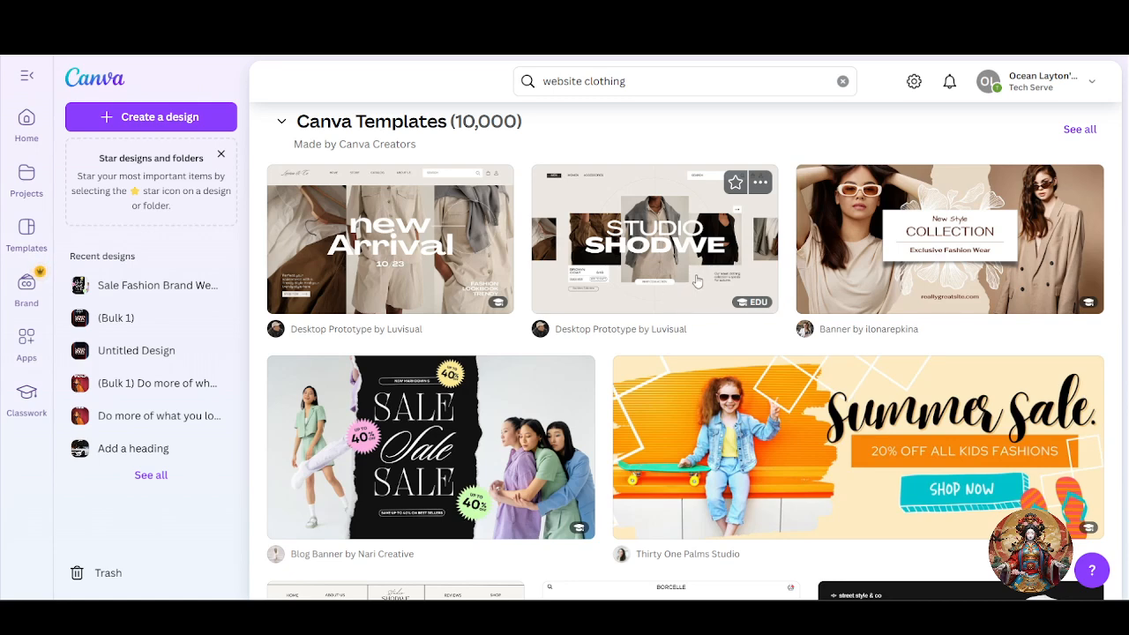
- Review the website types offered for a new design, from Business Website to Service Website, and close the design chooser
click(154, 118)
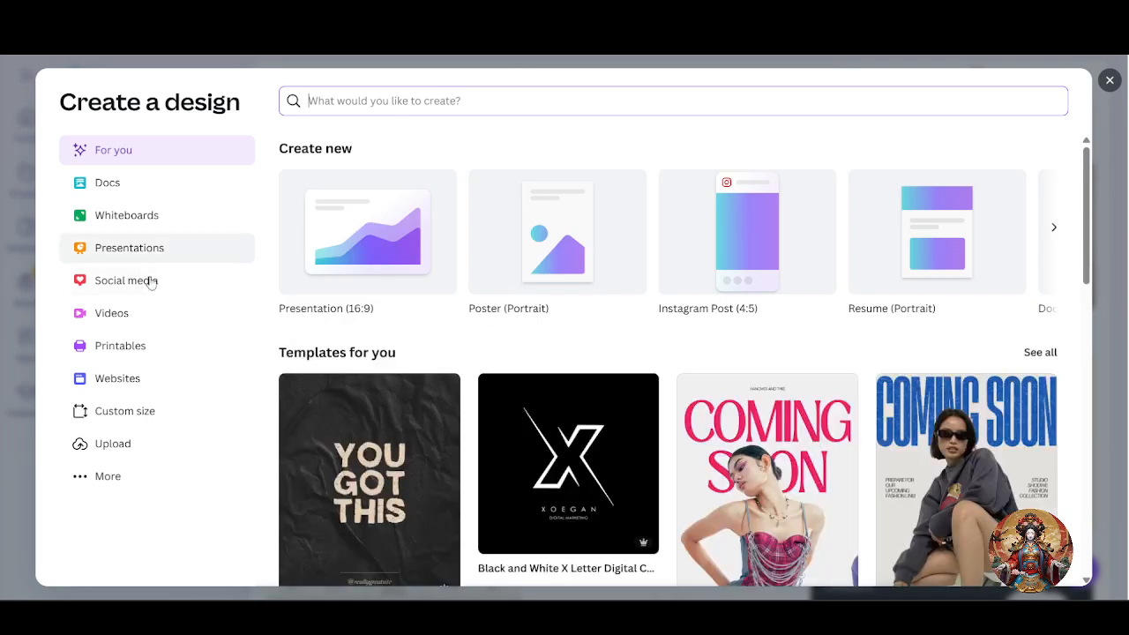
click(131, 378)
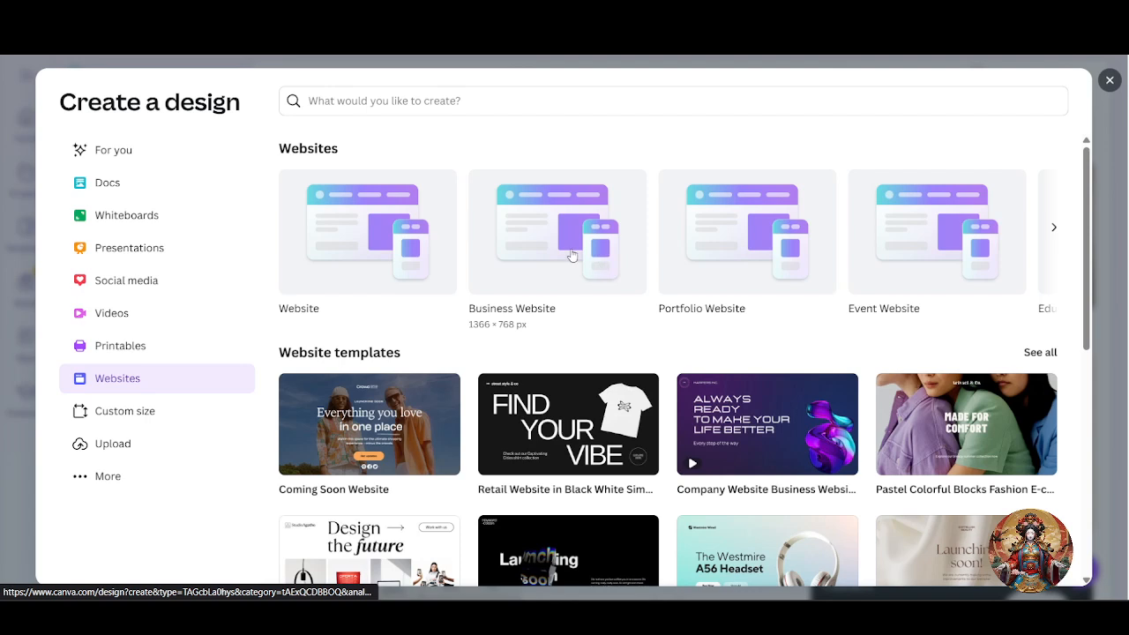
click(1057, 230)
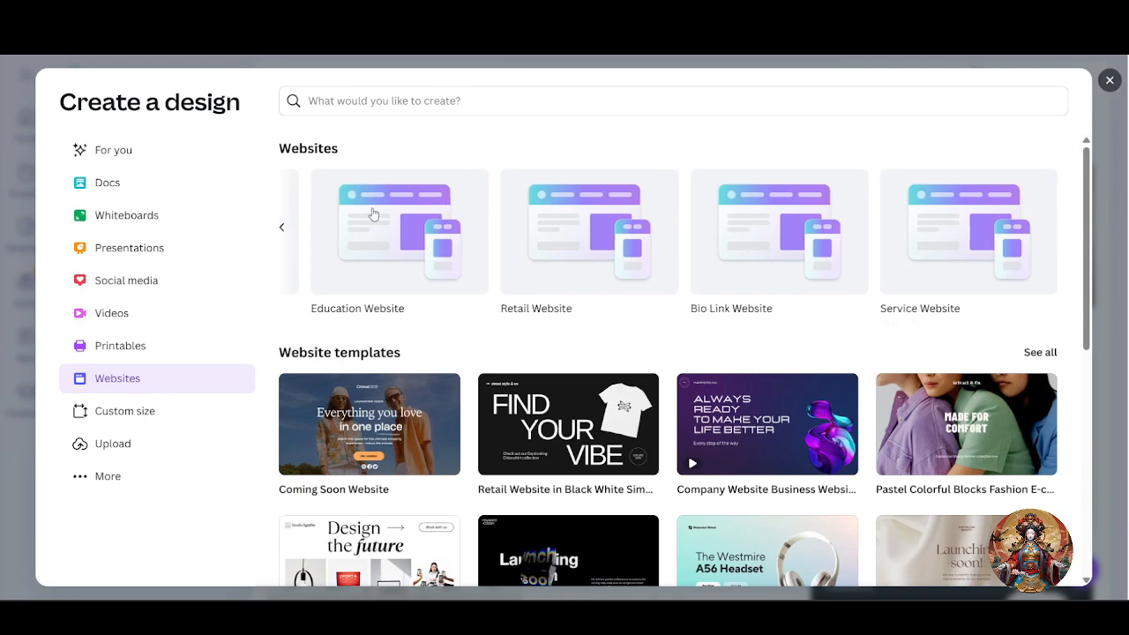
scroll(373, 215, left, 3)
click(1109, 80)
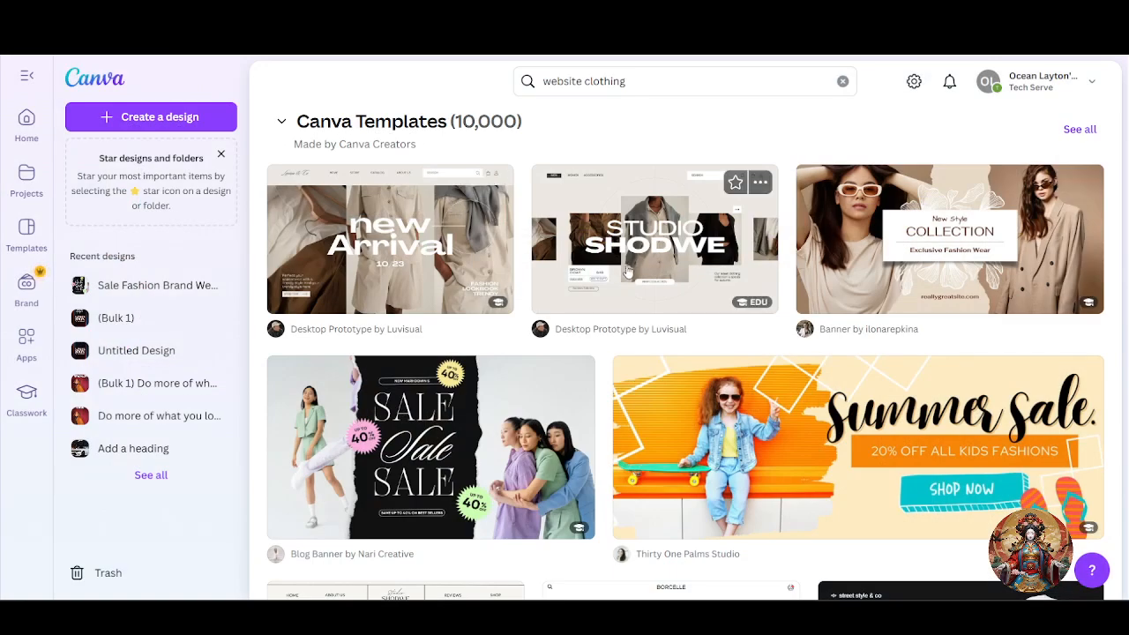
- Create a design from the "White Simple Clothing Brand Product Detail Page UI Prototype" template
scroll(704, 248, down, 5)
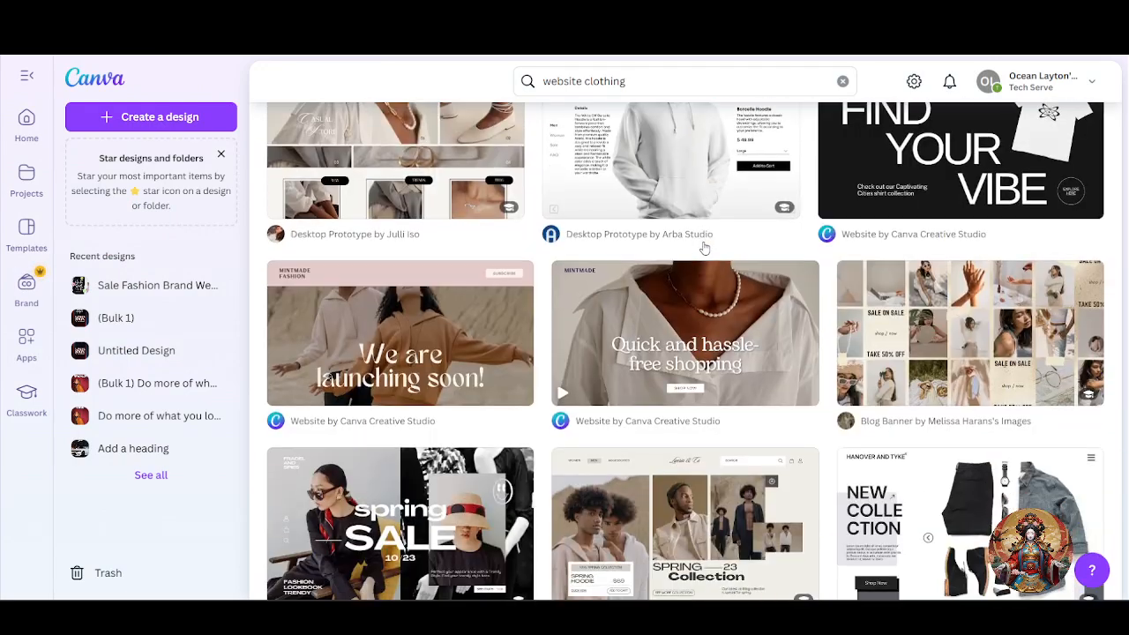
scroll(605, 250, up, 1)
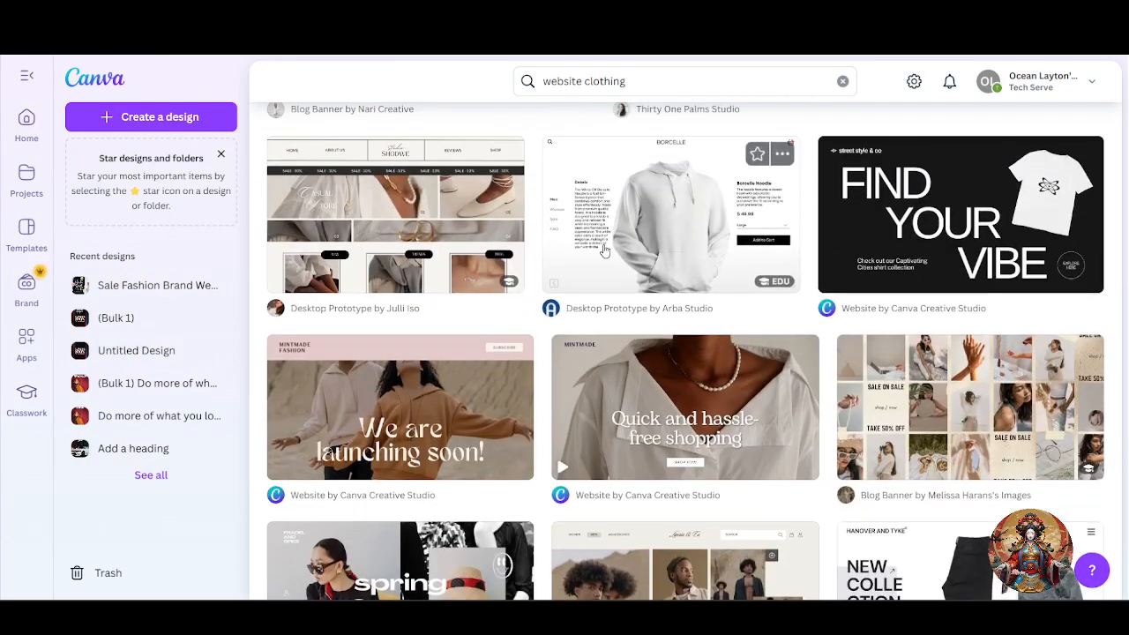
click(692, 231)
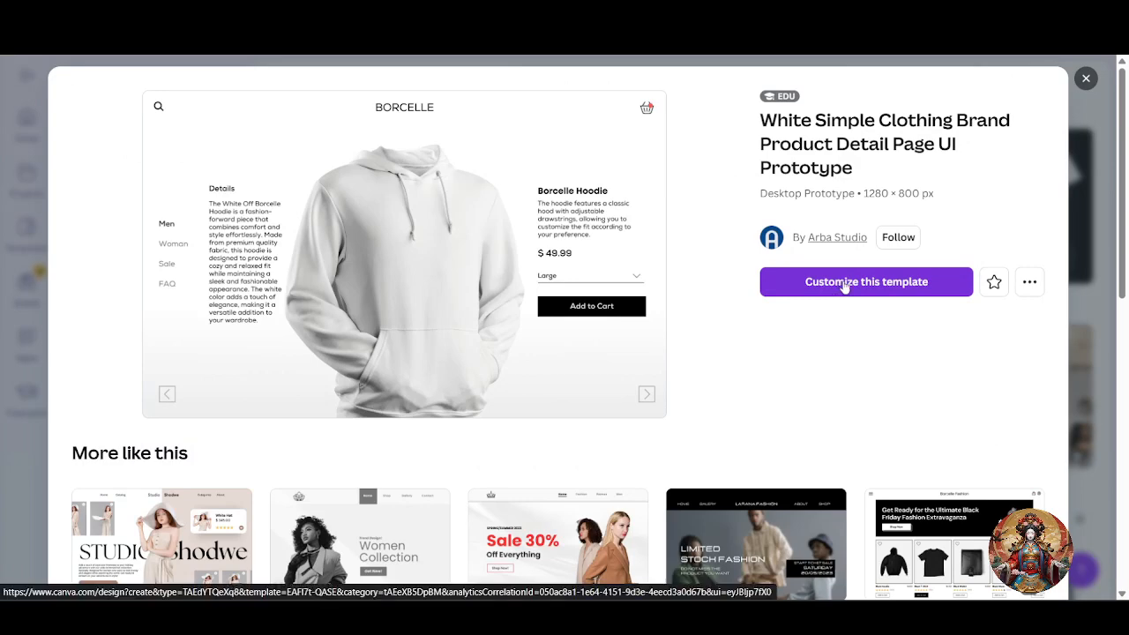
click(846, 283)
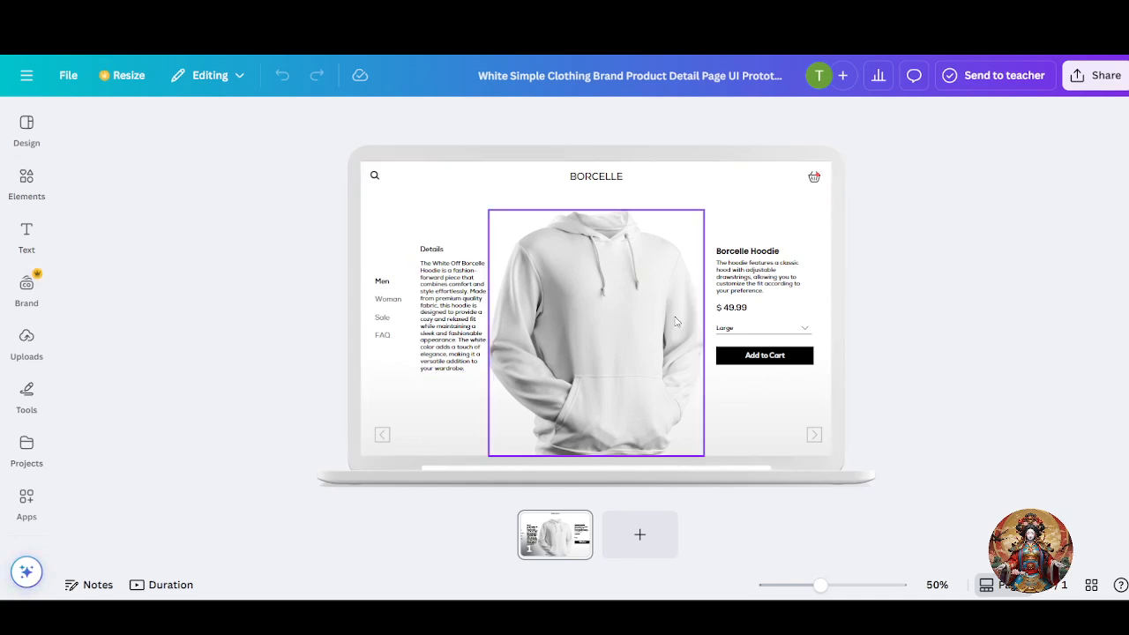
- Examine which page elements are editable: background, Details text, hoodie image, Add to Cart button, product description and Woman menu label
click(779, 293)
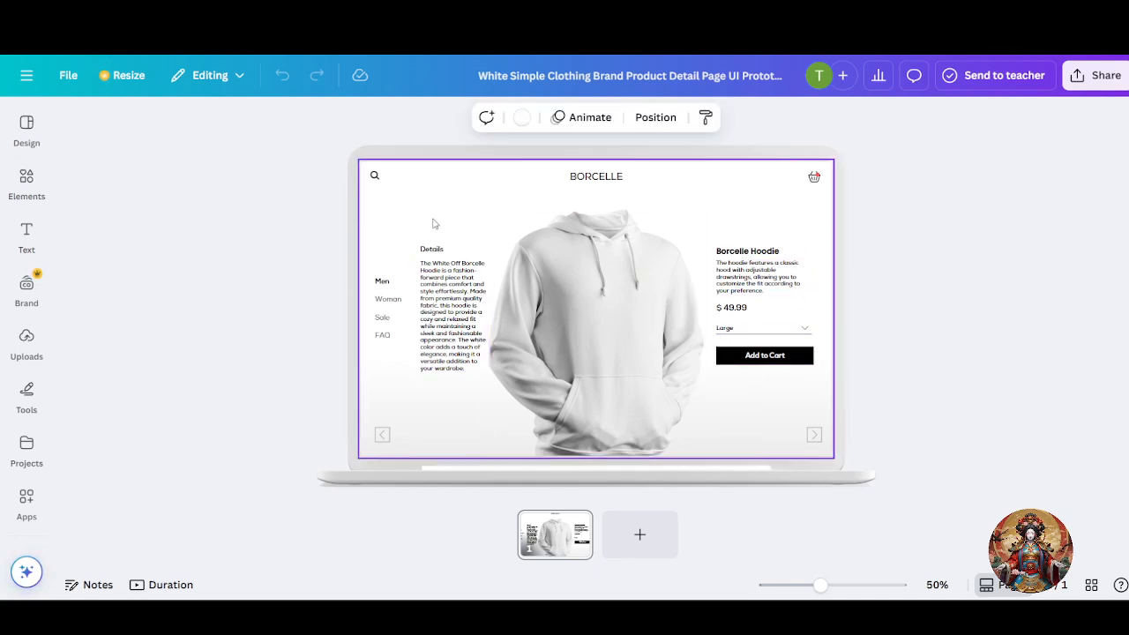
click(433, 281)
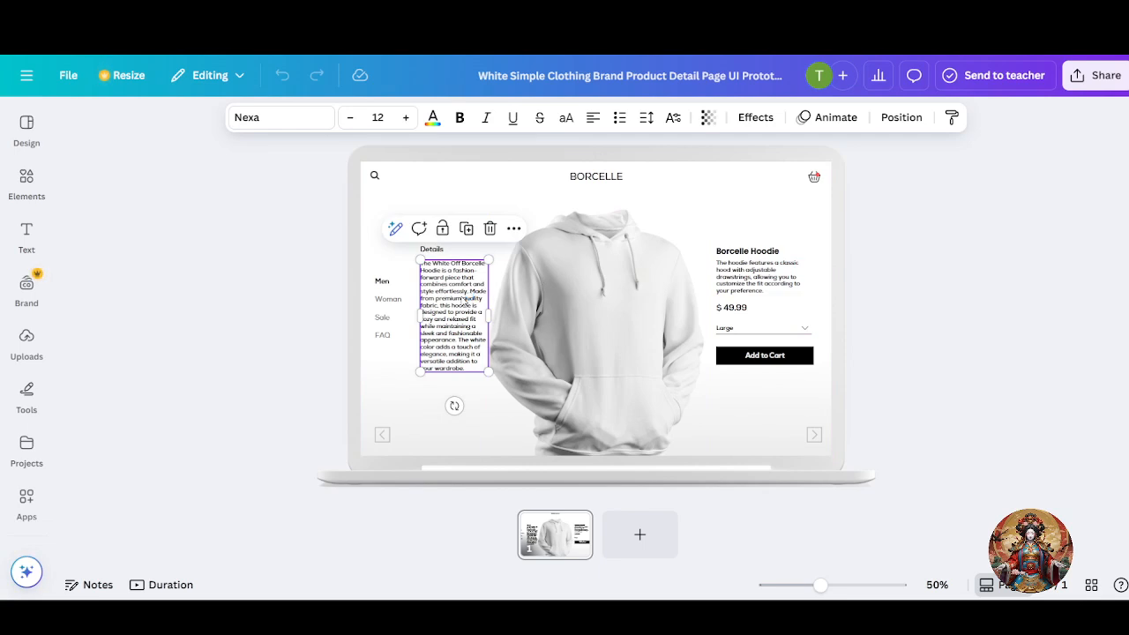
click(600, 319)
click(798, 356)
click(758, 276)
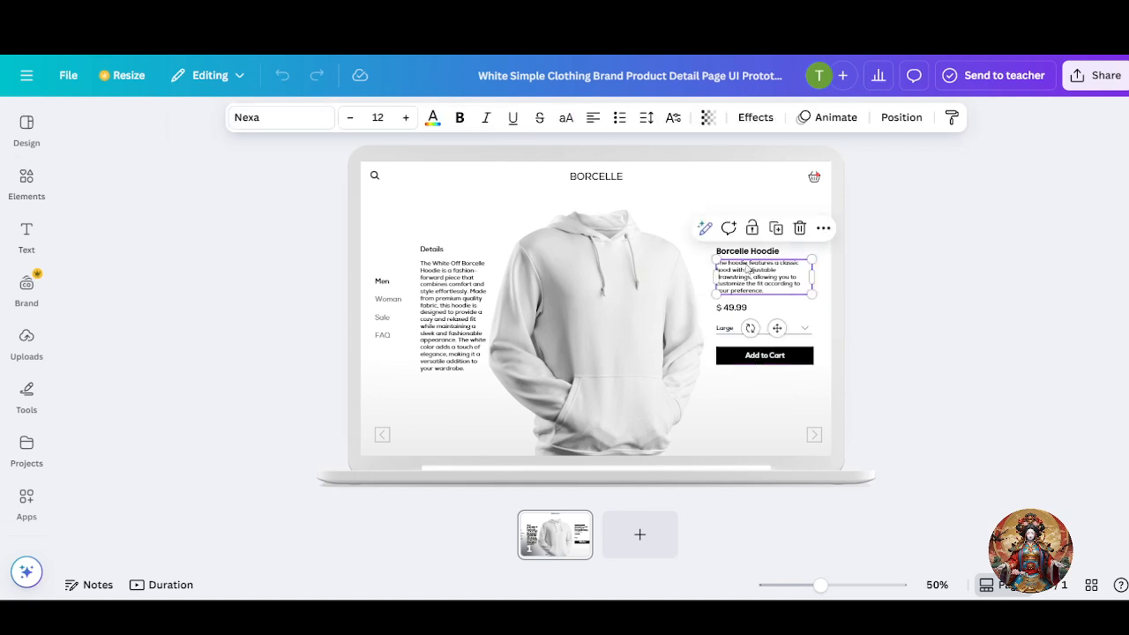
click(441, 291)
click(441, 291)
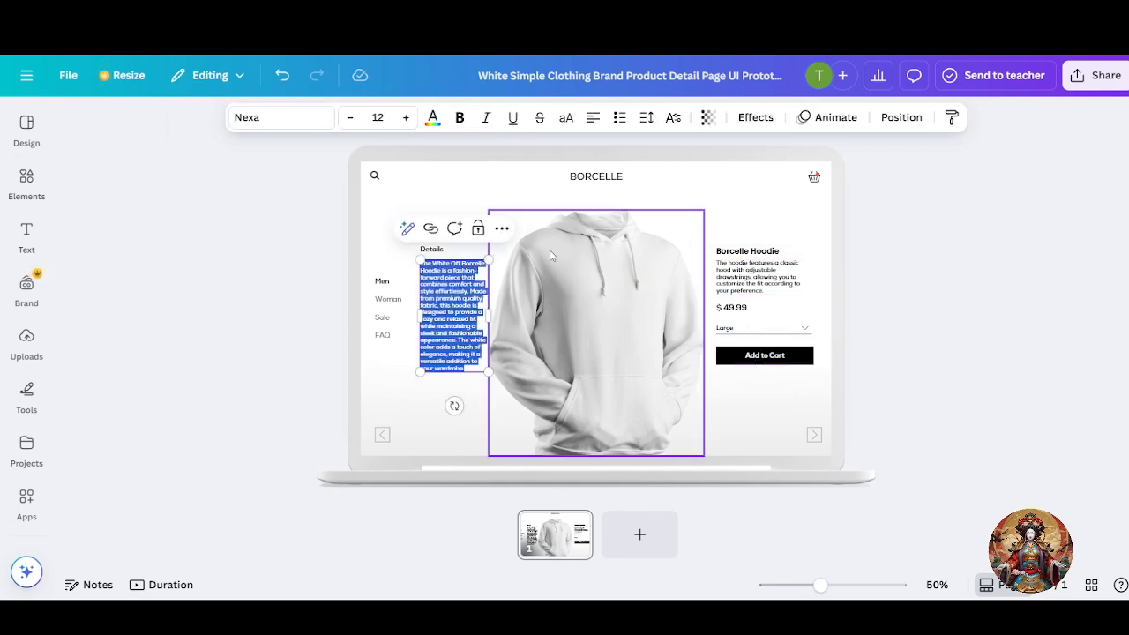
click(607, 281)
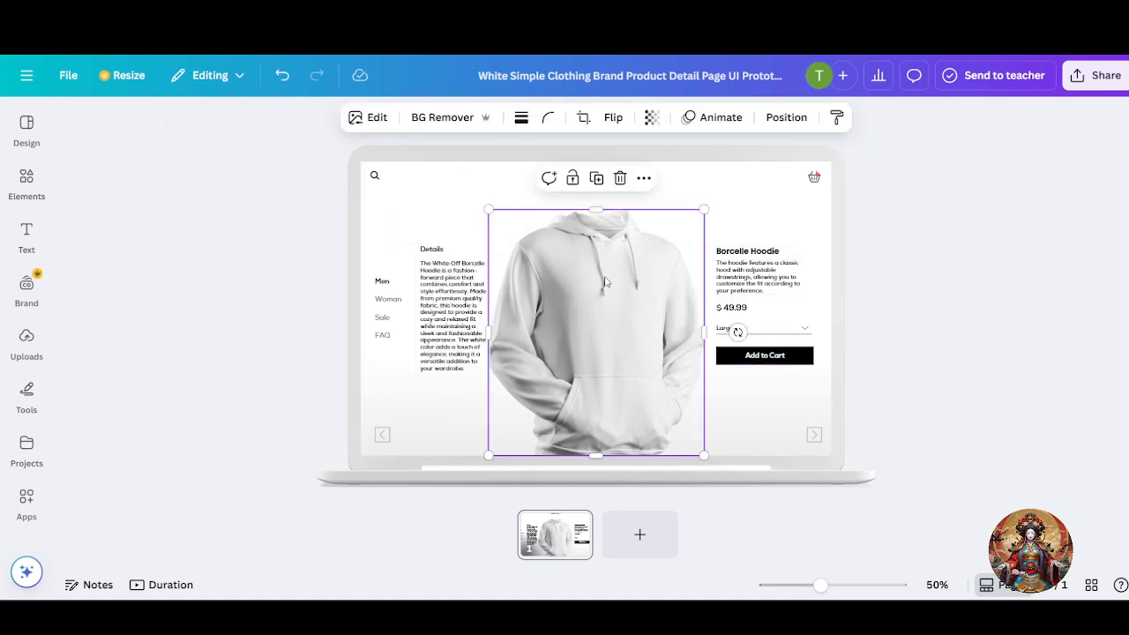
click(480, 280)
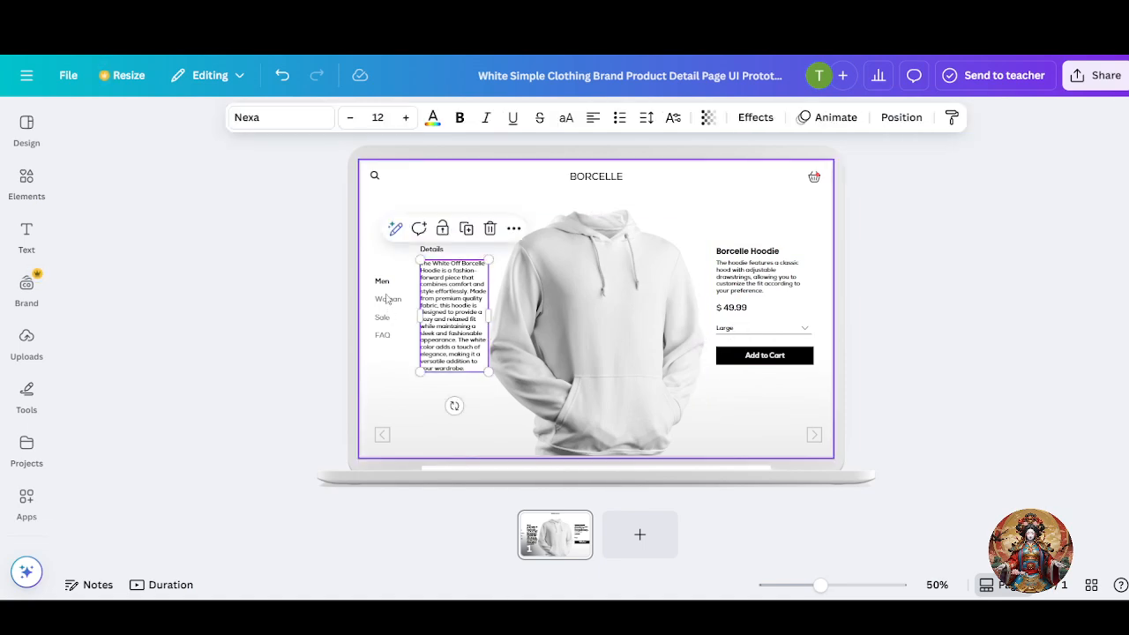
click(388, 300)
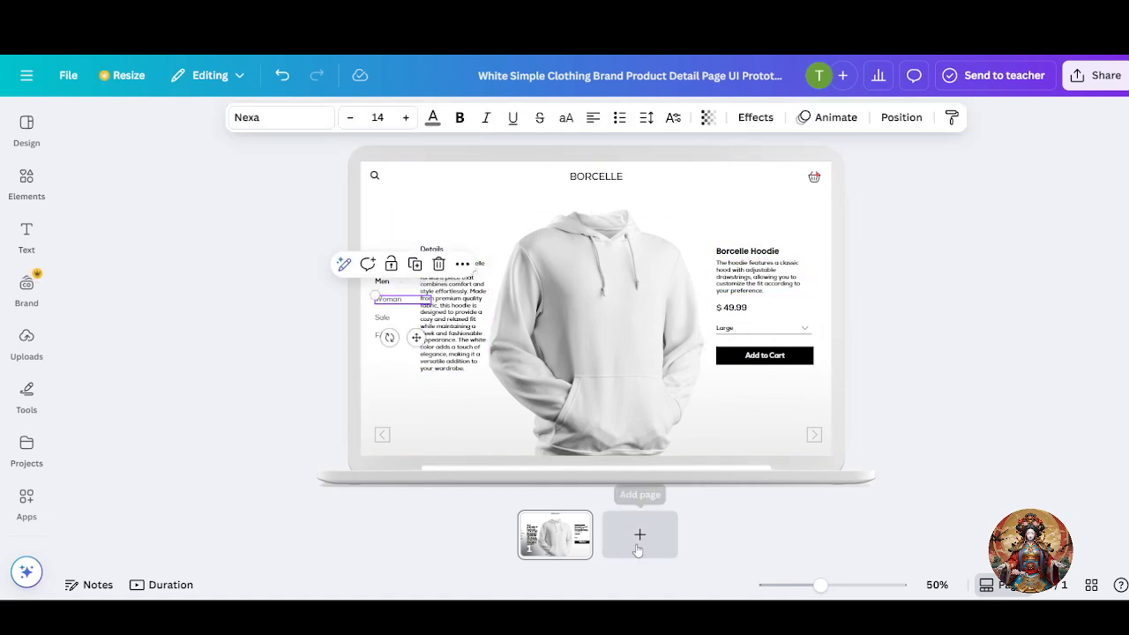
click(943, 421)
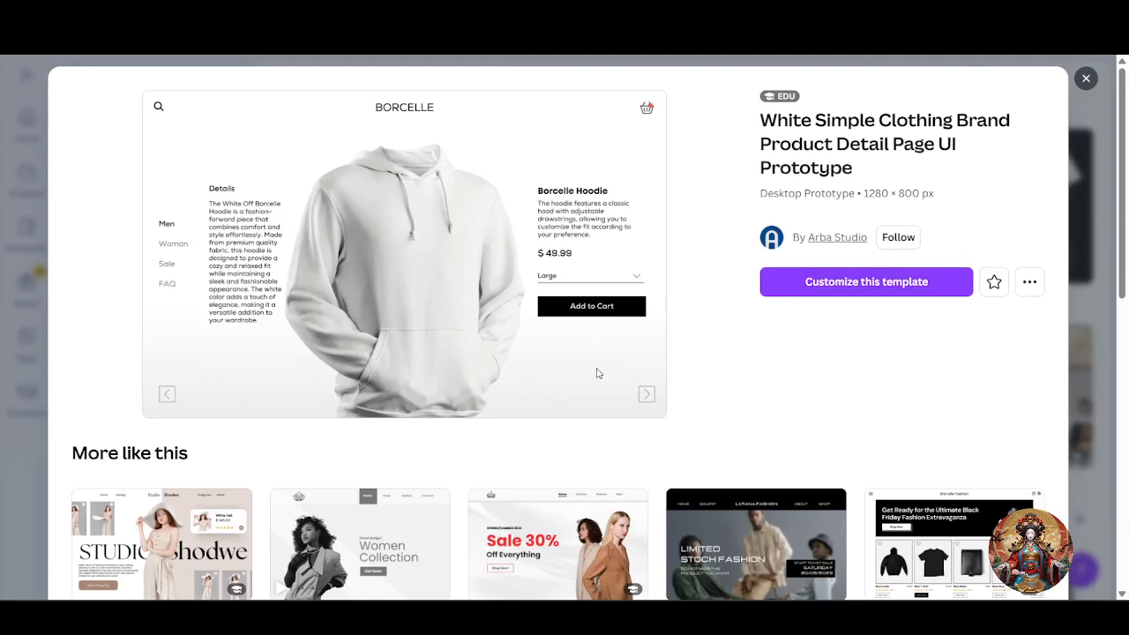
- Create another design from the similar White and Beige Elegant Women's Hat Brand template showing "Studio Shodwe"
scroll(597, 373, down, 3)
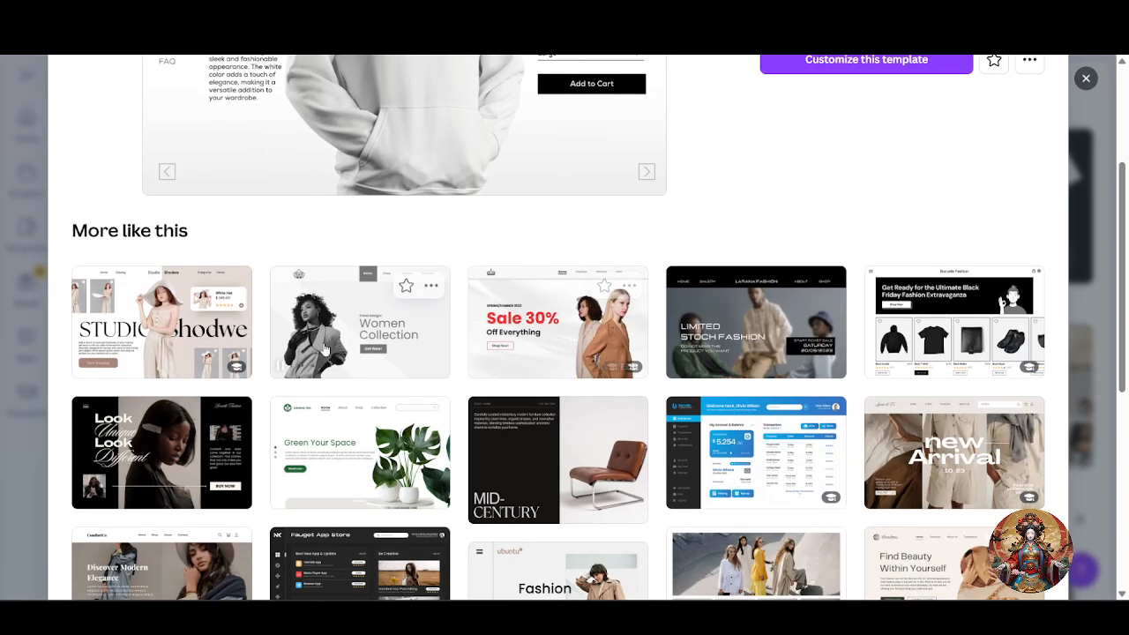
click(143, 325)
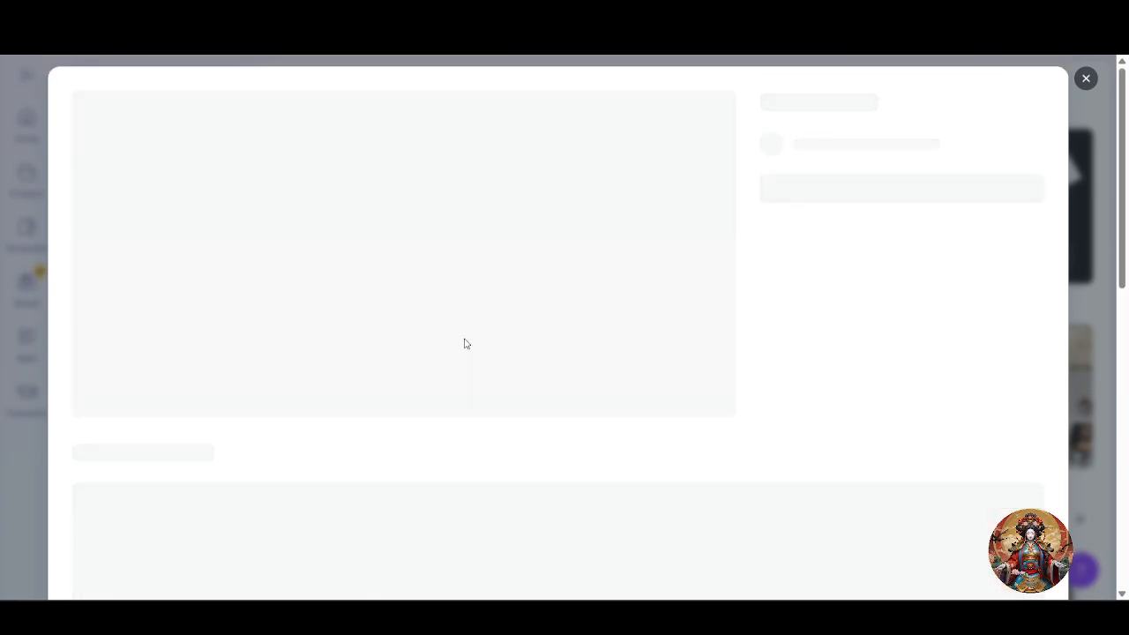
click(887, 287)
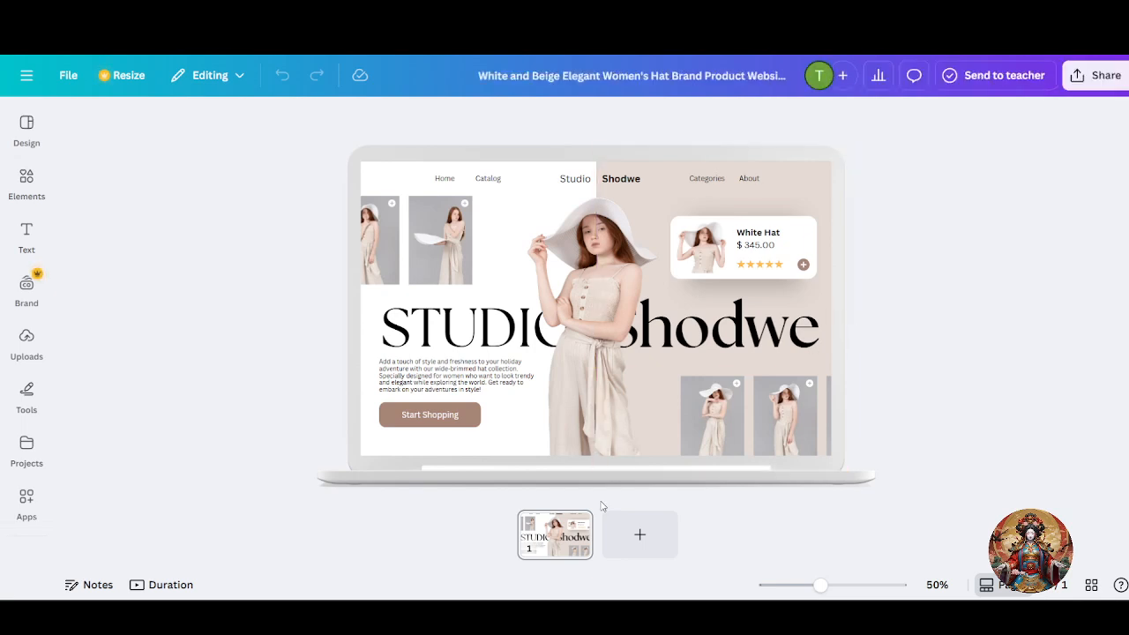
click(551, 536)
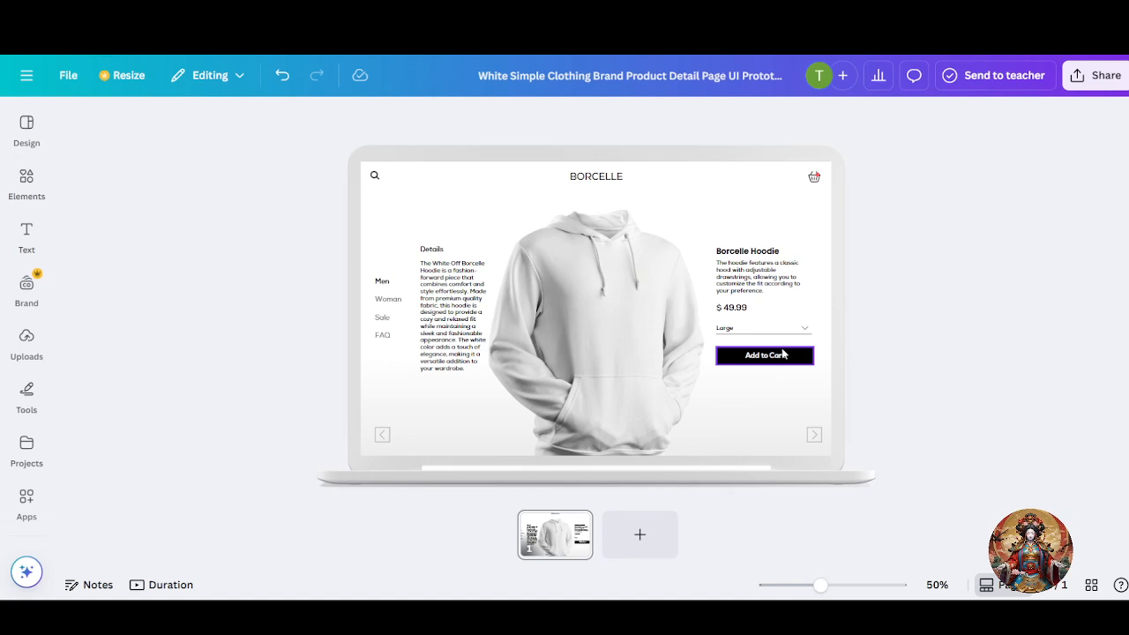
- Inspect the Borcelle Hoodie description text and the hoodie image in the hoodie design, and open the uploads
double_click(753, 282)
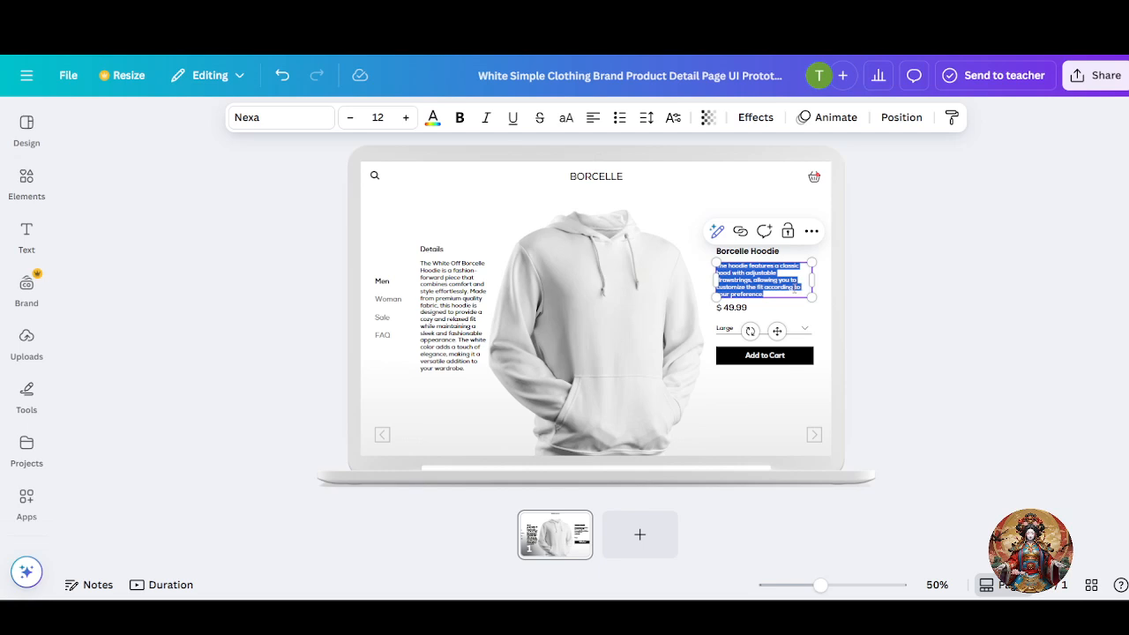
click(898, 296)
click(642, 280)
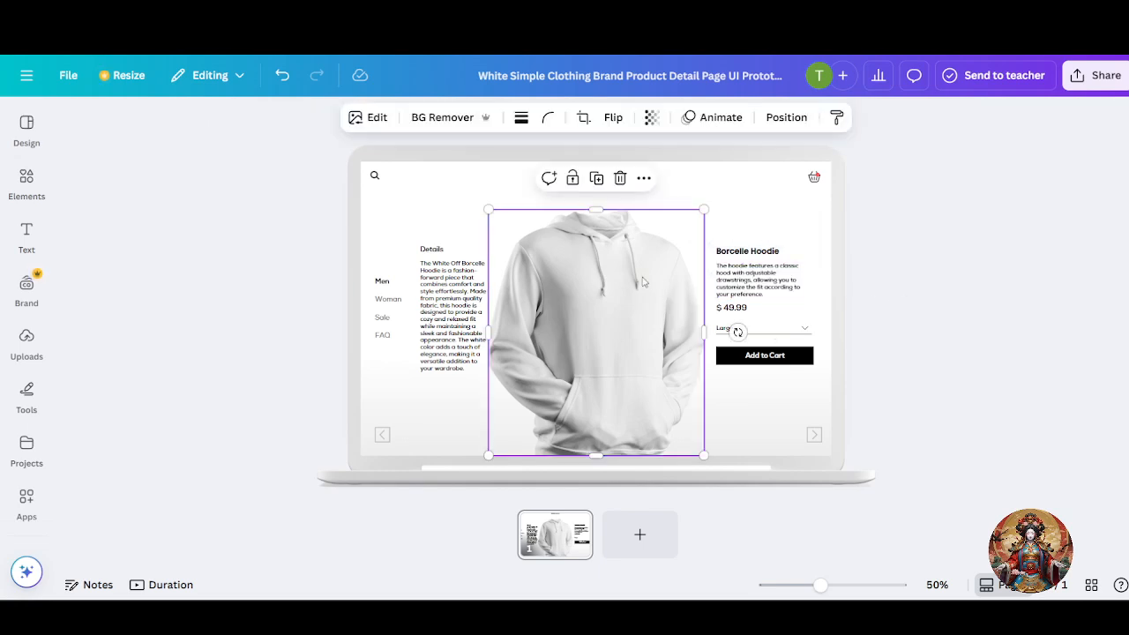
click(26, 342)
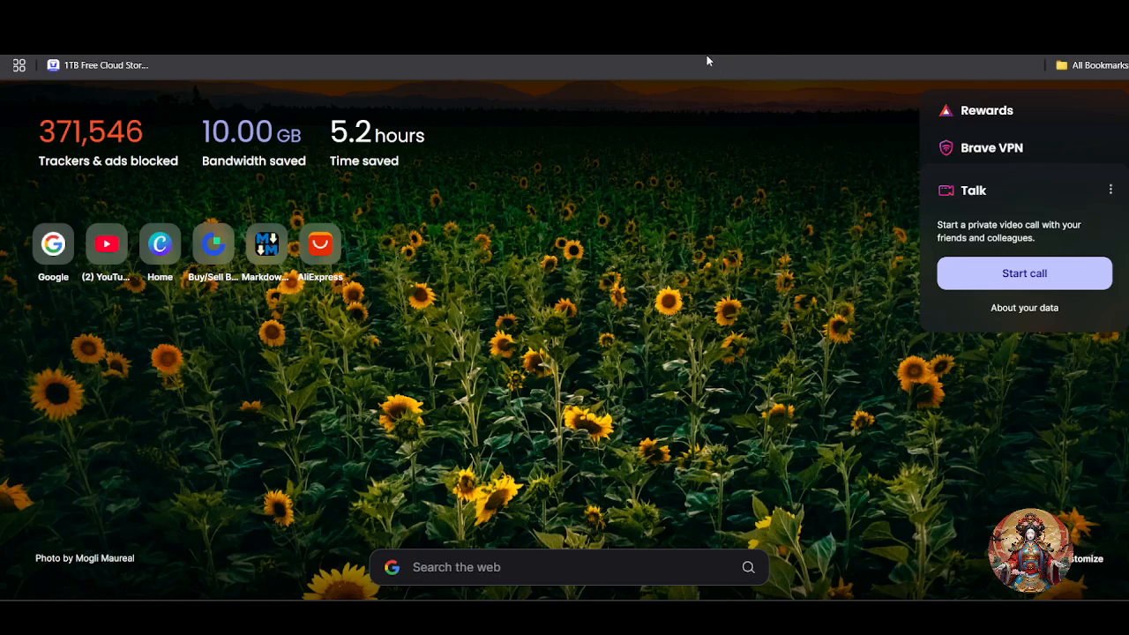
- Switch to a new browser tab and search Google for "hoodie png"
click(459, 40)
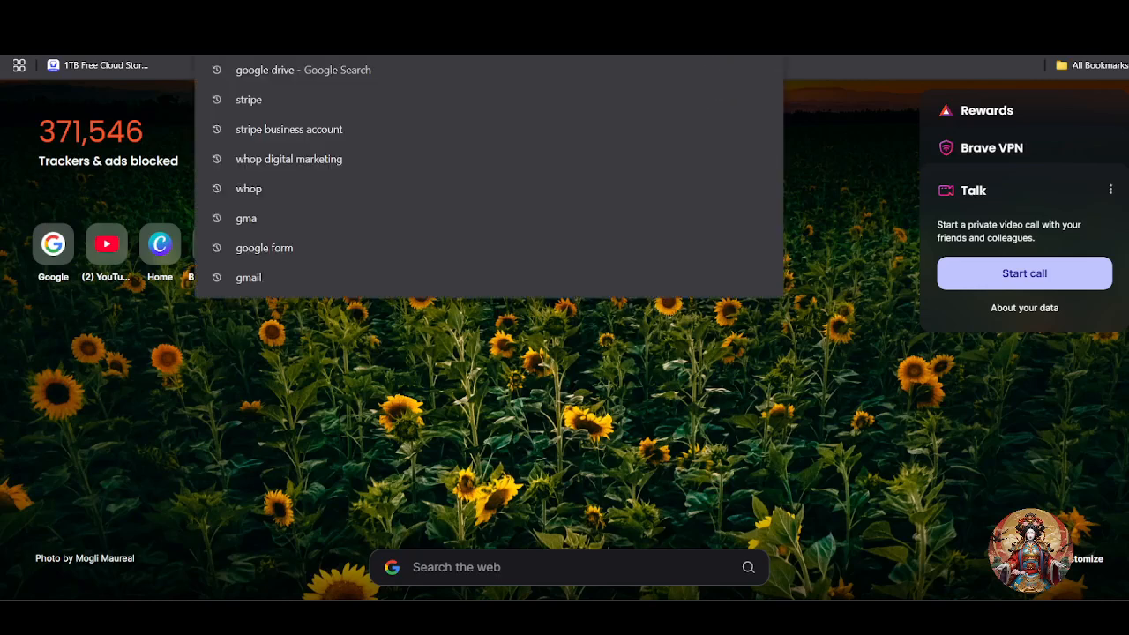
text(hoodie png)
key(Return)
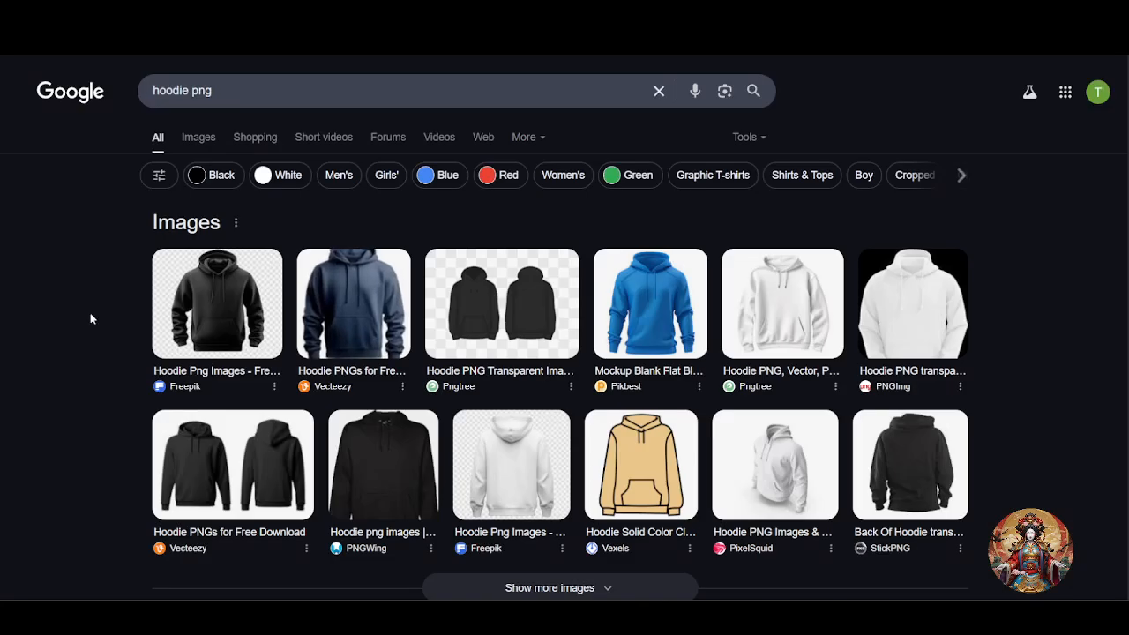
- Save the black hoodie image from the first Freepik result to the computer and show it in its folder
click(217, 303)
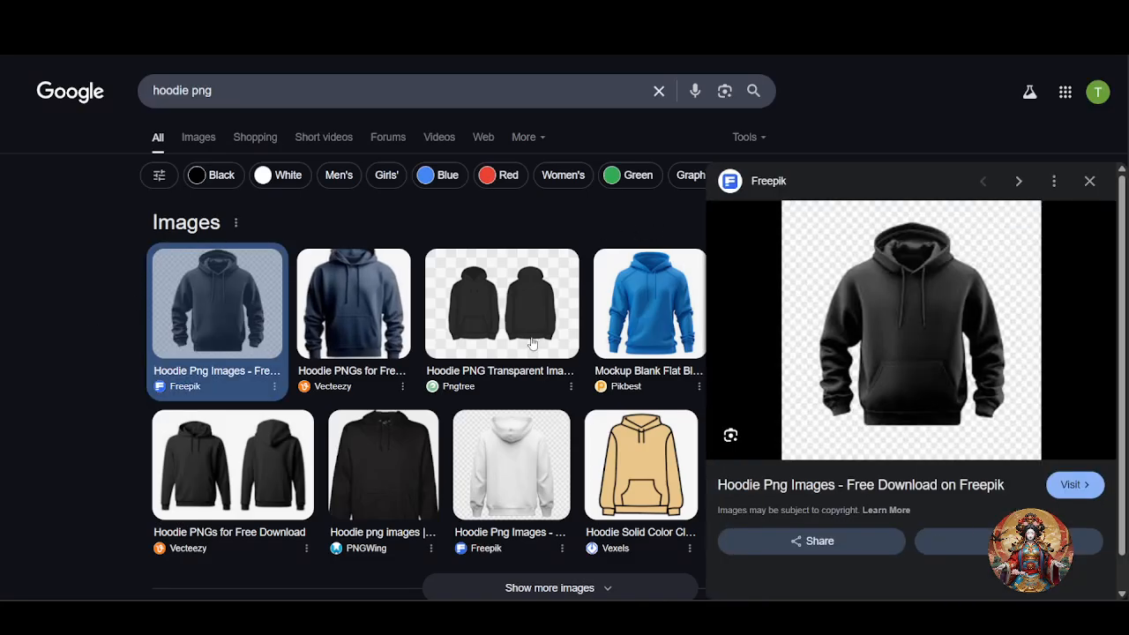
right_click(905, 310)
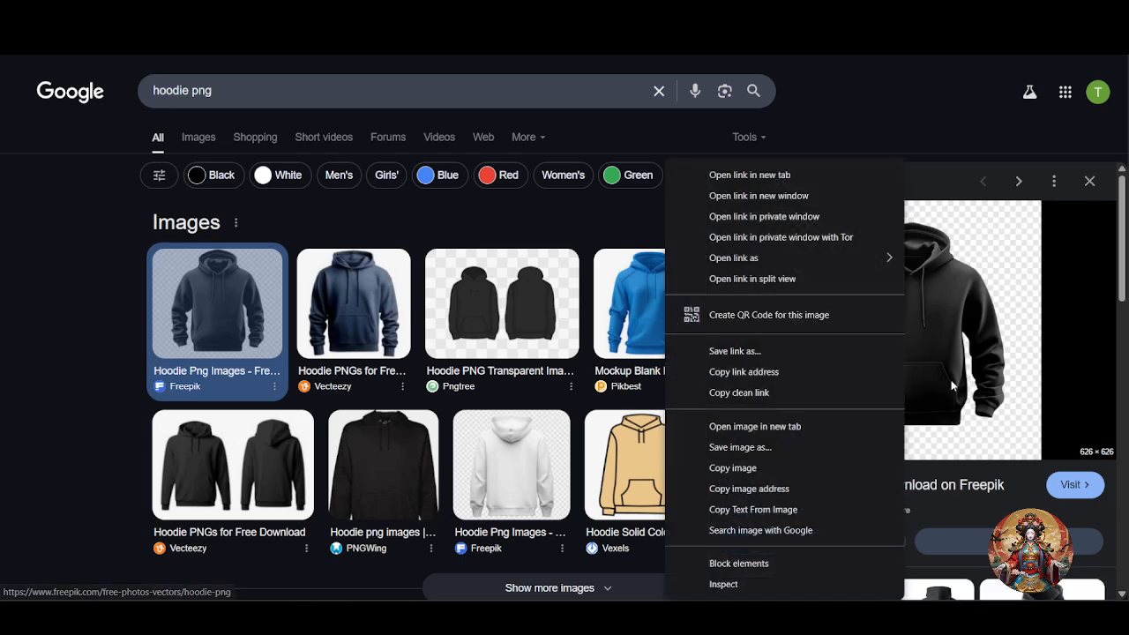
click(723, 444)
click(770, 485)
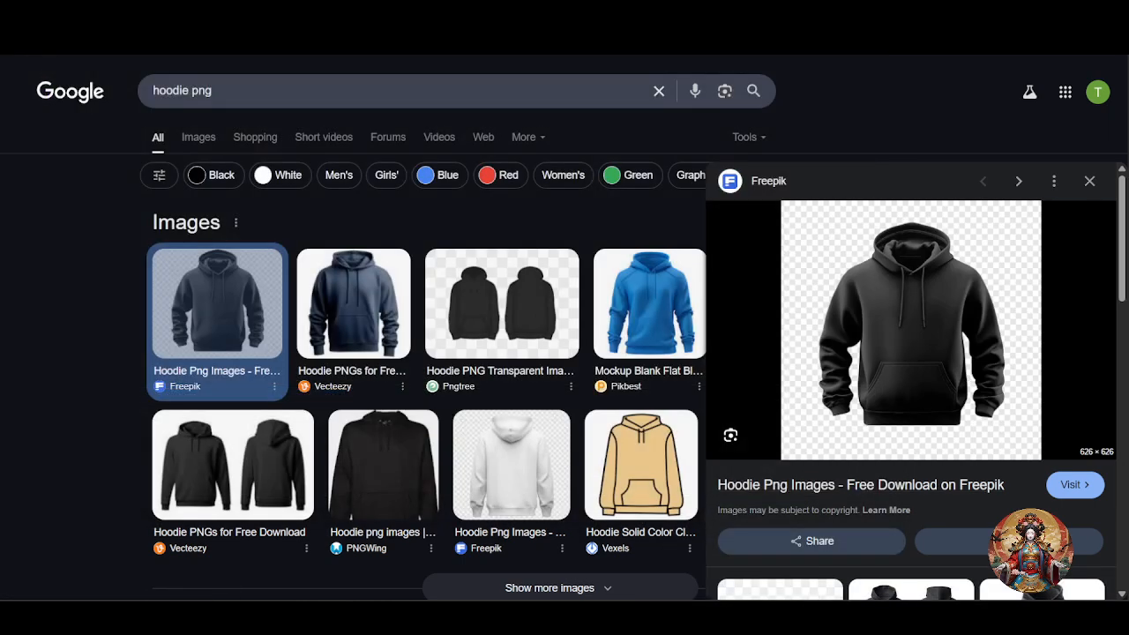
click(950, 77)
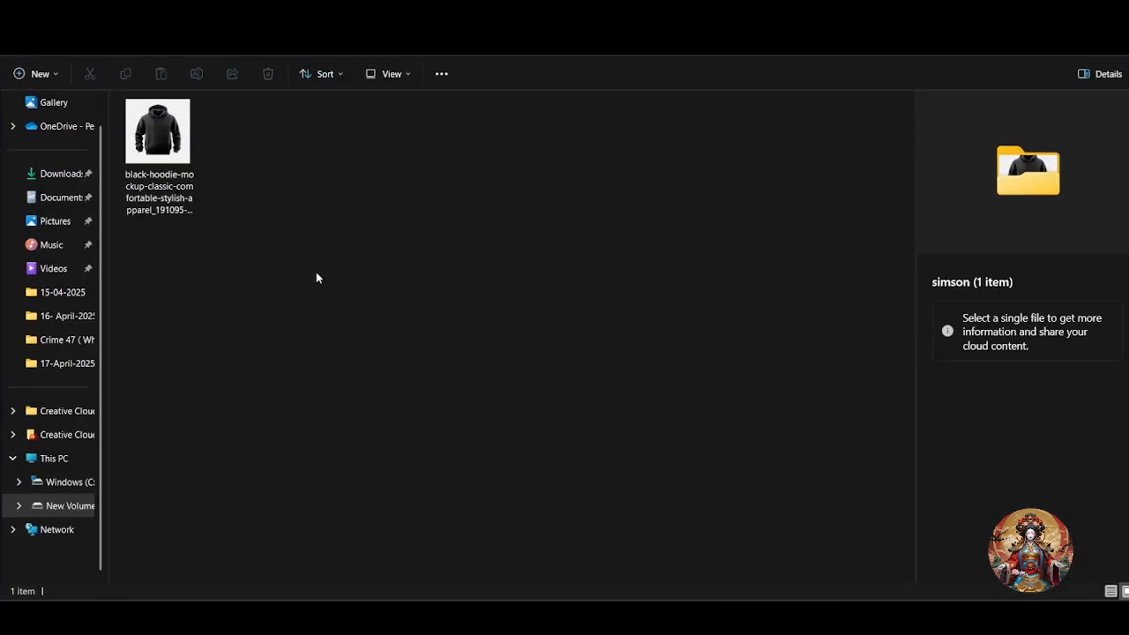
- Upload the saved black hoodie file to Canva and replace the white hoodie in the design with it
click(162, 153)
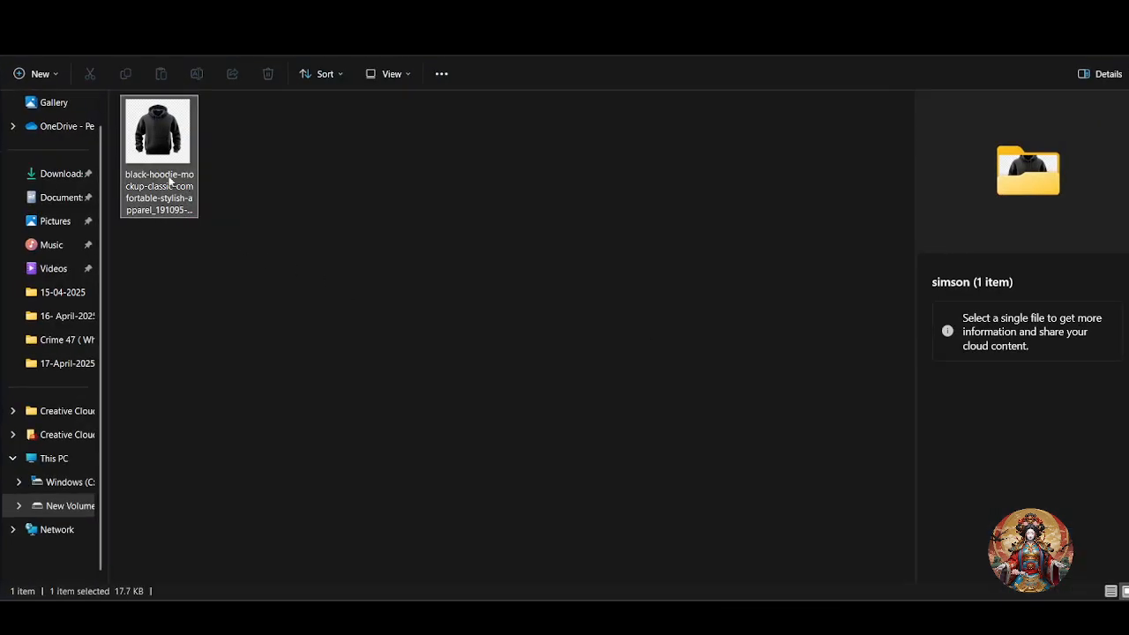
drag(162, 154, 151, 402)
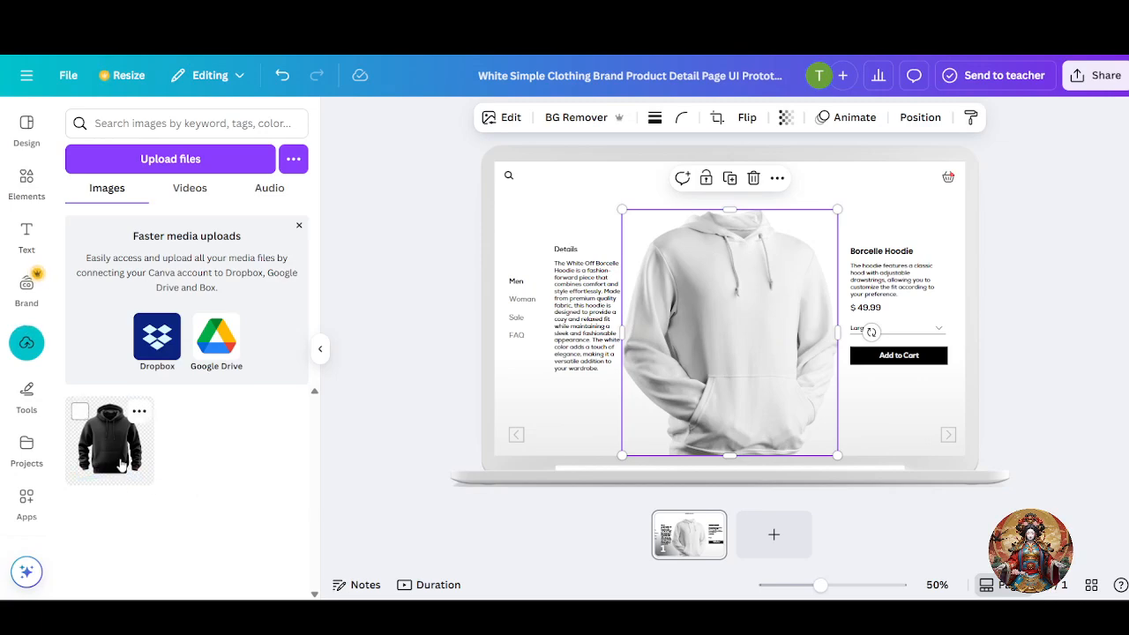
drag(114, 441, 746, 365)
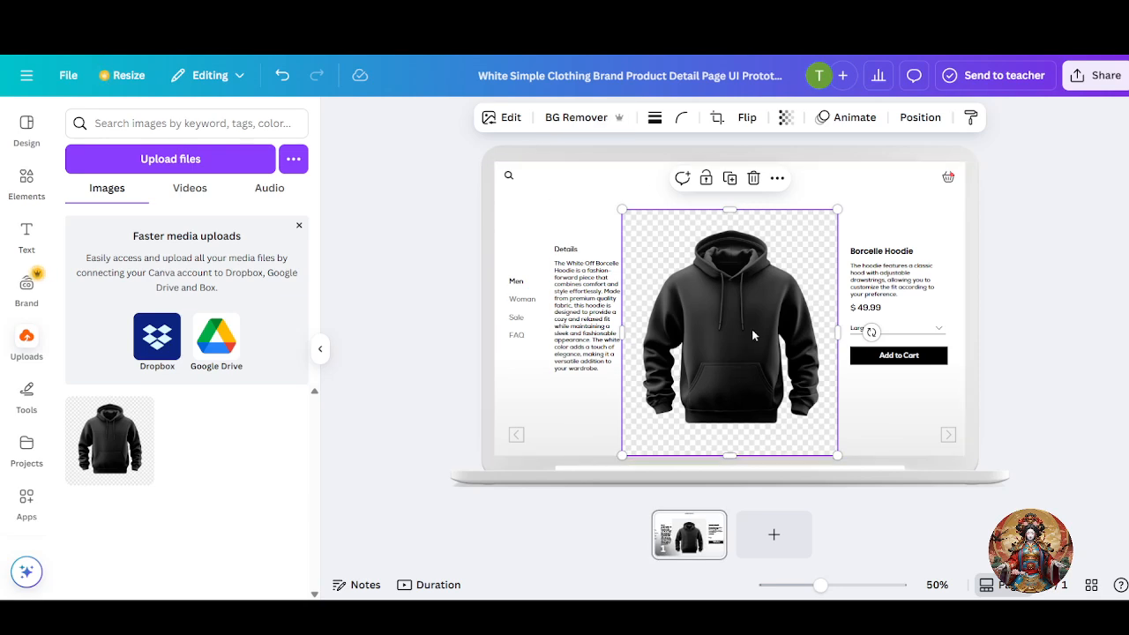
- Enlarge and reposition the black hoodie image between the text columns and remove its checkered background
drag(837, 455, 947, 500)
drag(725, 353, 693, 332)
drag(756, 357, 757, 329)
drag(801, 424, 772, 320)
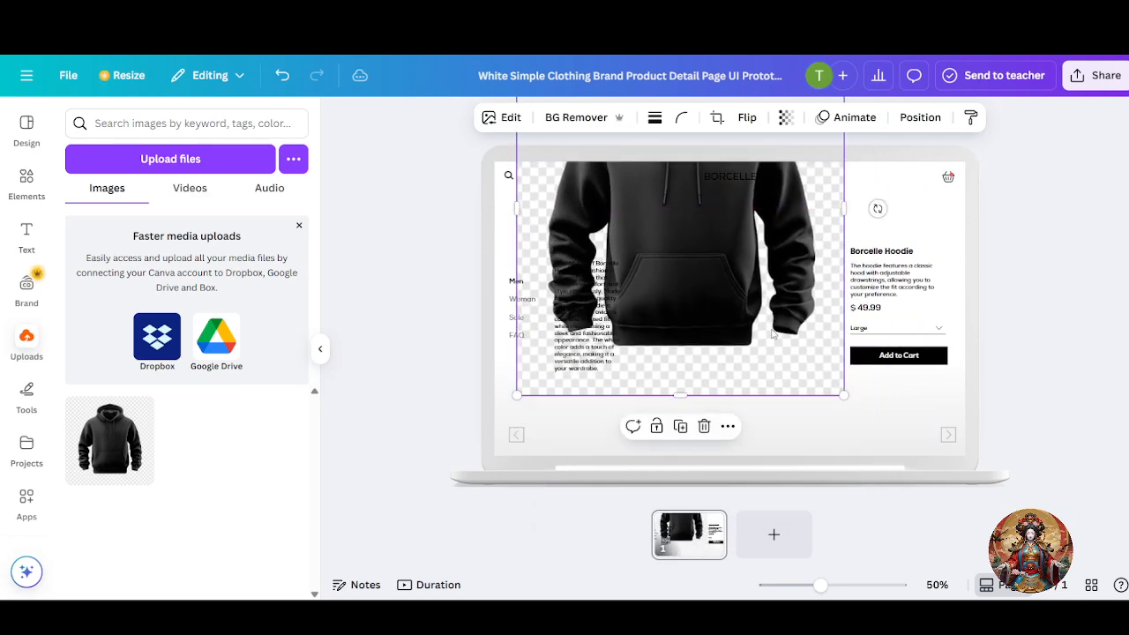
drag(844, 396, 794, 375)
click(585, 117)
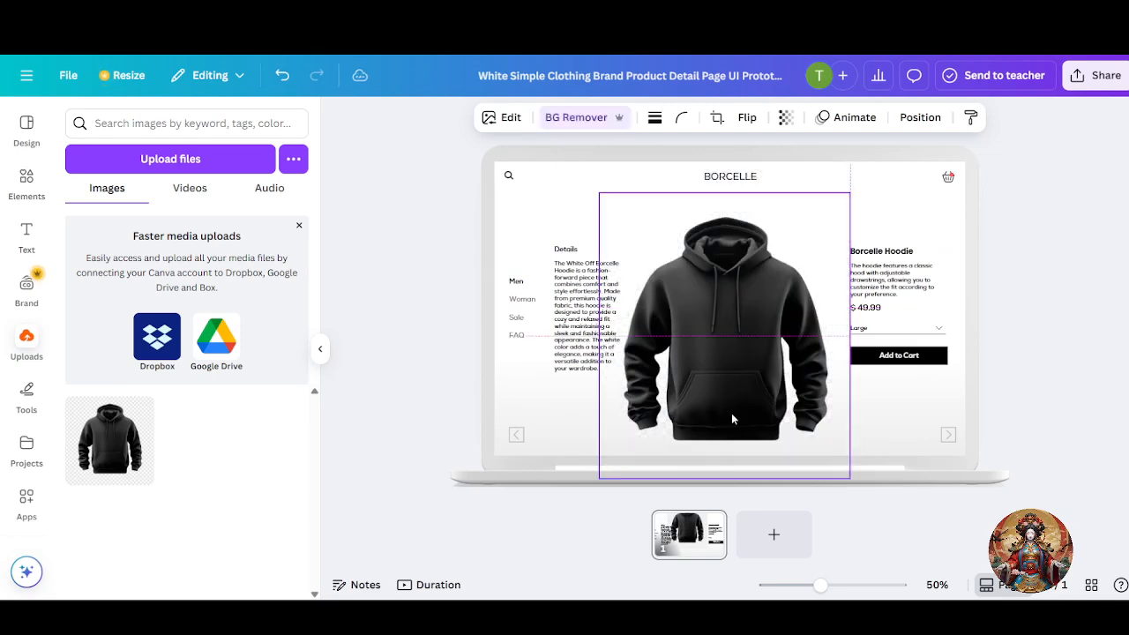
- Search the web in a new browser tab for a background remover and open the remove.bg site
key(ctrl+t)
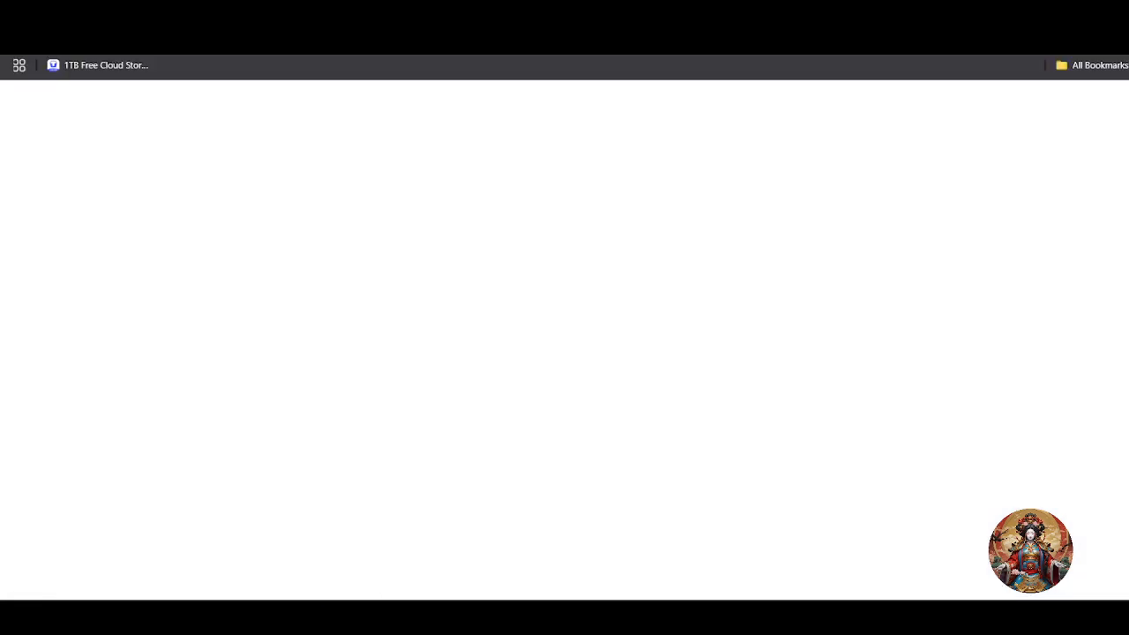
text(bacl)
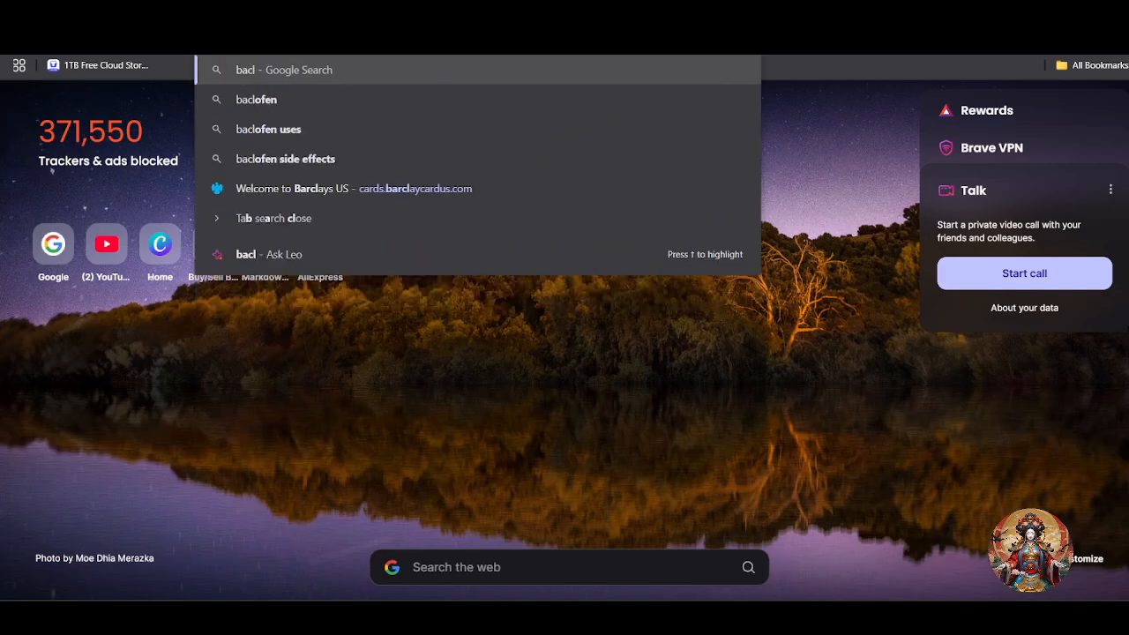
text(ground remover)
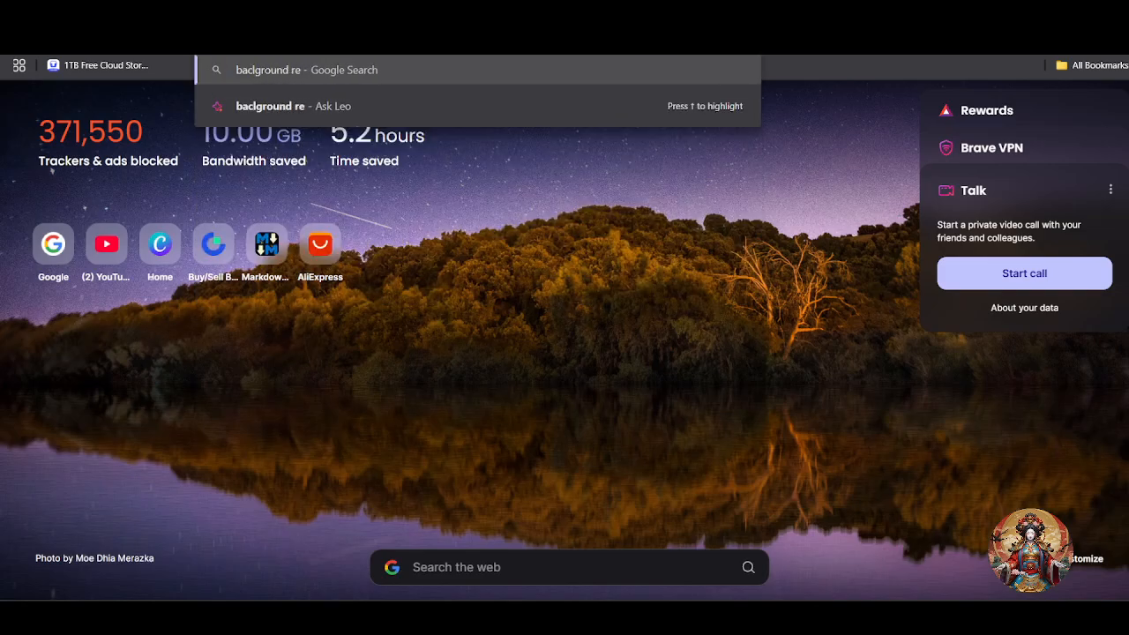
key(Return)
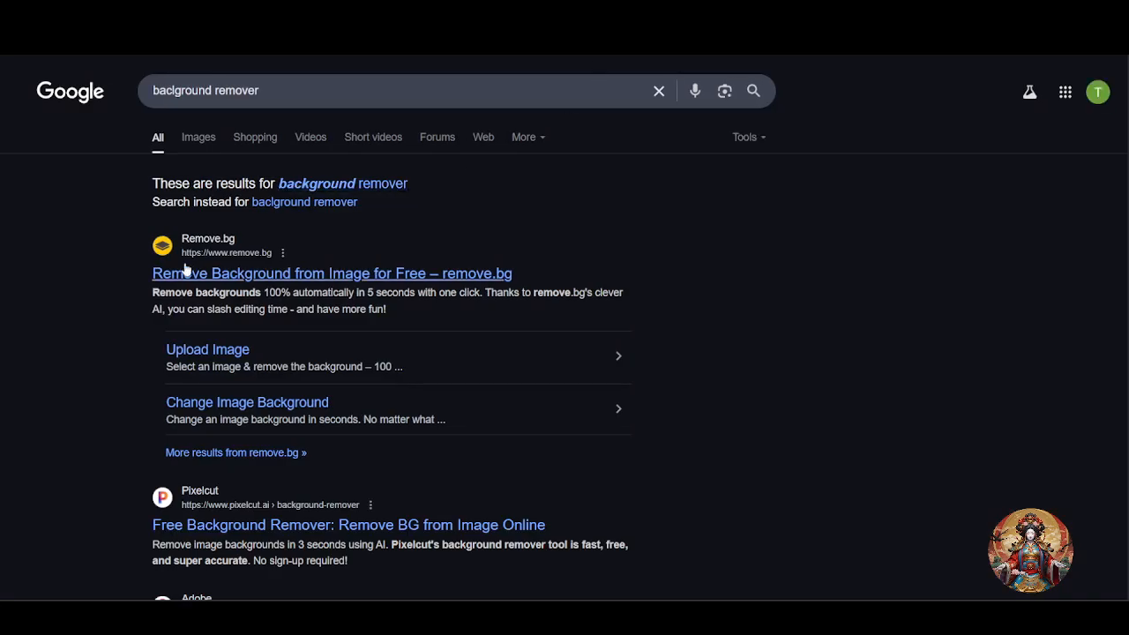
click(505, 273)
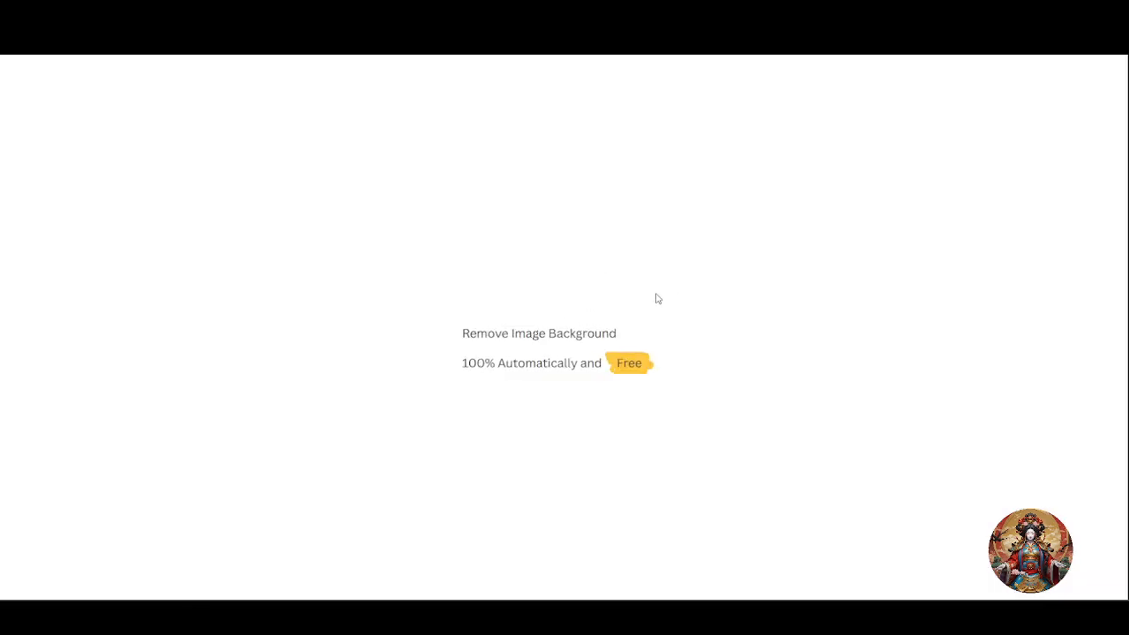
- Try to upload the downloaded black hoodie AVIF file to remove.bg
click(990, 44)
drag(904, 117, 794, 464)
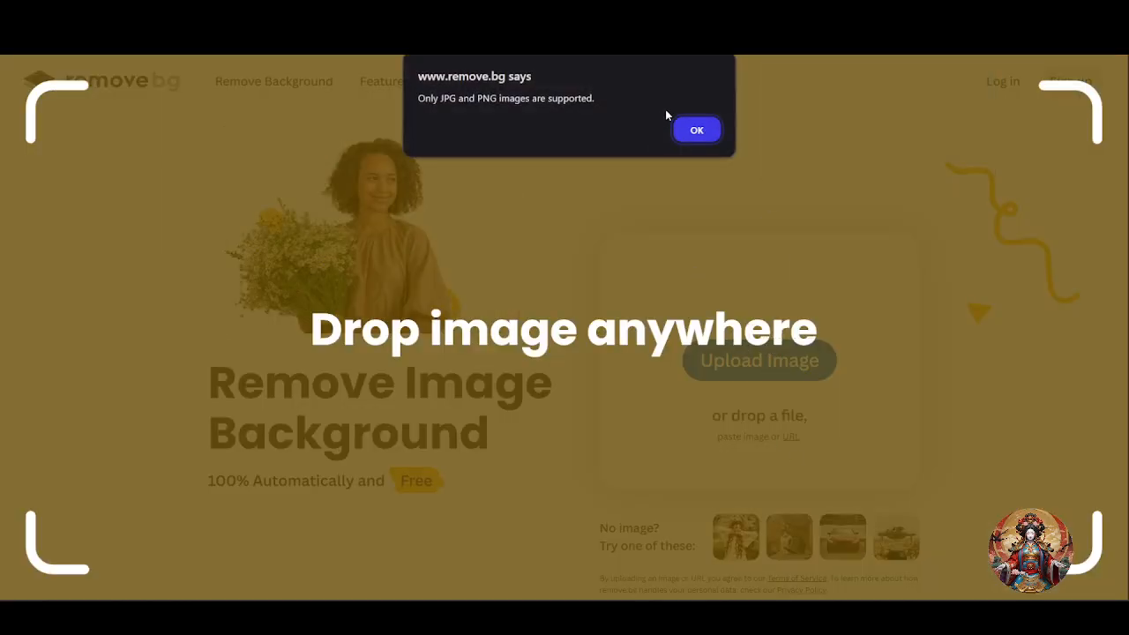
click(696, 129)
click(990, 46)
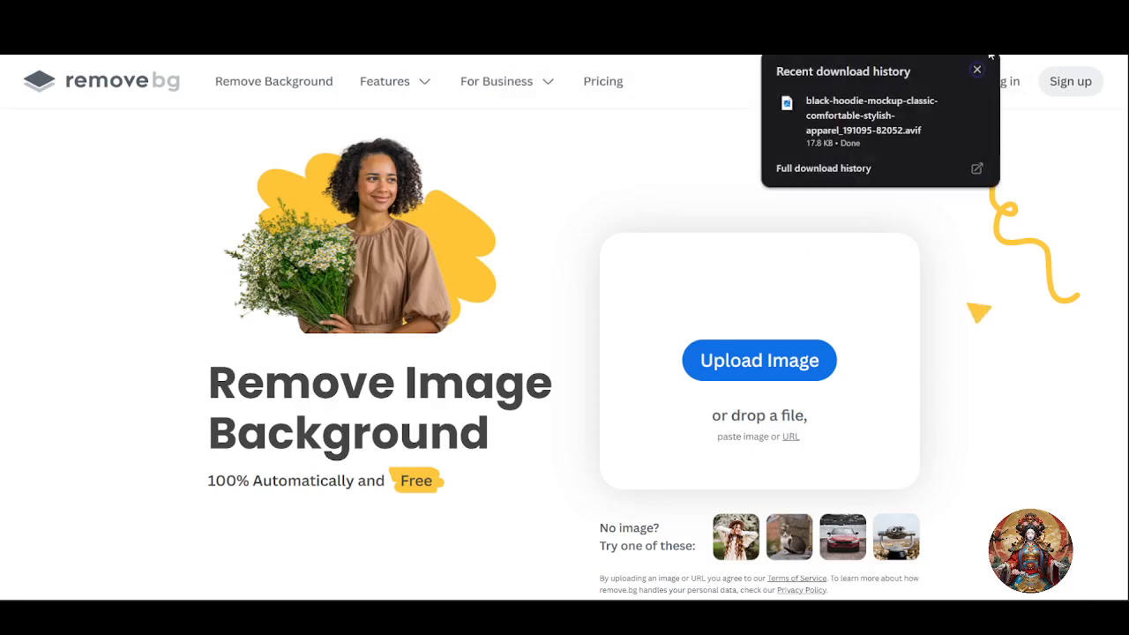
click(779, 296)
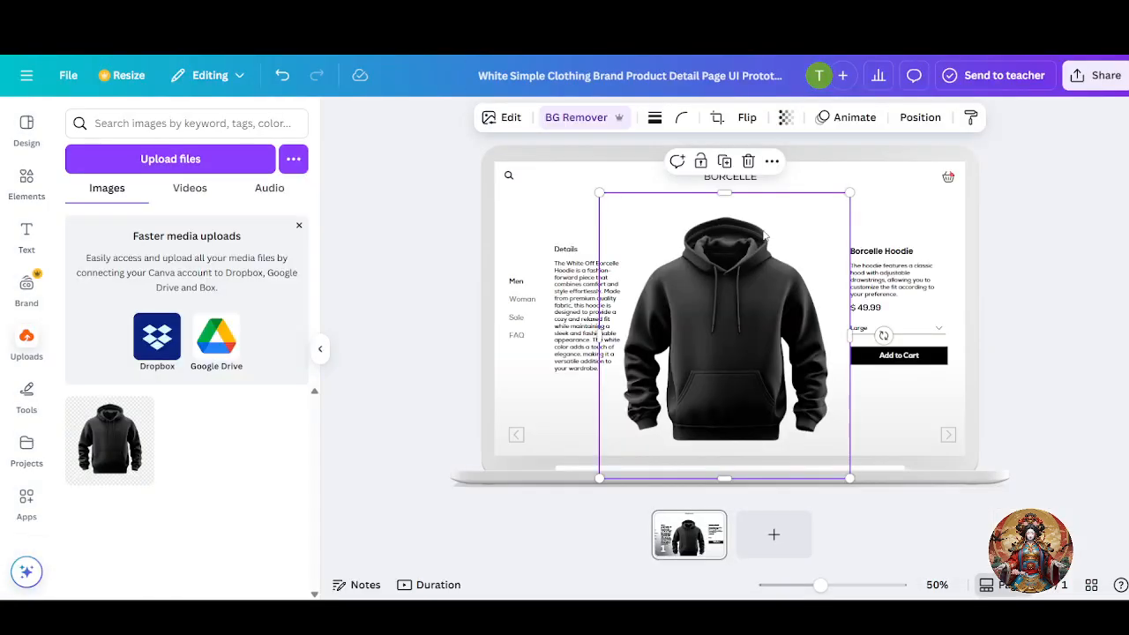
- Switch back to the Canva design and enlarge the black hoodie so it fills the mockup screen's height
drag(761, 294, 746, 258)
drag(841, 448, 889, 506)
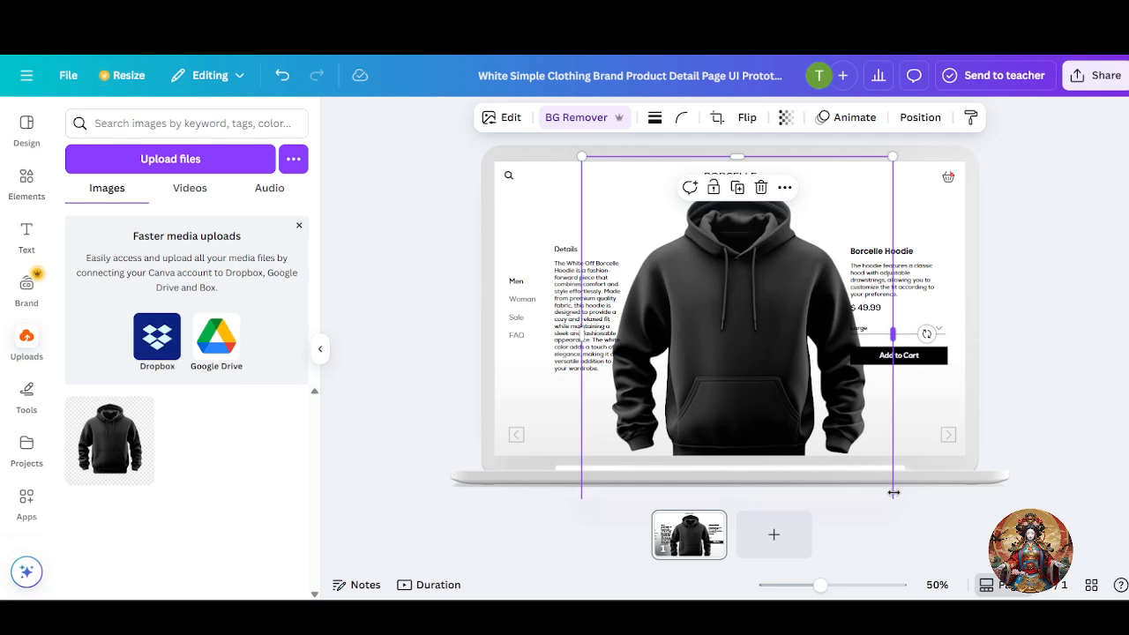
- Change the product title above the description to "Black Hoodie"
double_click(881, 252)
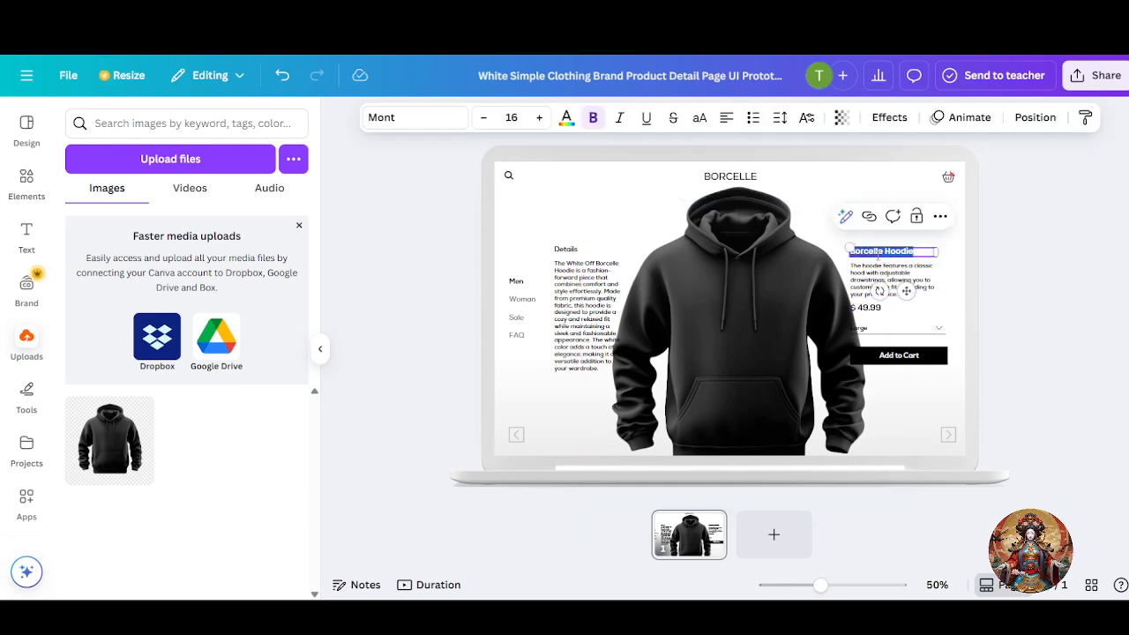
key(BackSpace)
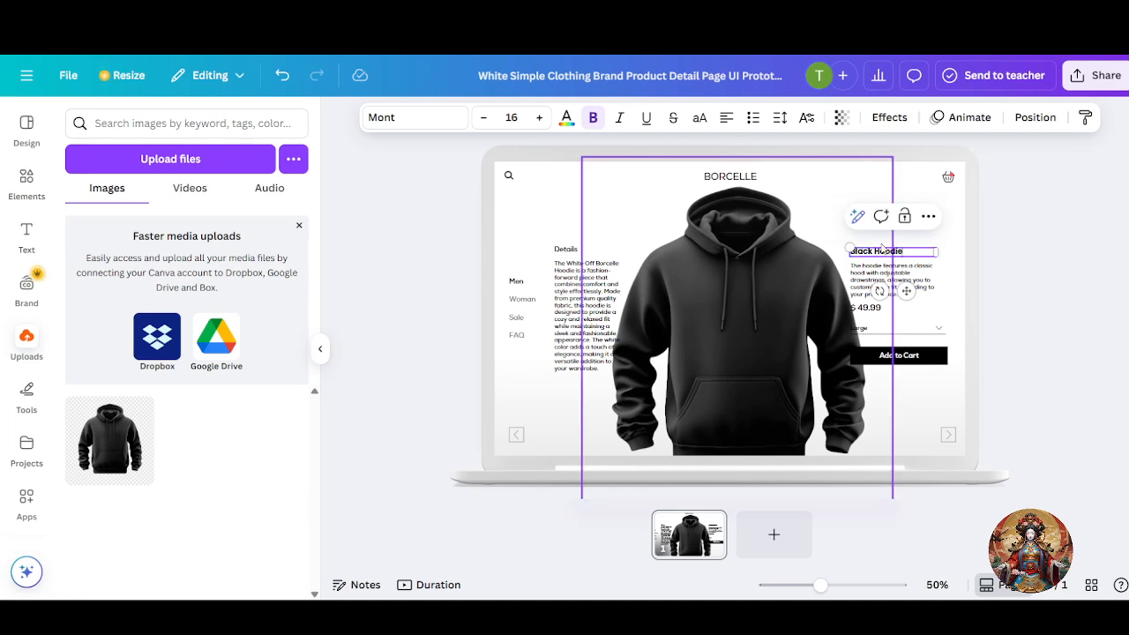
text(Black Hoodie)
click(913, 279)
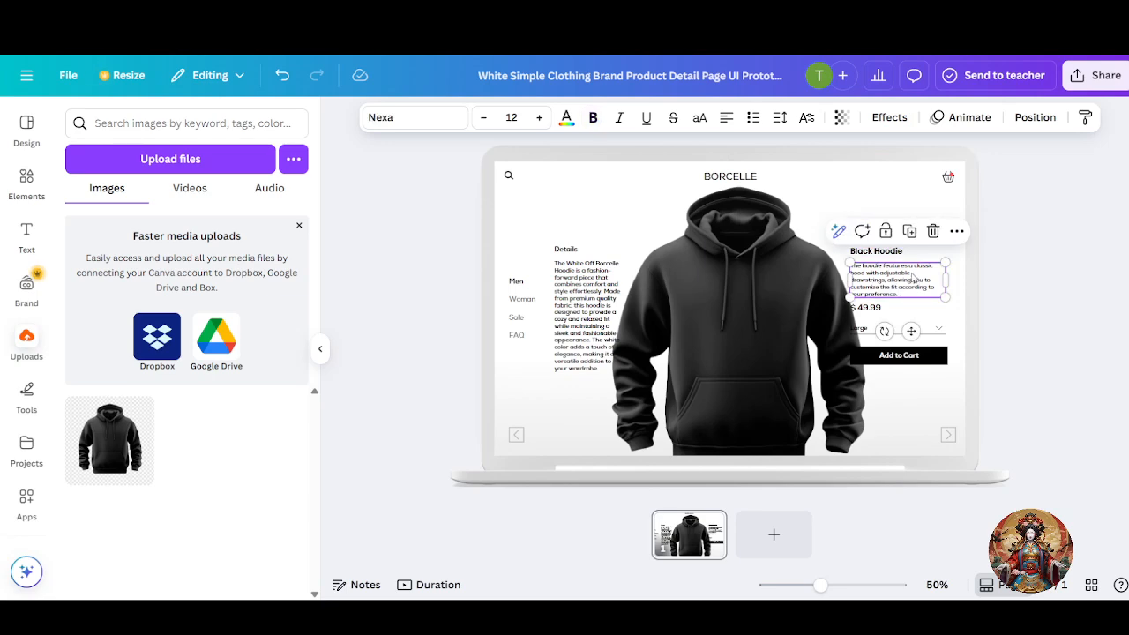
drag(902, 281, 898, 279)
- Shrink the black hoodie image and centre it below the BORCELLE heading, clear of the Details and product text
drag(827, 353, 665, 222)
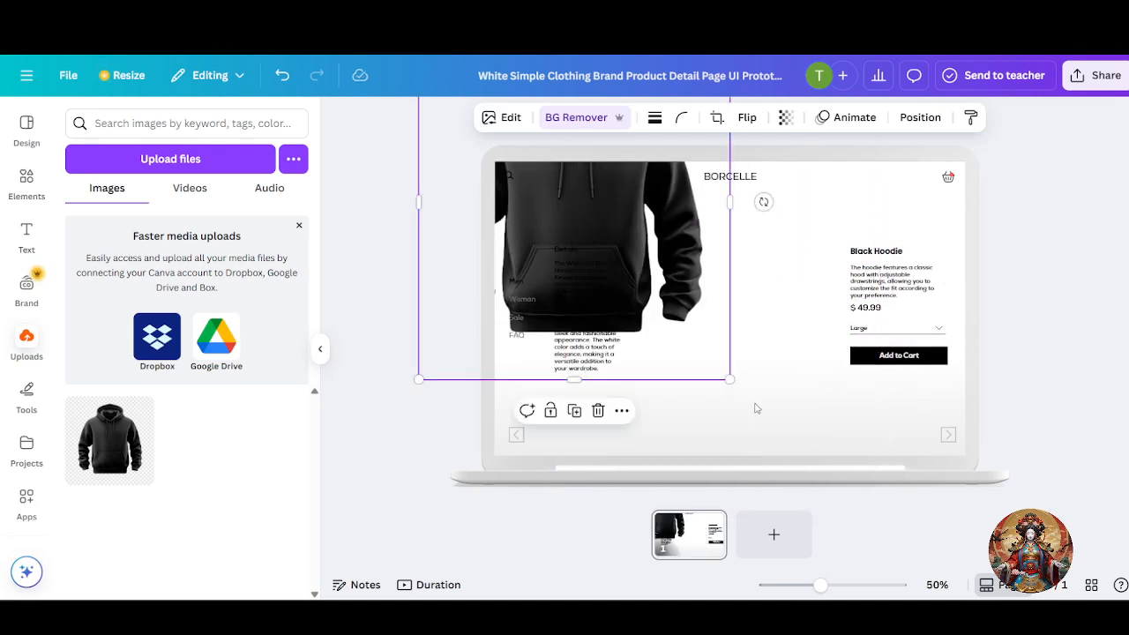
drag(730, 380, 651, 291)
drag(562, 261, 804, 392)
click(978, 256)
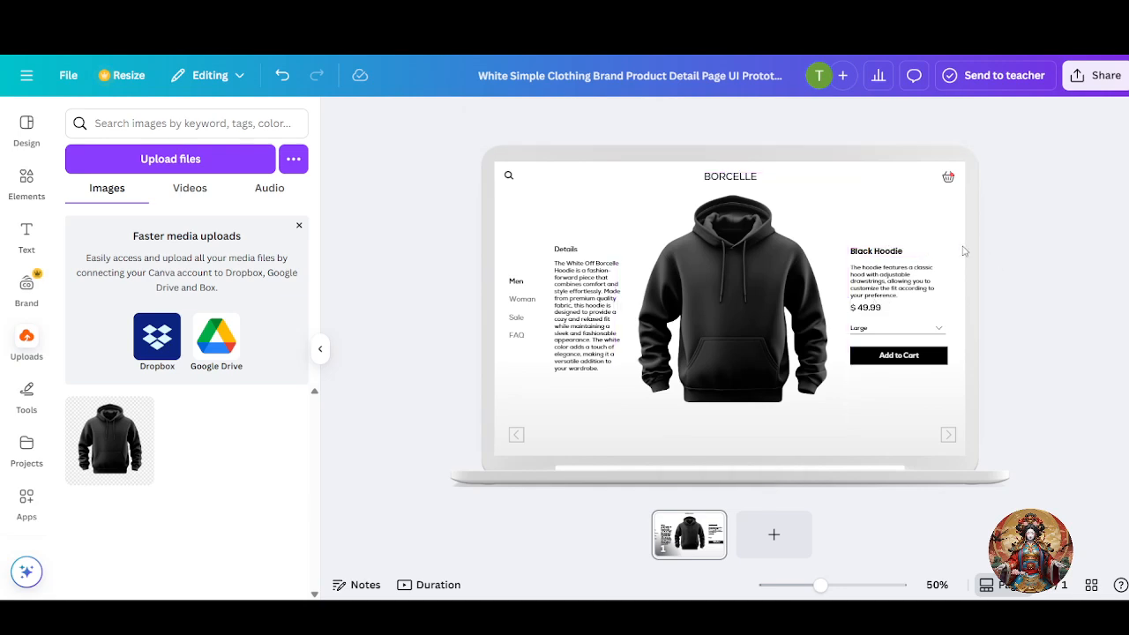
- Examine the BORCELLE heading, Add to Cart button, hoodie image and Details text as elements of the product page
click(739, 180)
click(739, 180)
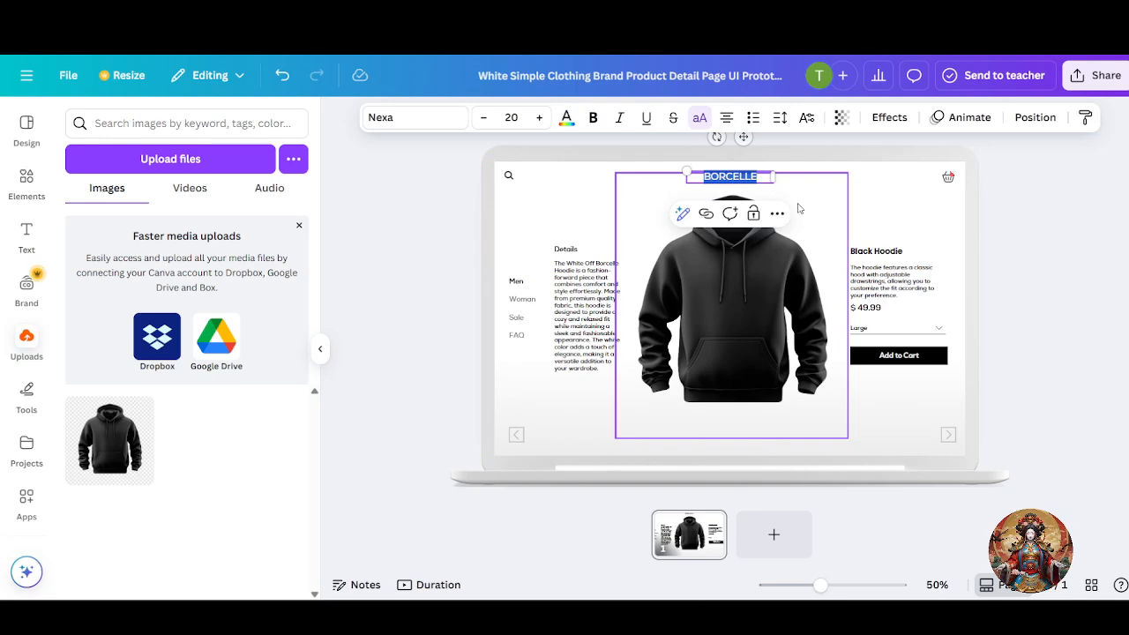
click(853, 357)
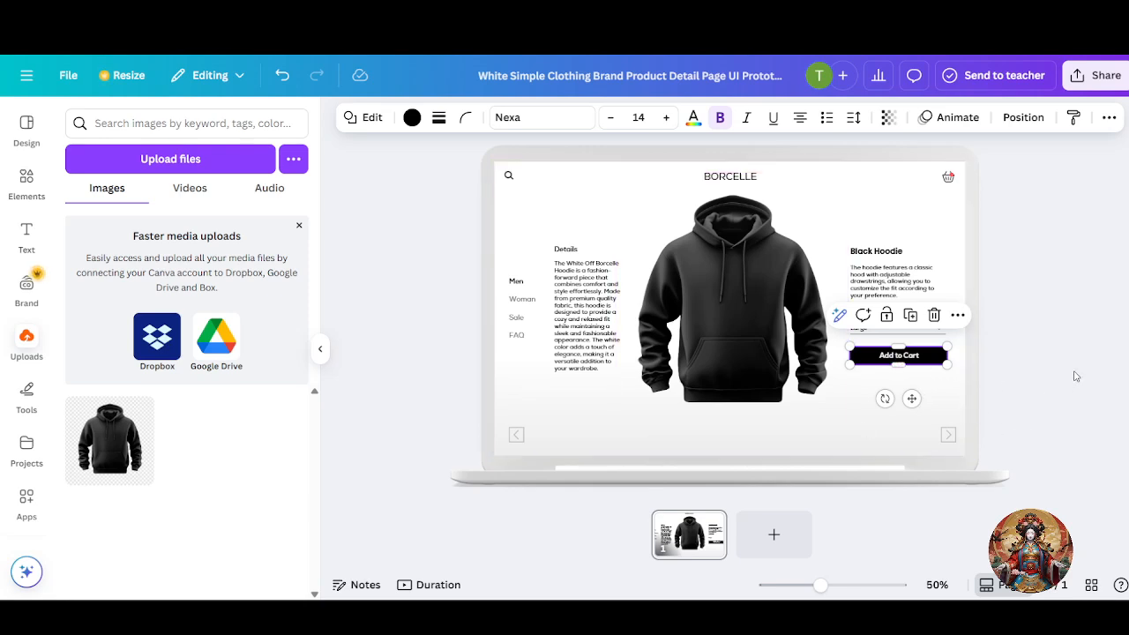
click(749, 300)
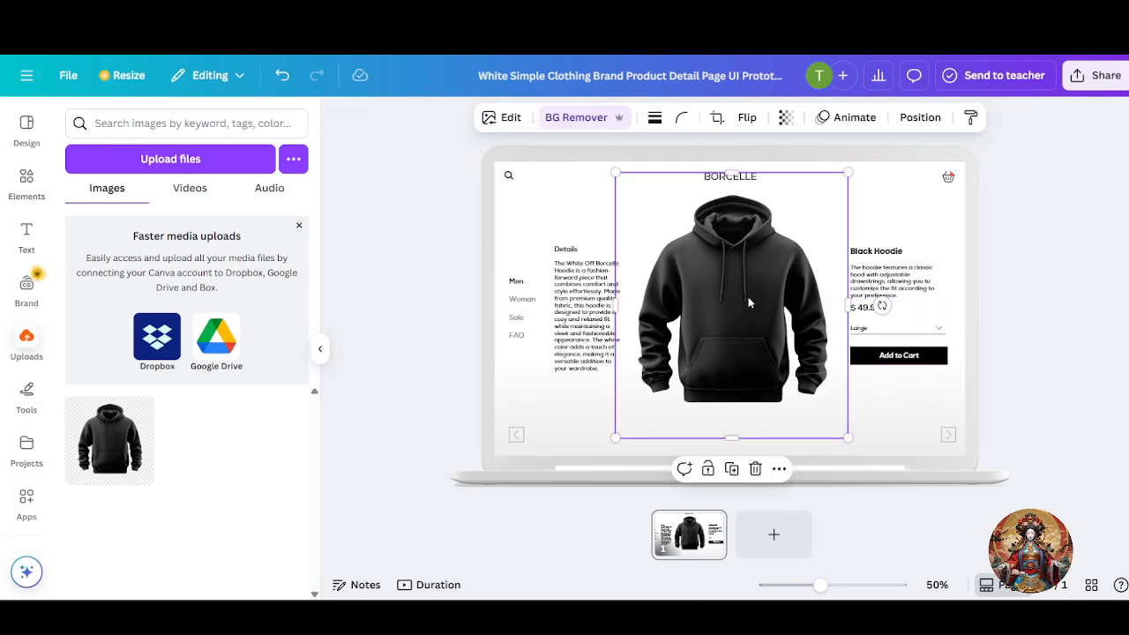
click(906, 371)
click(906, 359)
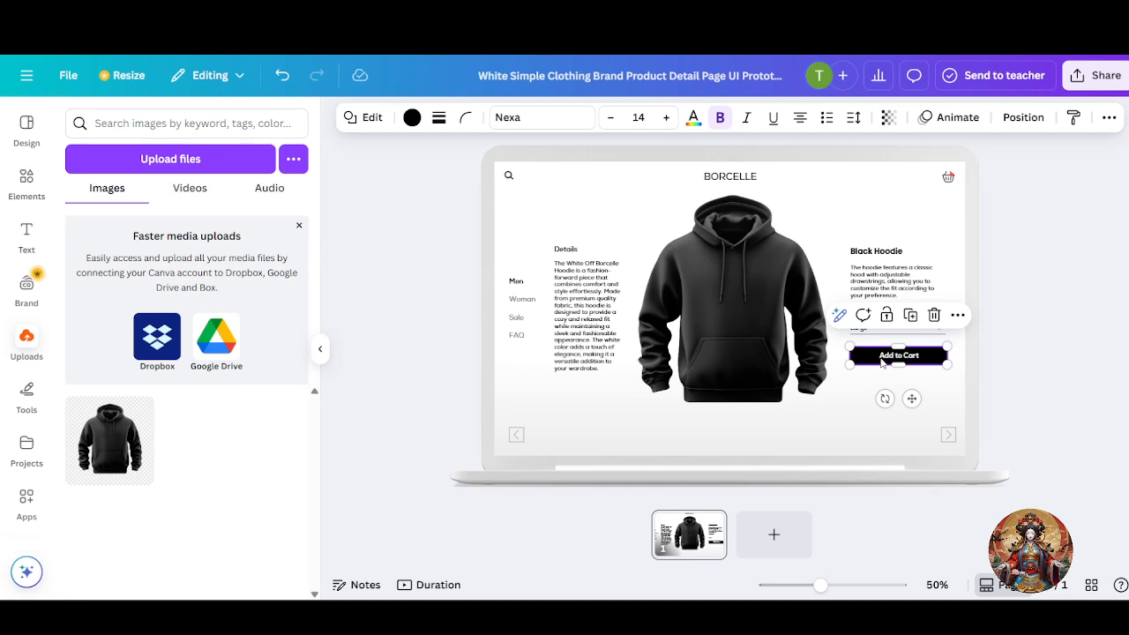
click(852, 391)
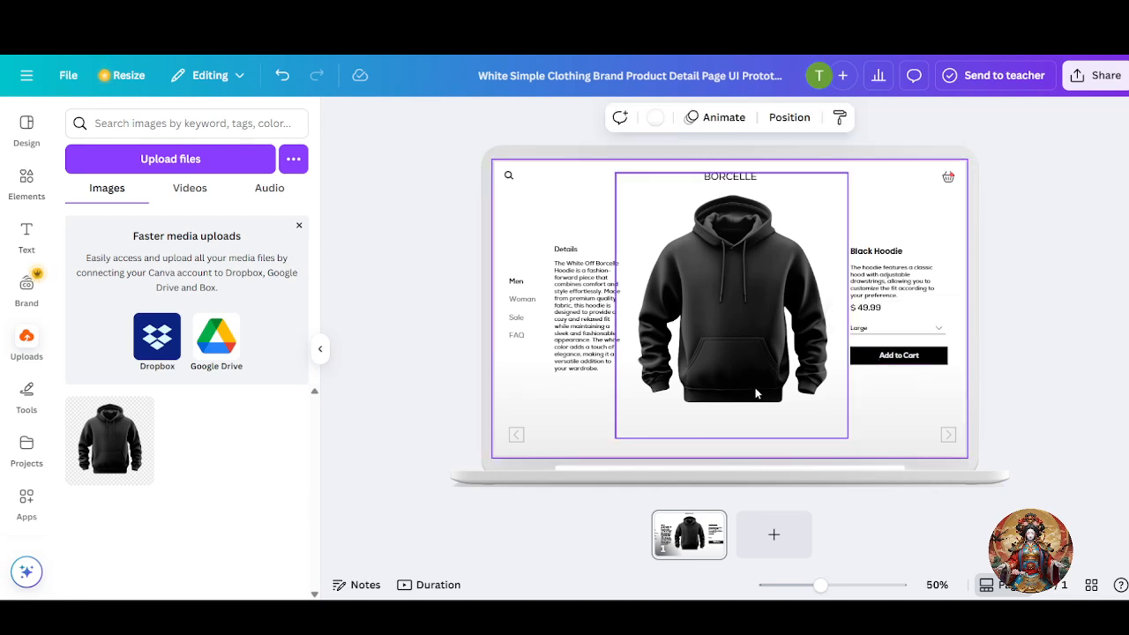
click(613, 324)
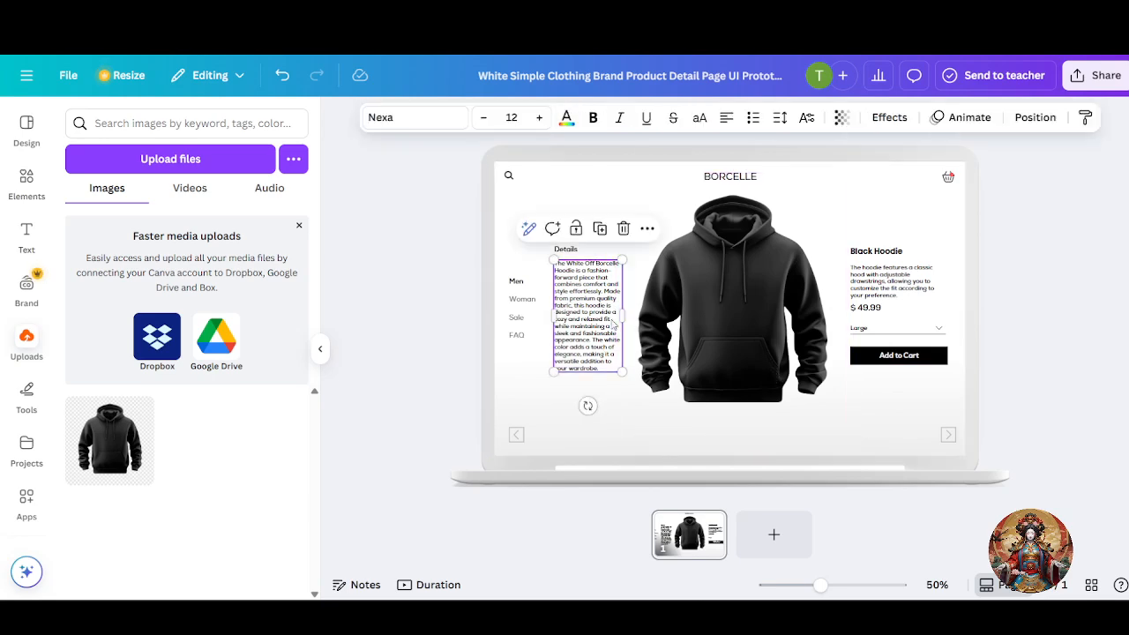
click(794, 300)
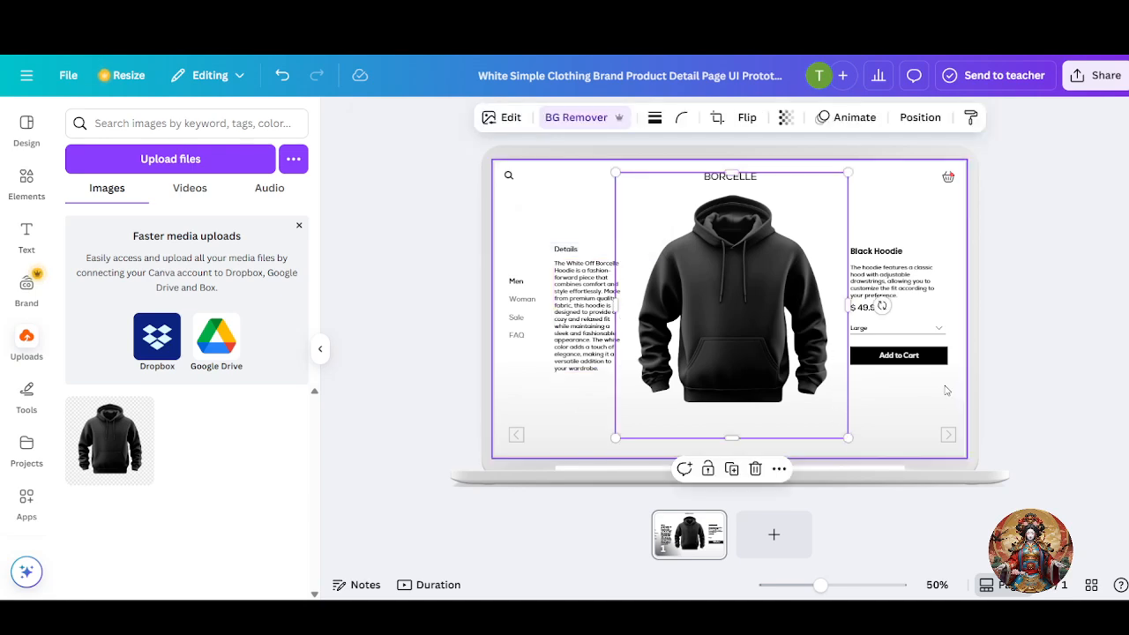
click(891, 357)
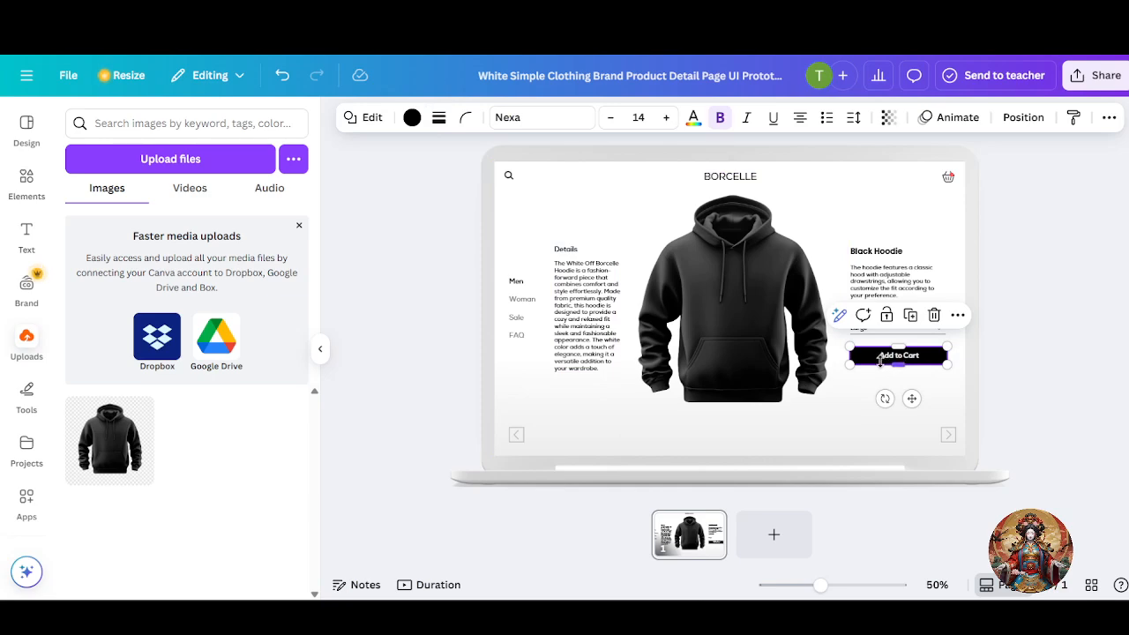
- Enlarge the black hoodie image slightly and recentre it between the Details text and the product description
click(783, 388)
drag(847, 438, 864, 455)
mouse_move(814, 412)
mouse_down()
mouse_move(793, 422)
mouse_move(804, 410)
mouse_up()
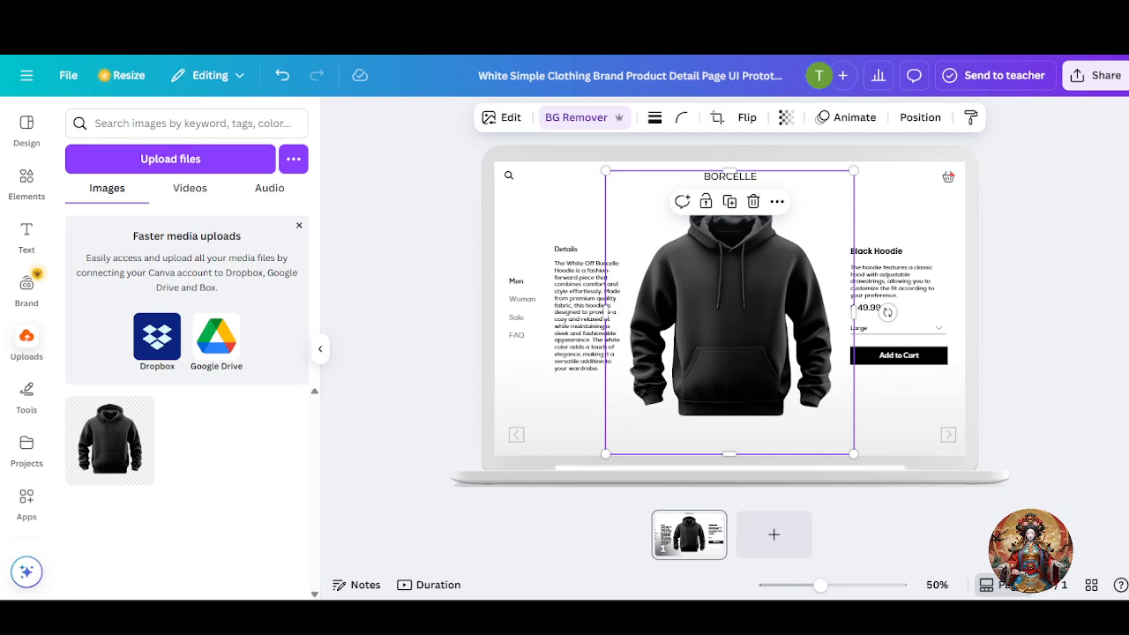
- Search Google for "stripe" in a new browser tab
key(ctrl+t)
click(582, 40)
text(st)
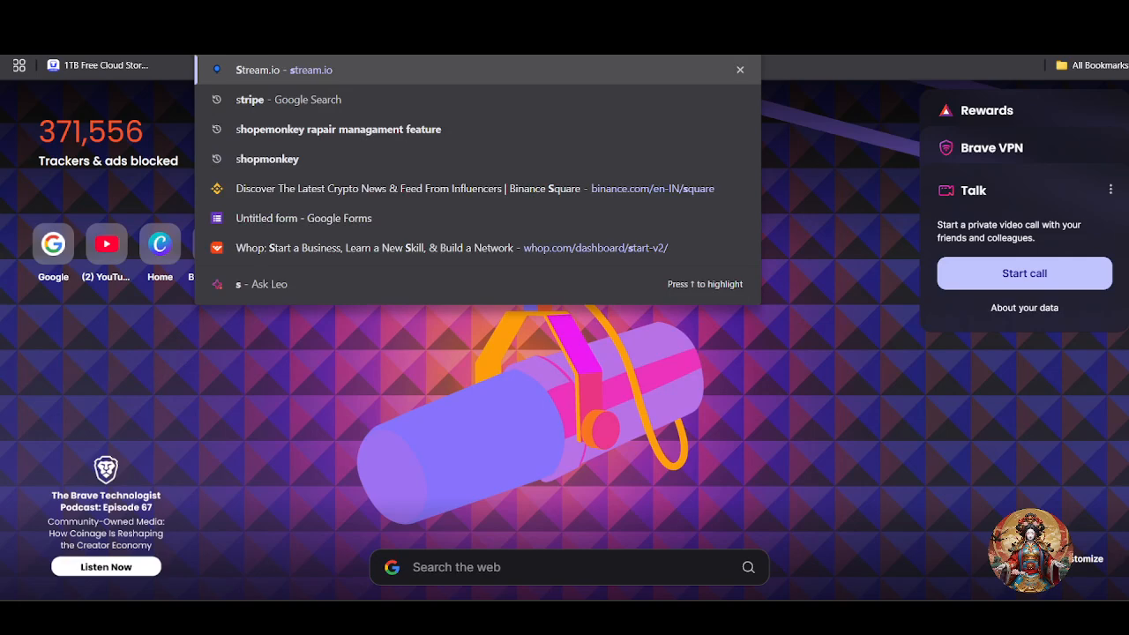
text(ripe)
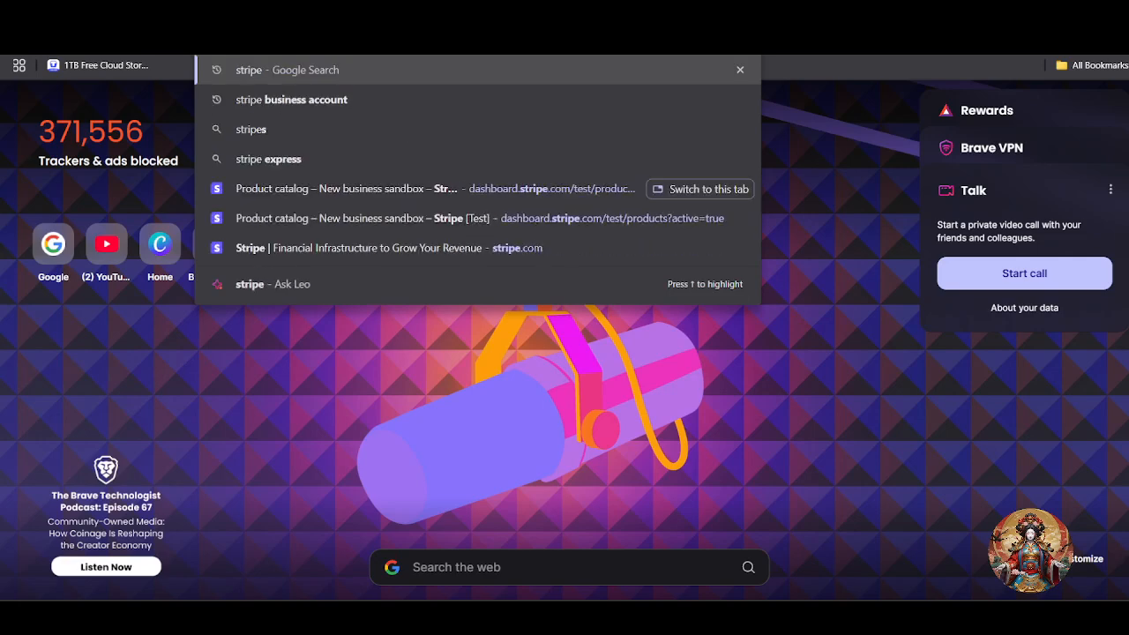
key(Return)
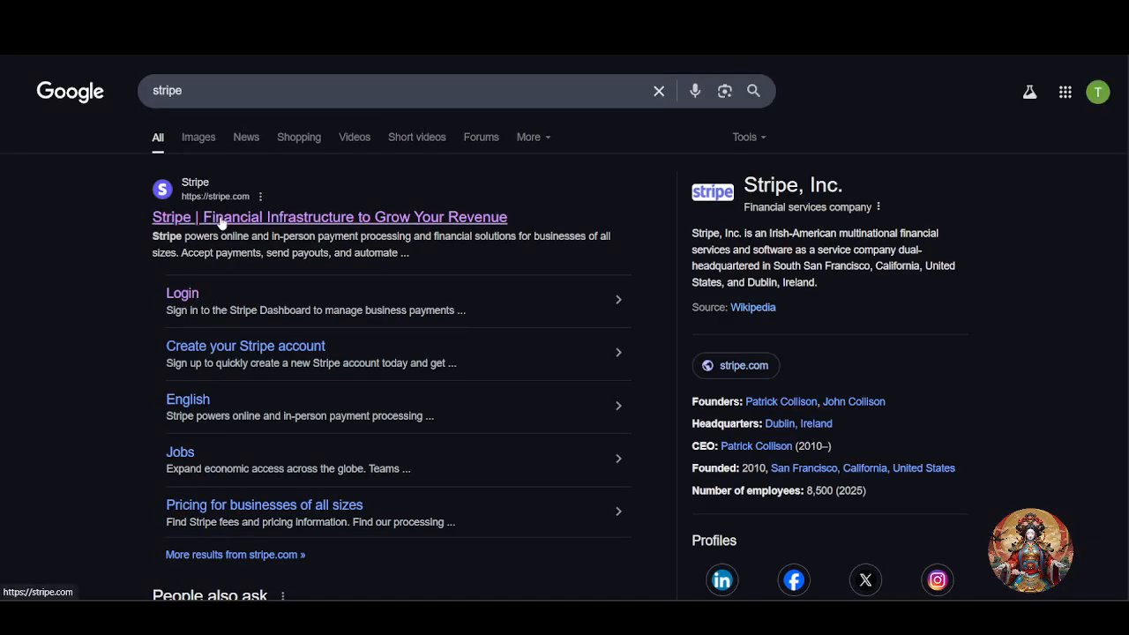
- Open the Stripe website and its sandbox dashboard, and start a new product in the product catalog
click(412, 212)
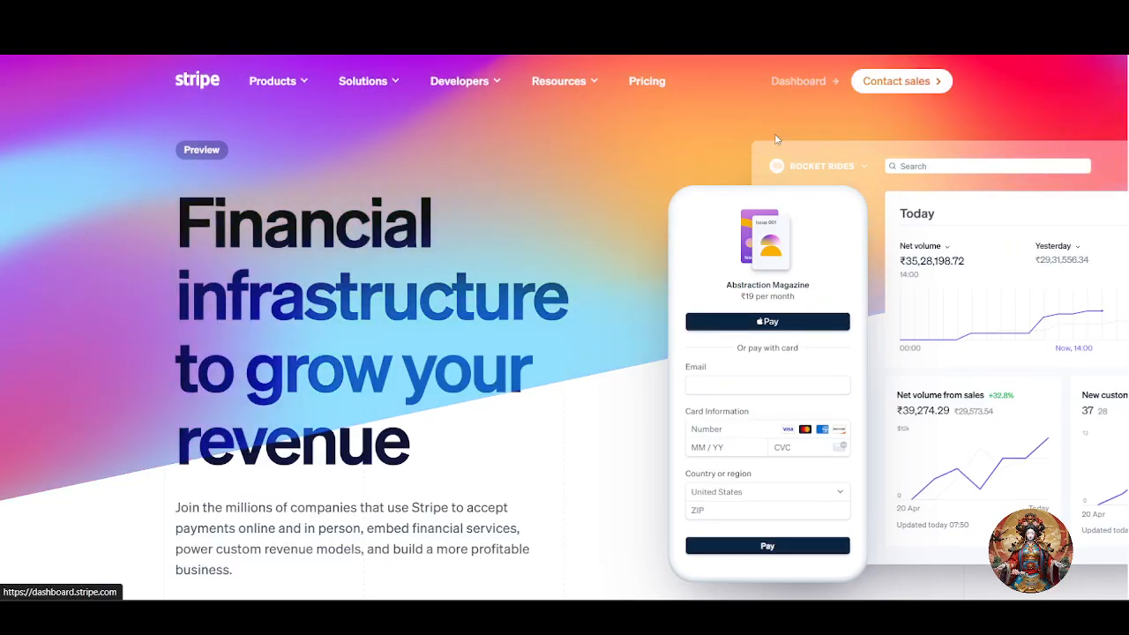
key(ctrl+Tab)
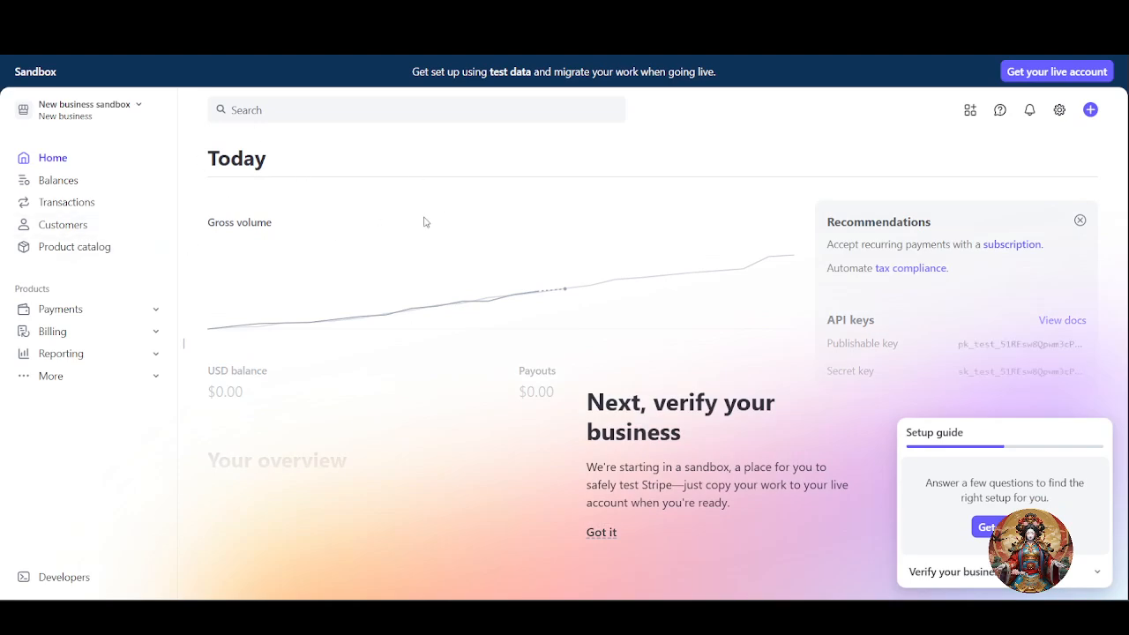
click(80, 254)
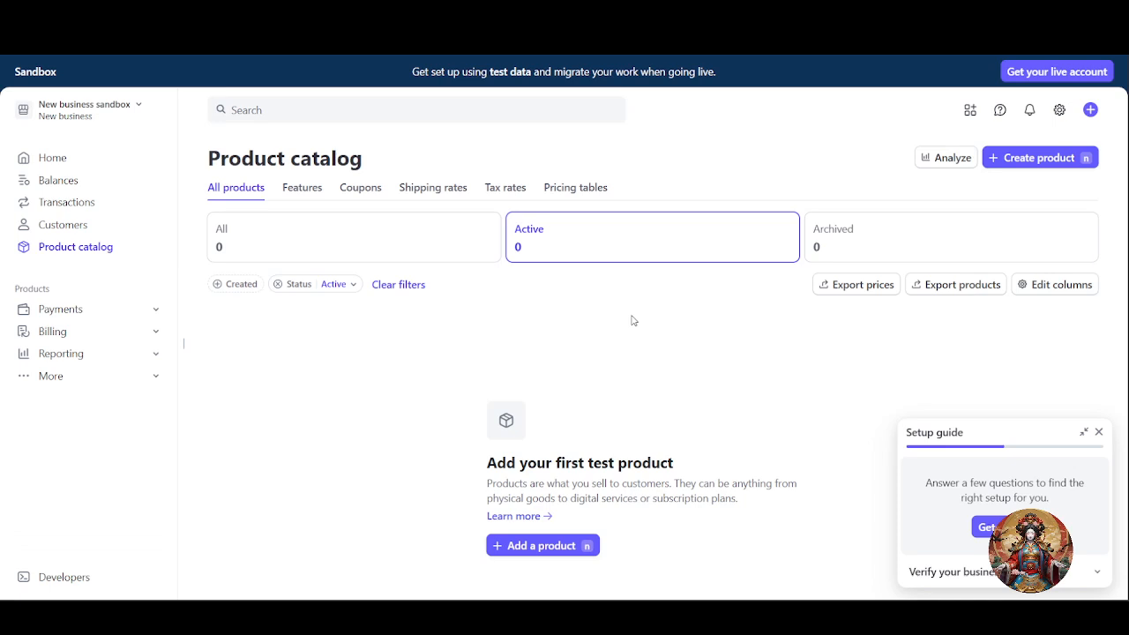
click(1050, 168)
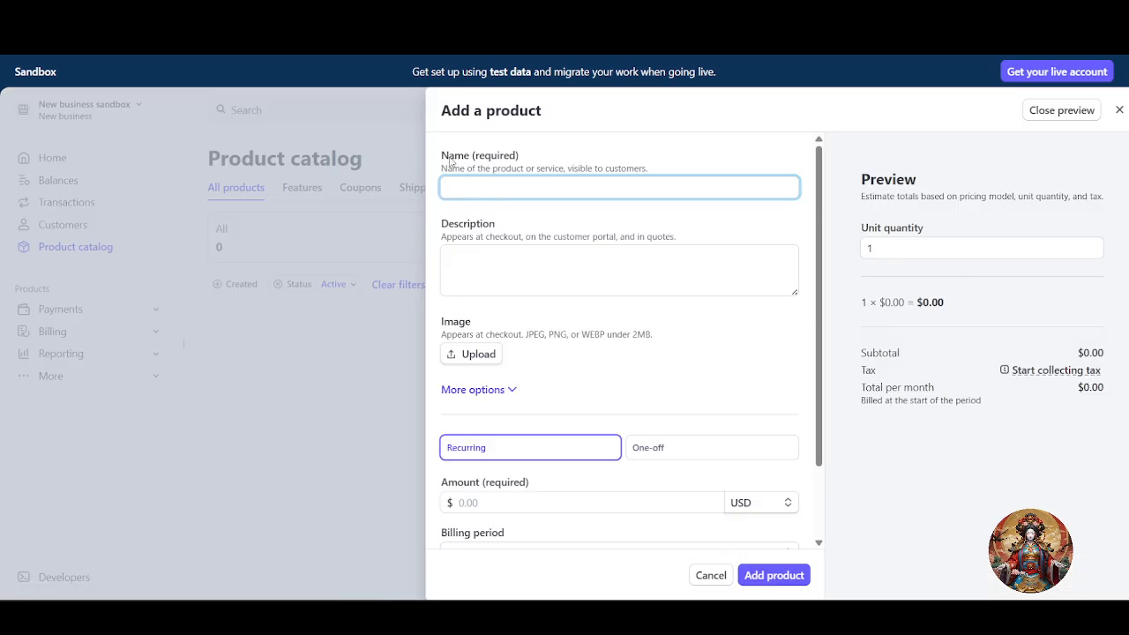
- Copy the product title "Black Hoodie" from the Canva page into the Stripe product's name
drag(449, 157, 536, 163)
click(500, 187)
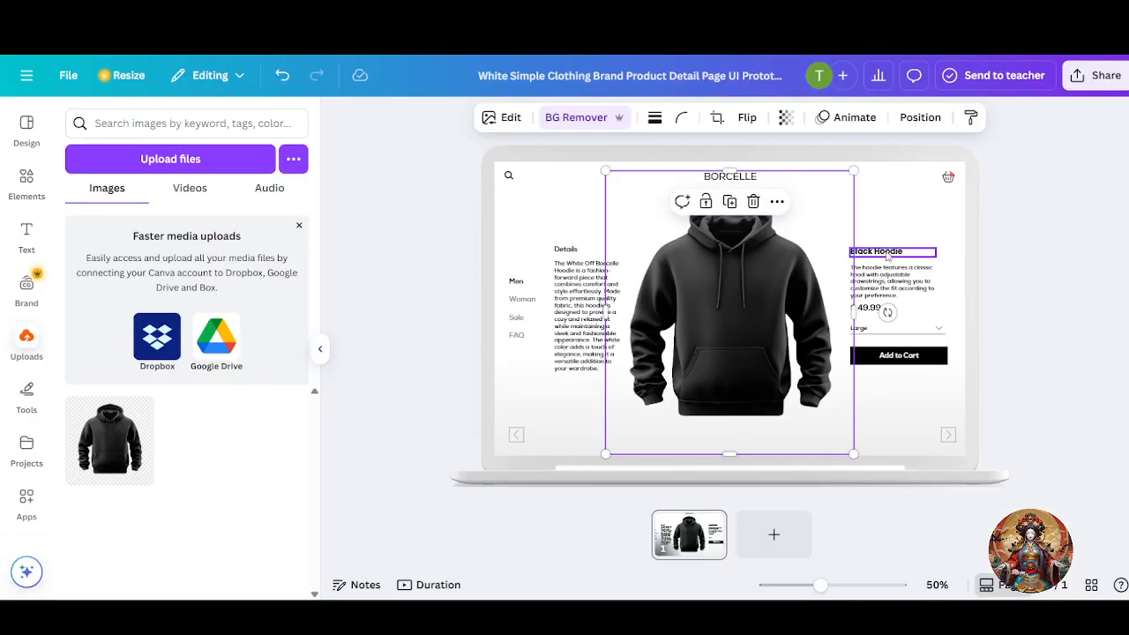
double_click(871, 254)
right_click(872, 254)
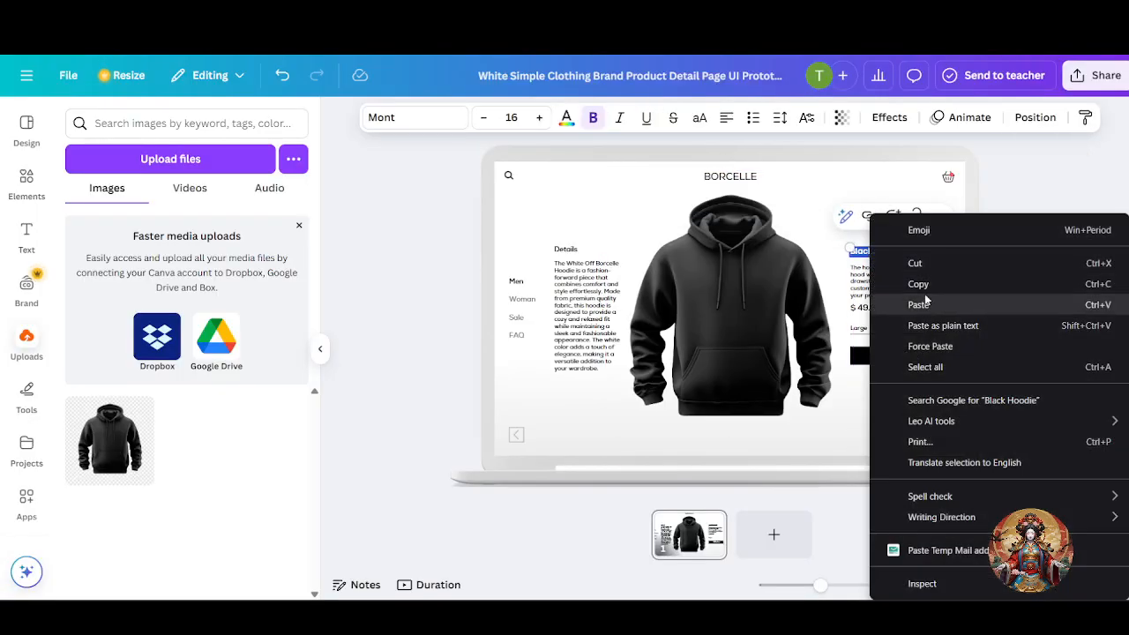
click(919, 284)
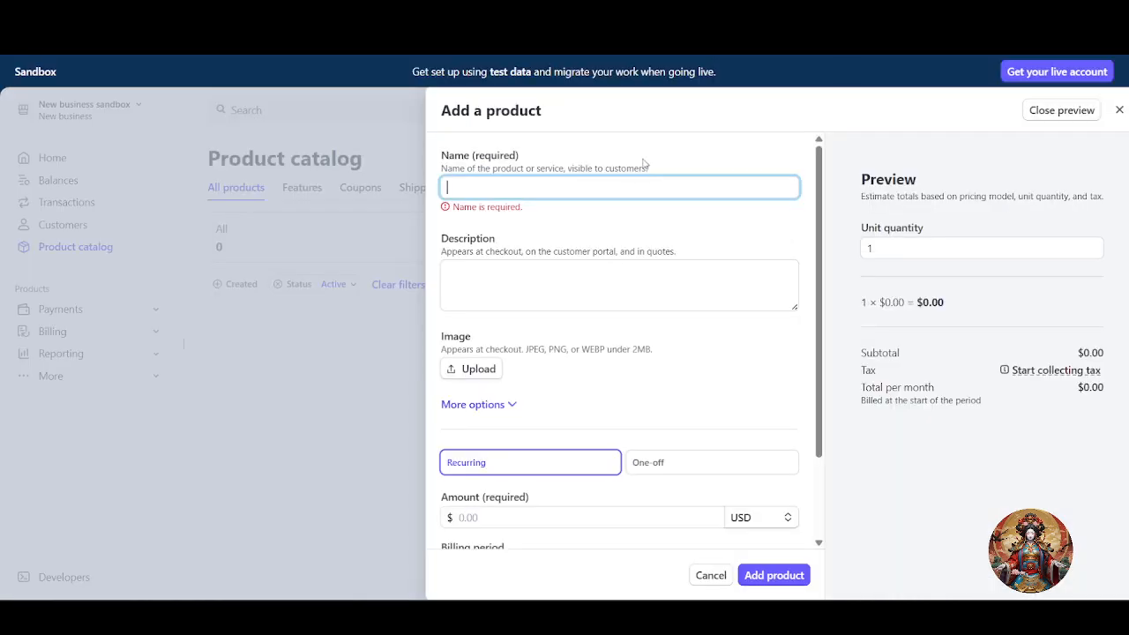
key(ctrl+v)
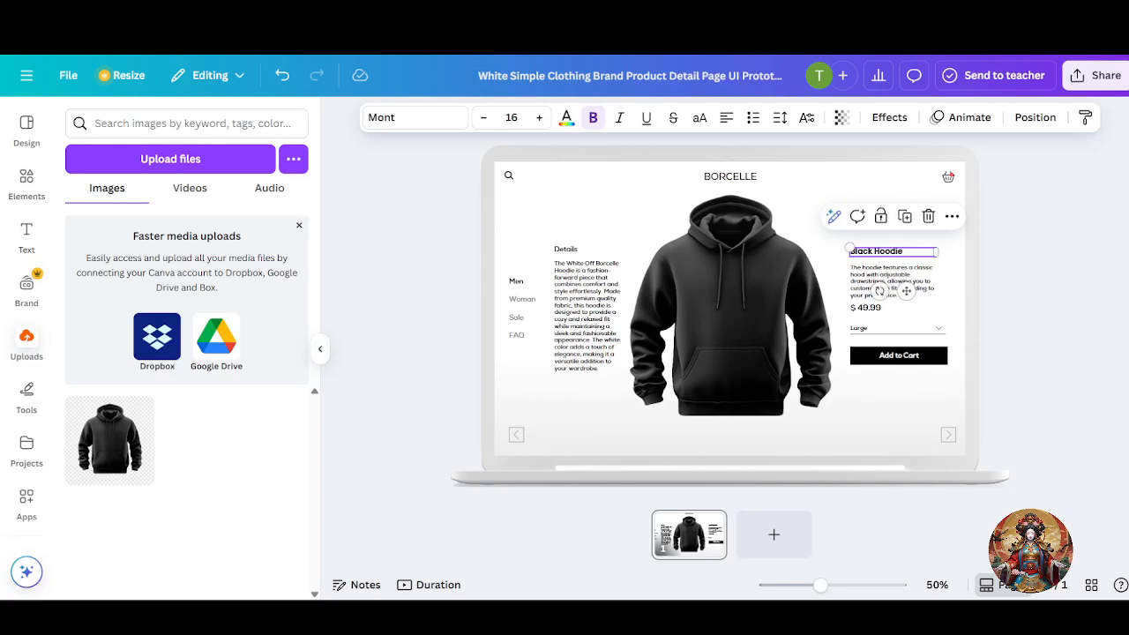
- Copy the hoodie's description paragraph from the Canva page into the Stripe product's description
triple_click(893, 281)
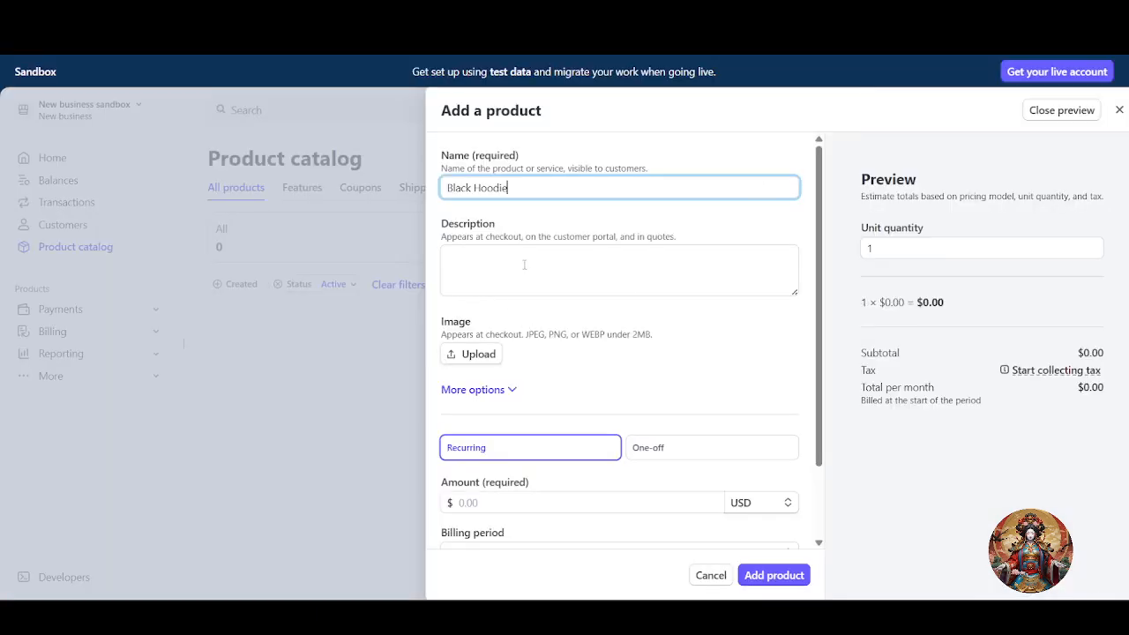
click(524, 265)
key(ctrl+v)
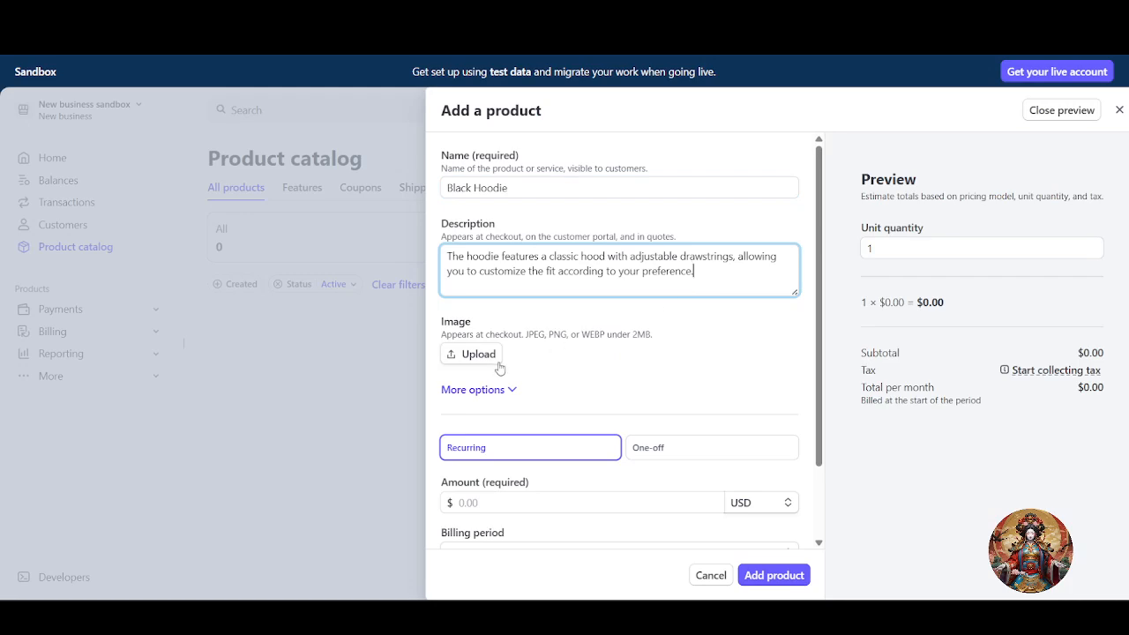
- Try to upload the previously downloaded black hoodie mockup AVIF file as the product image
click(453, 356)
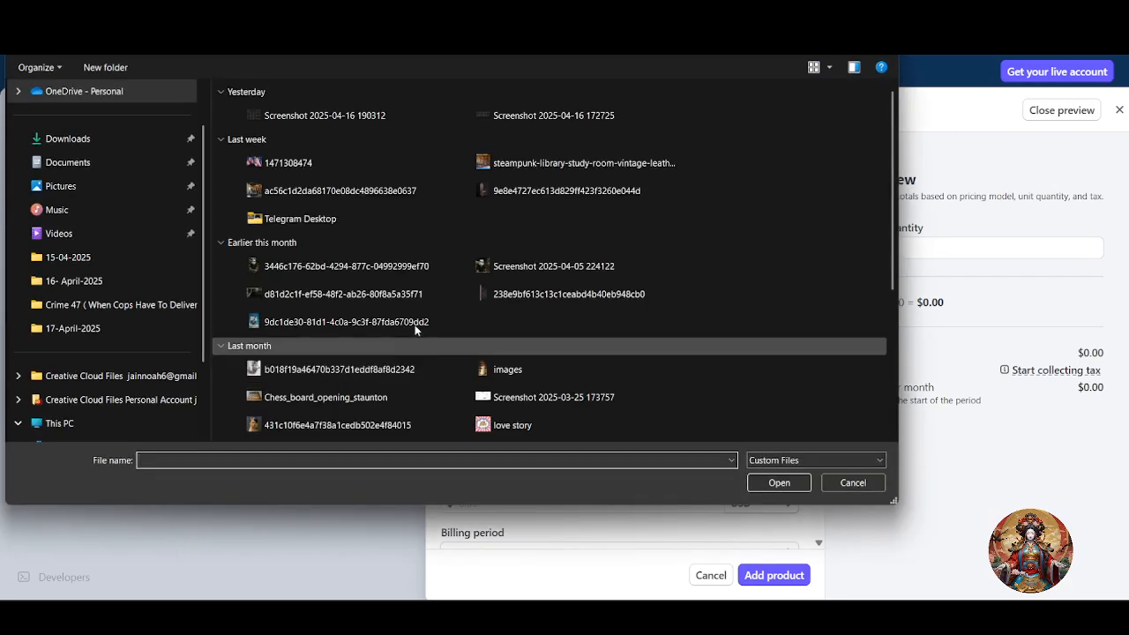
click(829, 486)
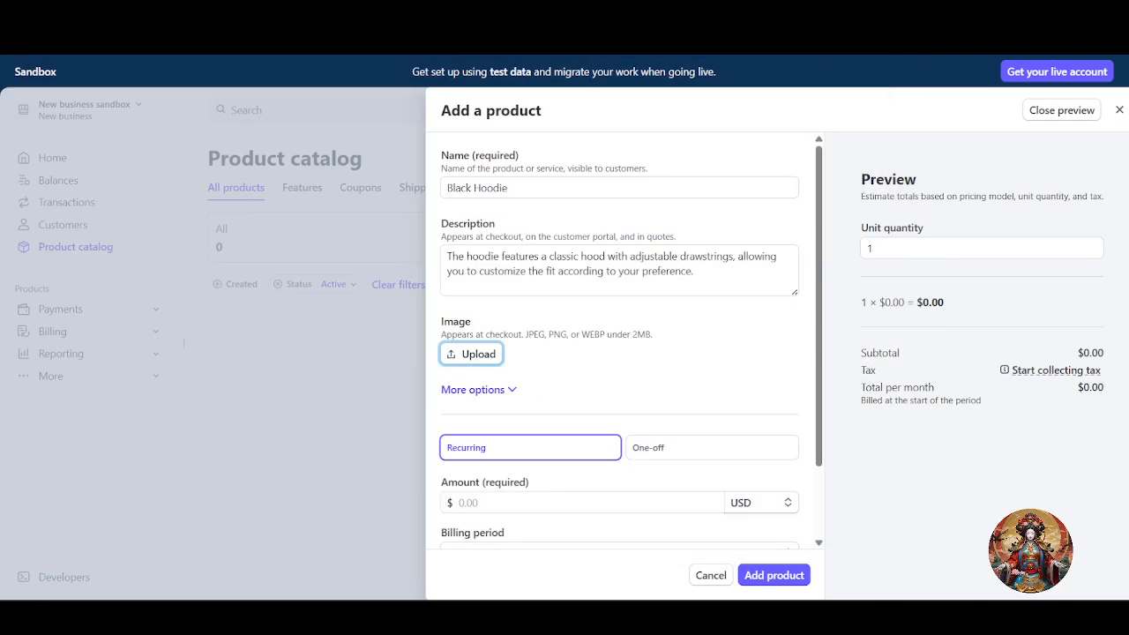
click(986, 41)
drag(871, 120, 484, 362)
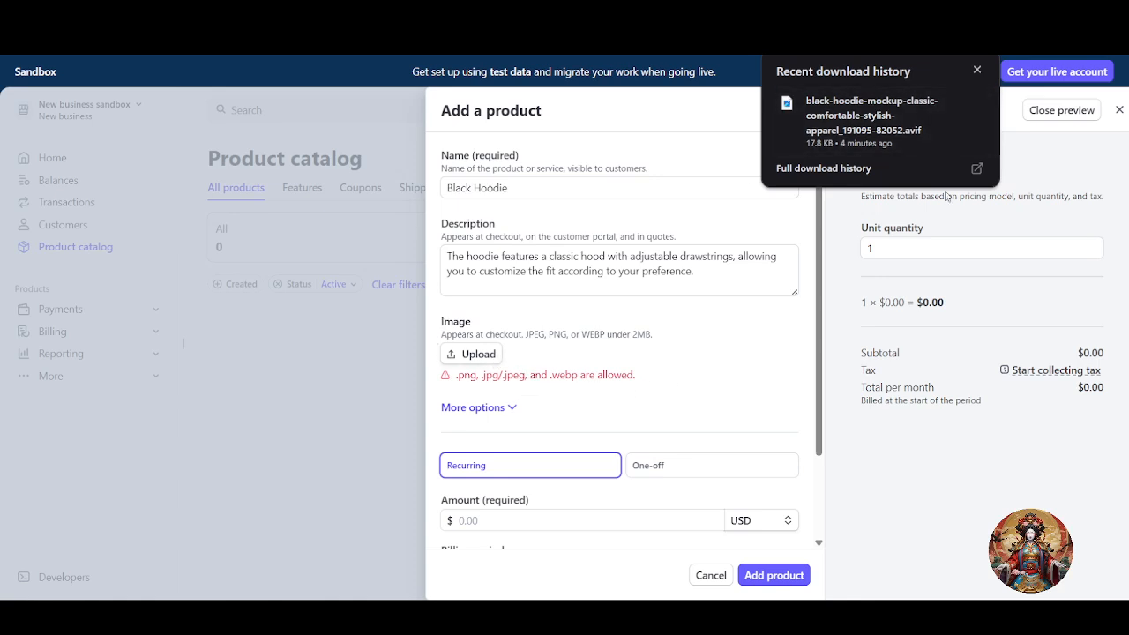
click(976, 70)
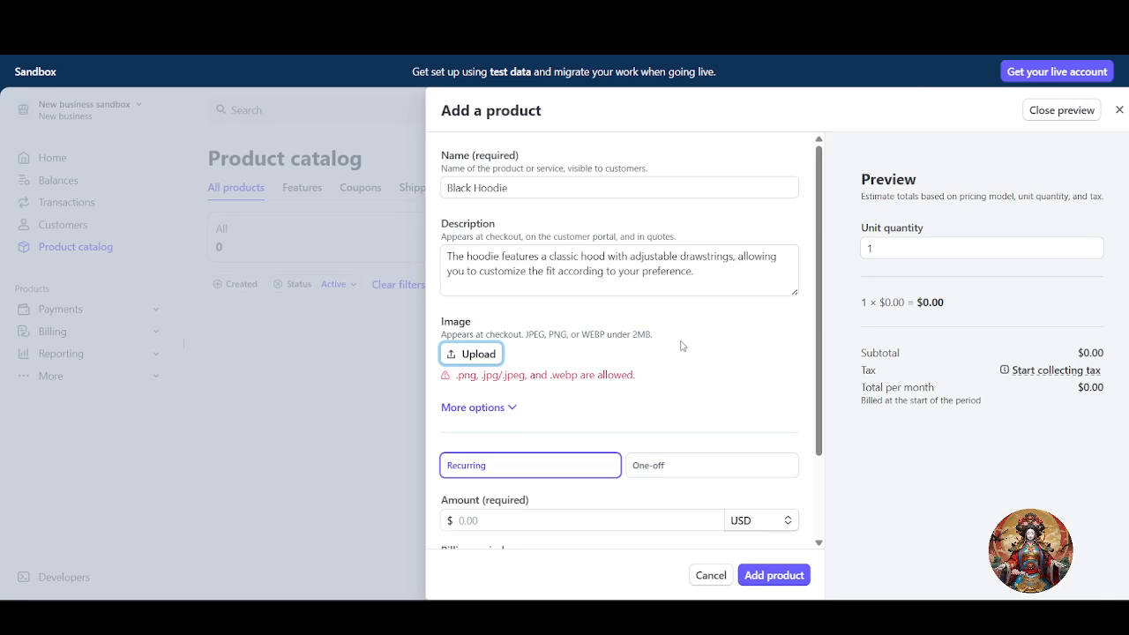
- Search Google for "black hoodie with white background" in a new browser tab
key(ctrl+t)
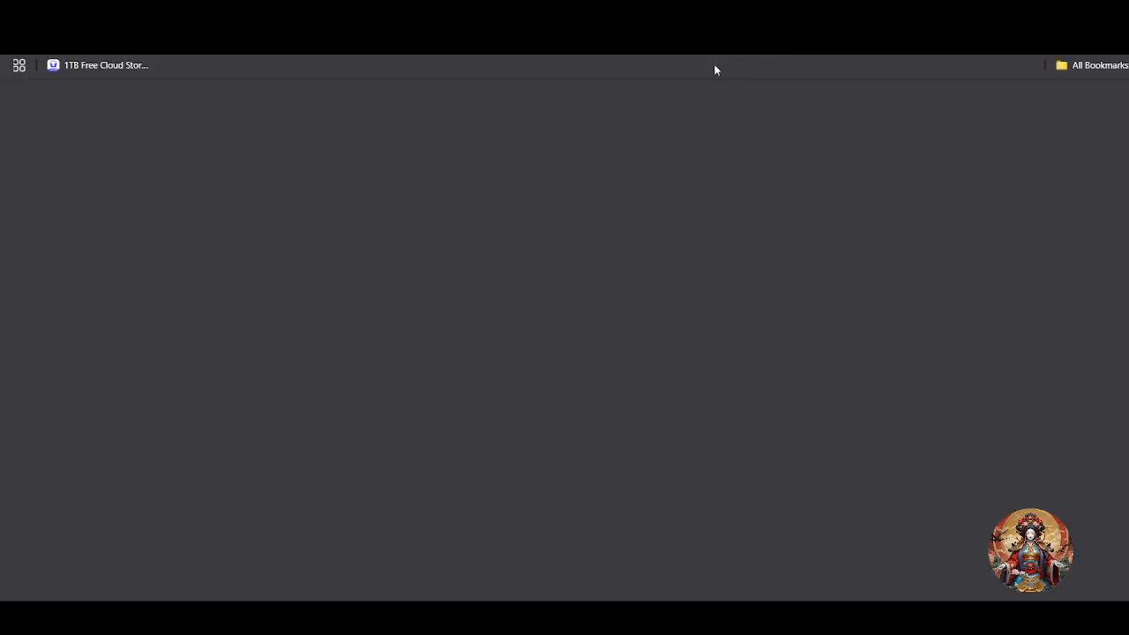
text(b)
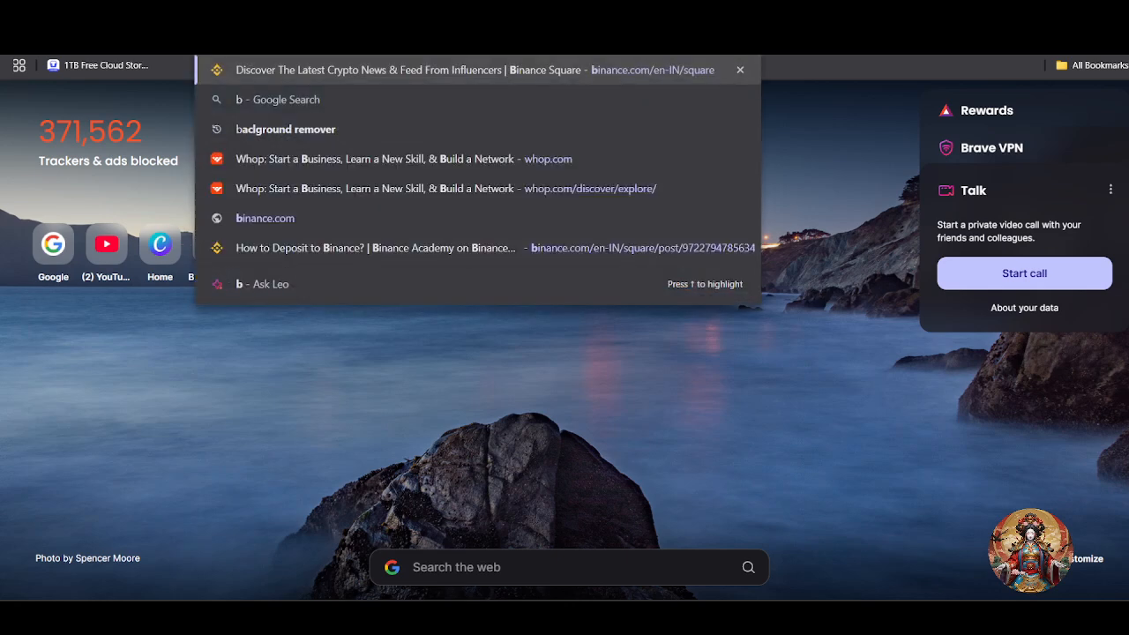
text(lack hoodie)
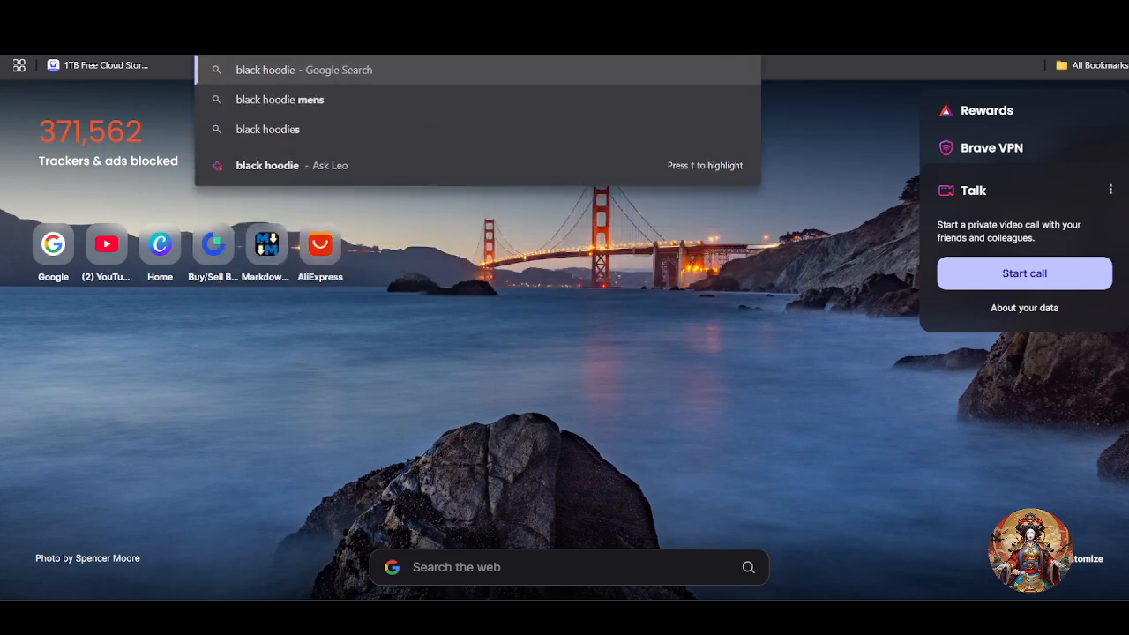
text( with white ba)
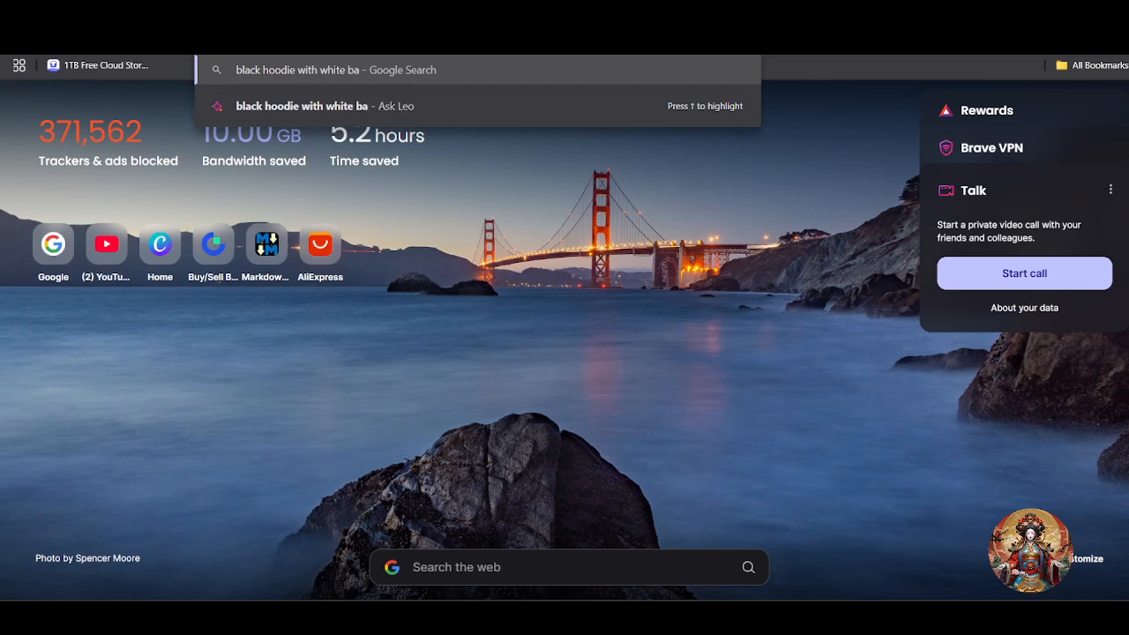
text(ckground)
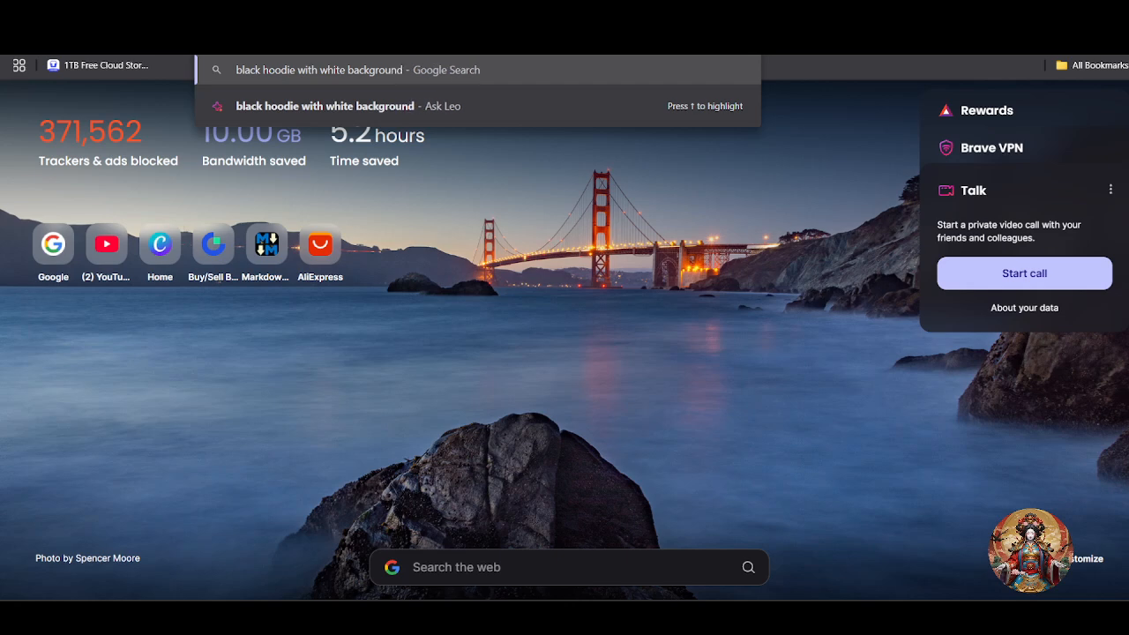
key(Return)
- Save the Freepik front-view black hoodie with white drawstrings to the computer as an AVIF file
click(332, 269)
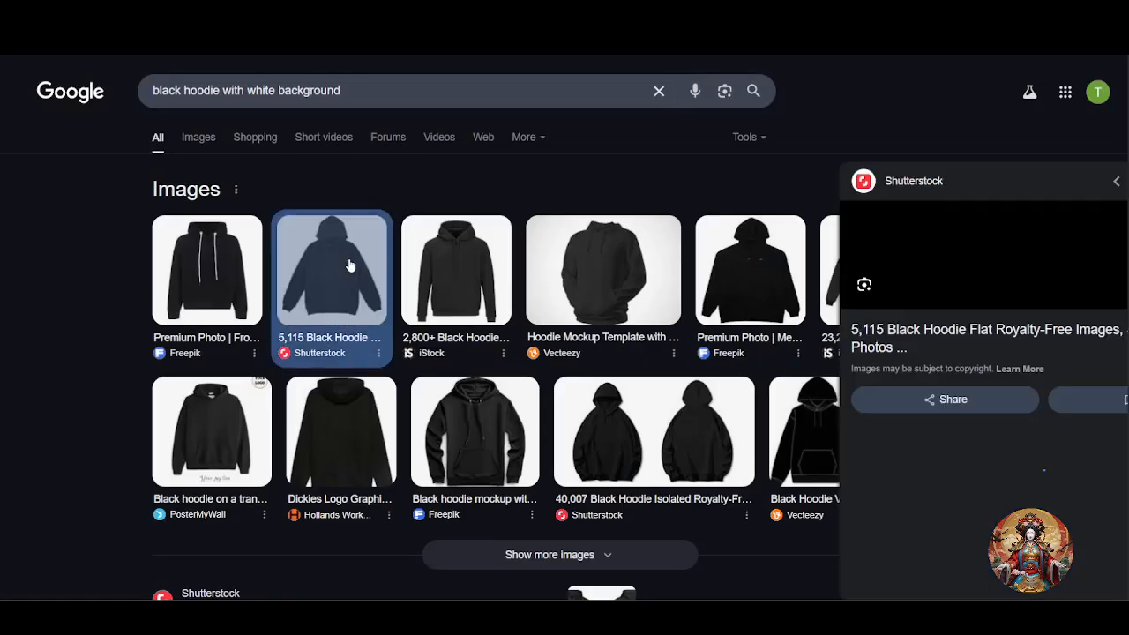
key(Left)
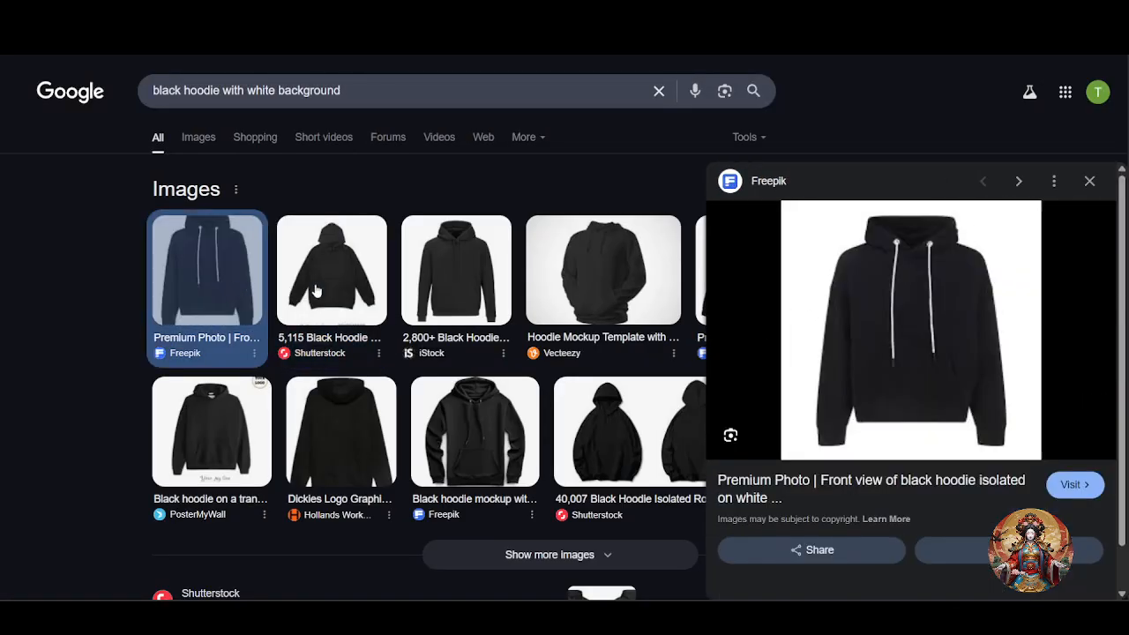
right_click(902, 275)
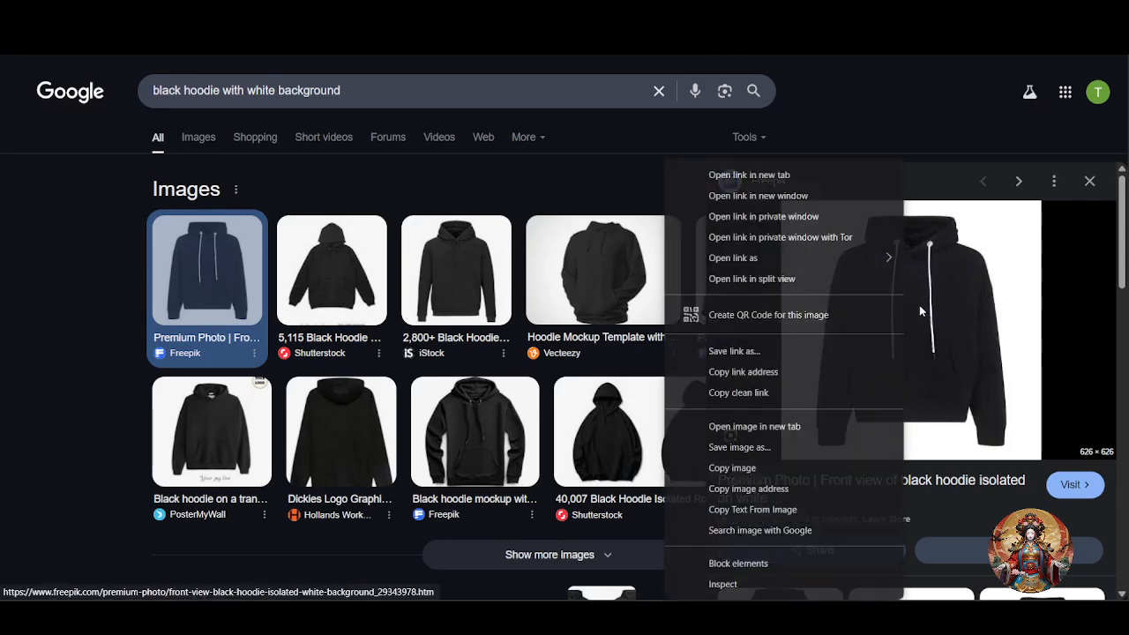
click(740, 447)
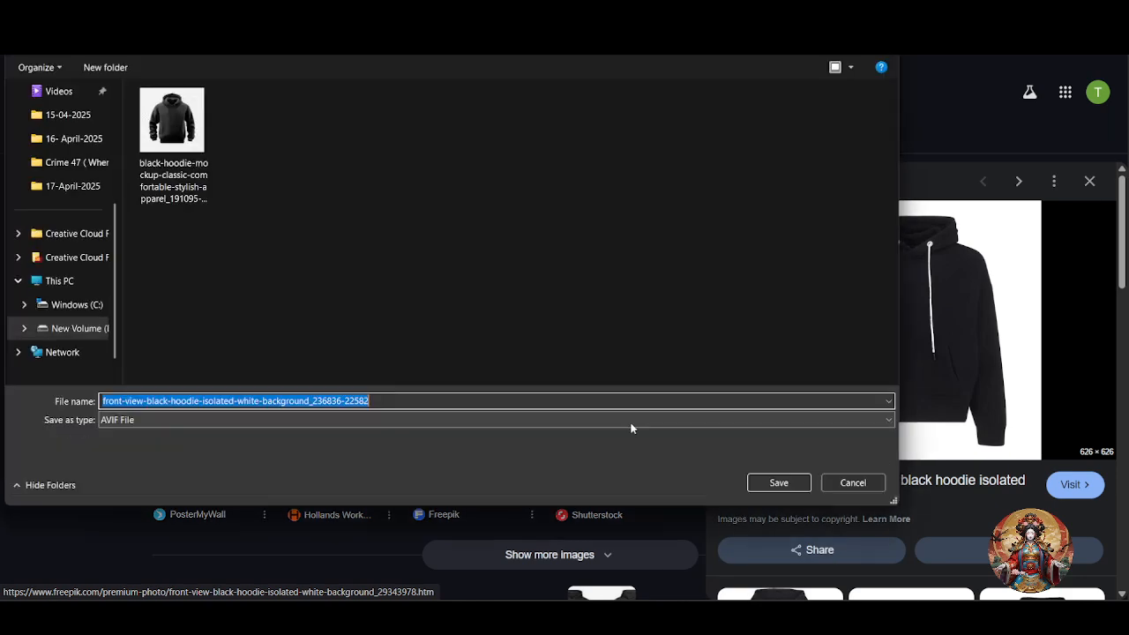
click(776, 482)
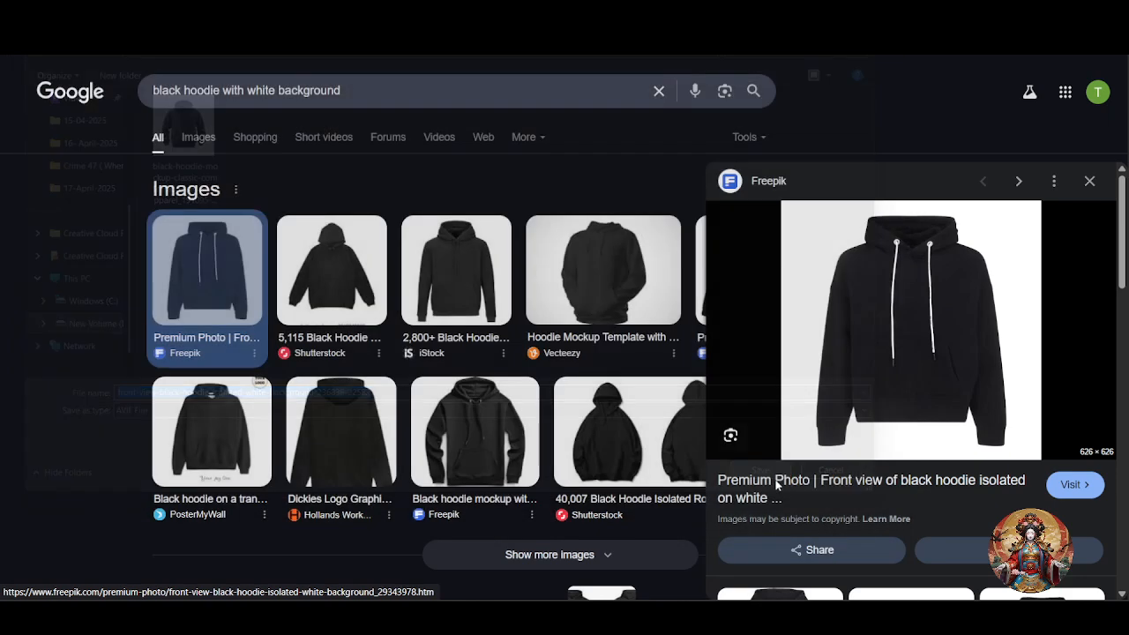
- Save the Freepik black hoodie mockup with hood and pocket to the computer as images.jpg
click(521, 401)
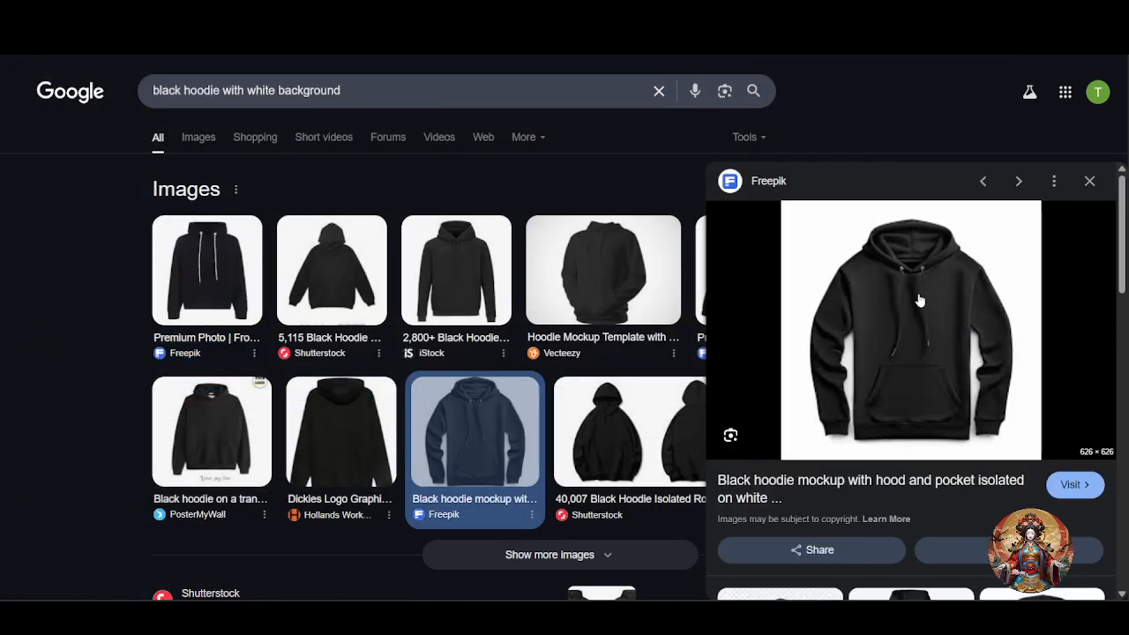
right_click(893, 314)
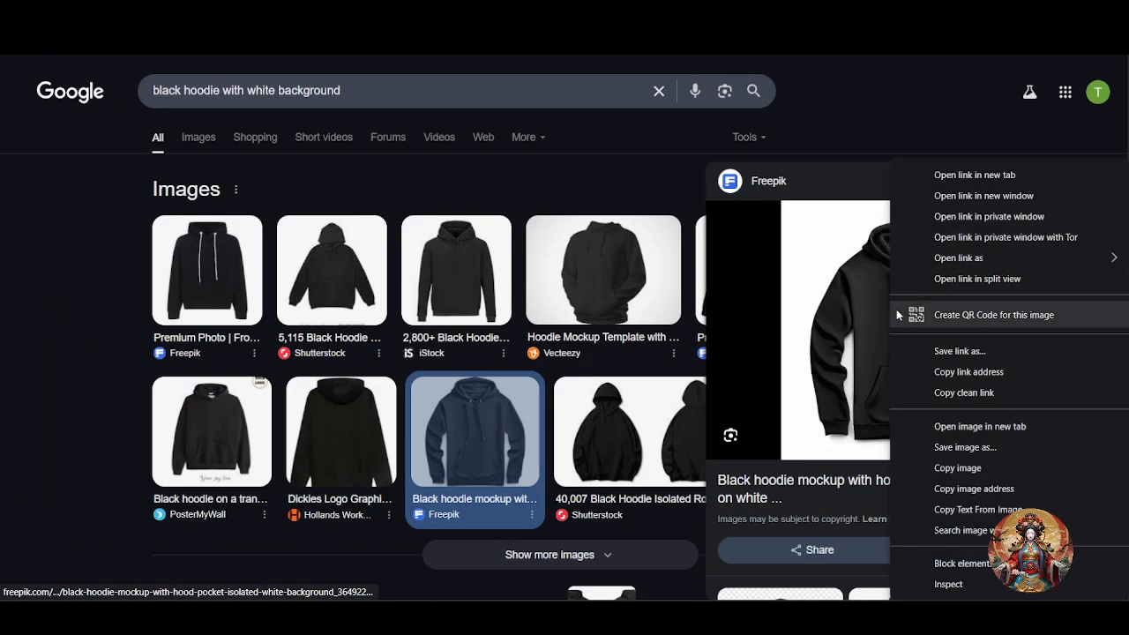
click(966, 447)
click(771, 482)
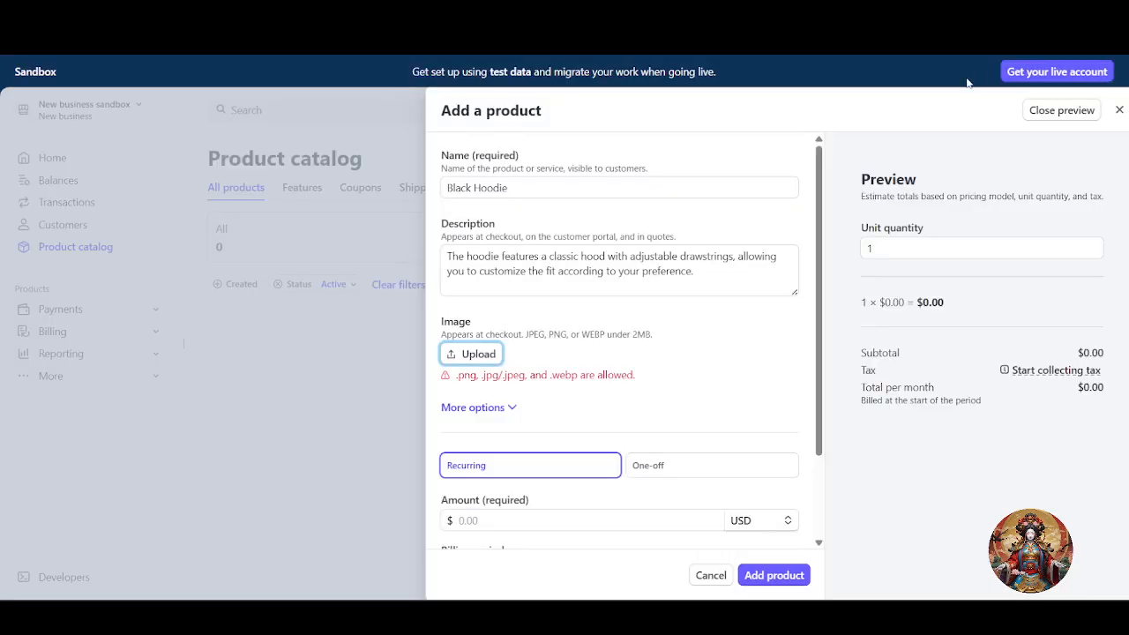
- Return to the Stripe product form and upload the downloaded images.jpg as the product image
click(979, 55)
drag(830, 105, 468, 354)
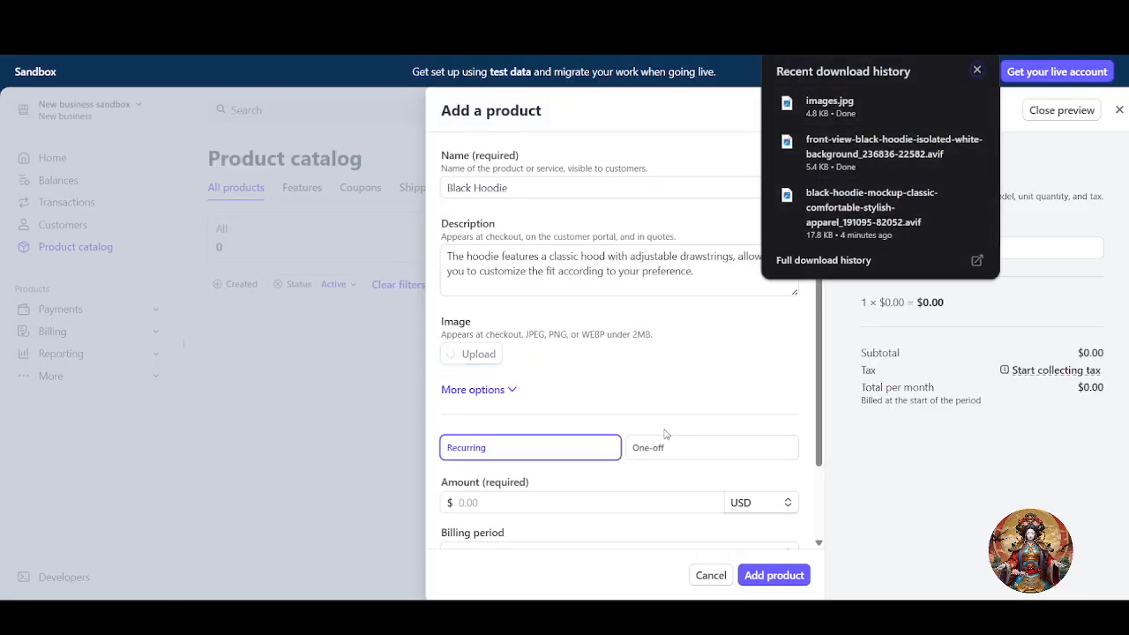
drag(865, 166, 595, 391)
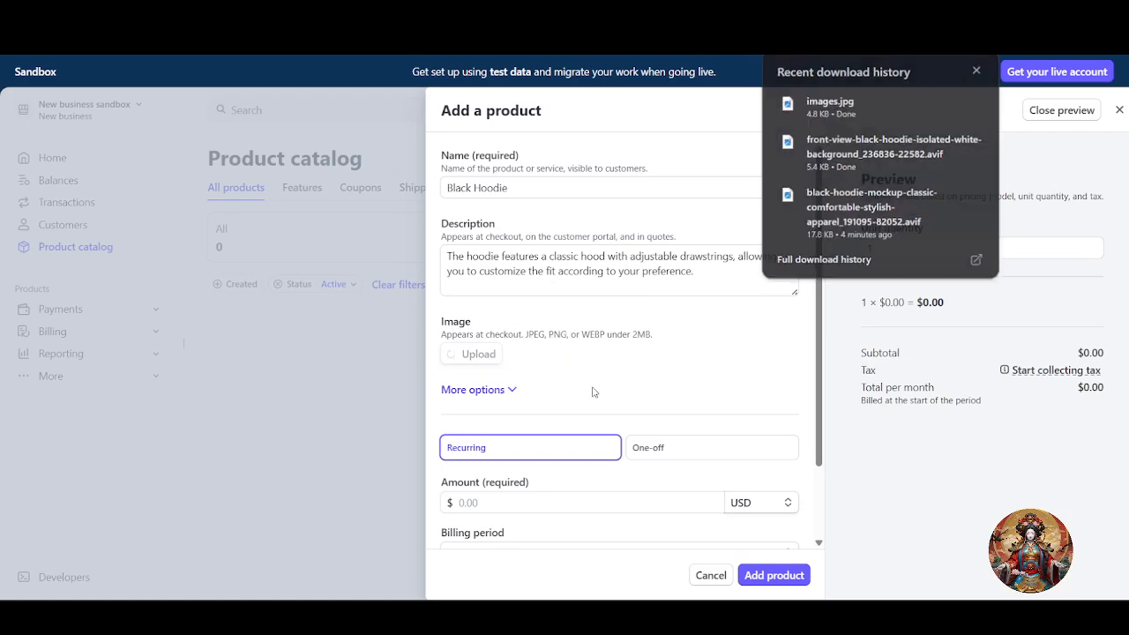
click(613, 14)
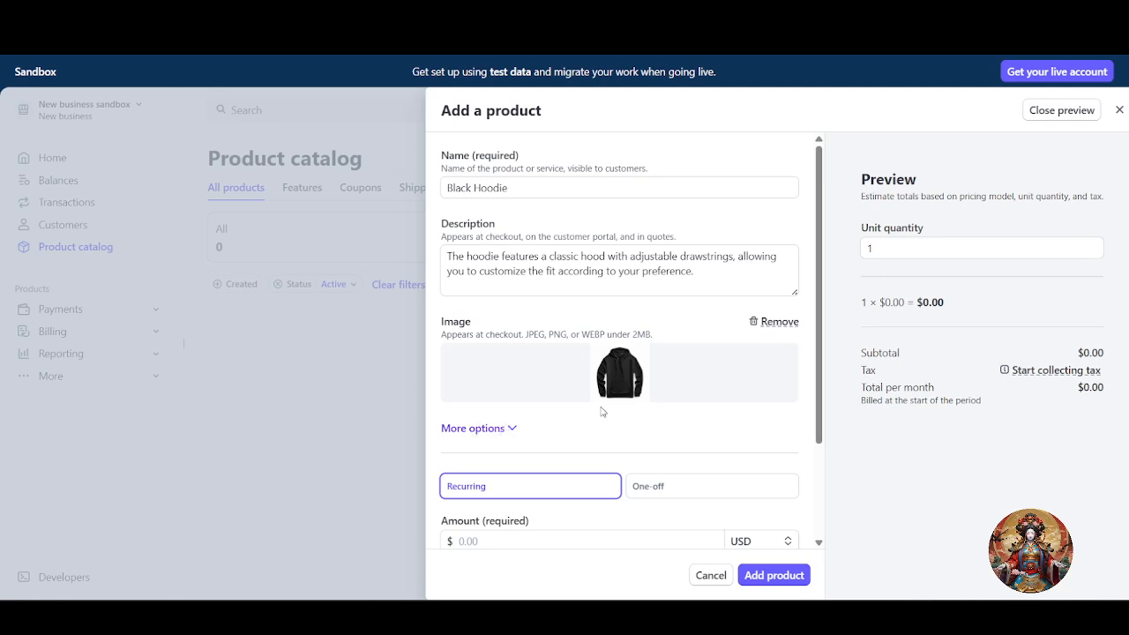
- Compare the one-off and recurring pricing types for the product and look through the billing period choices
scroll(601, 411, down, 3)
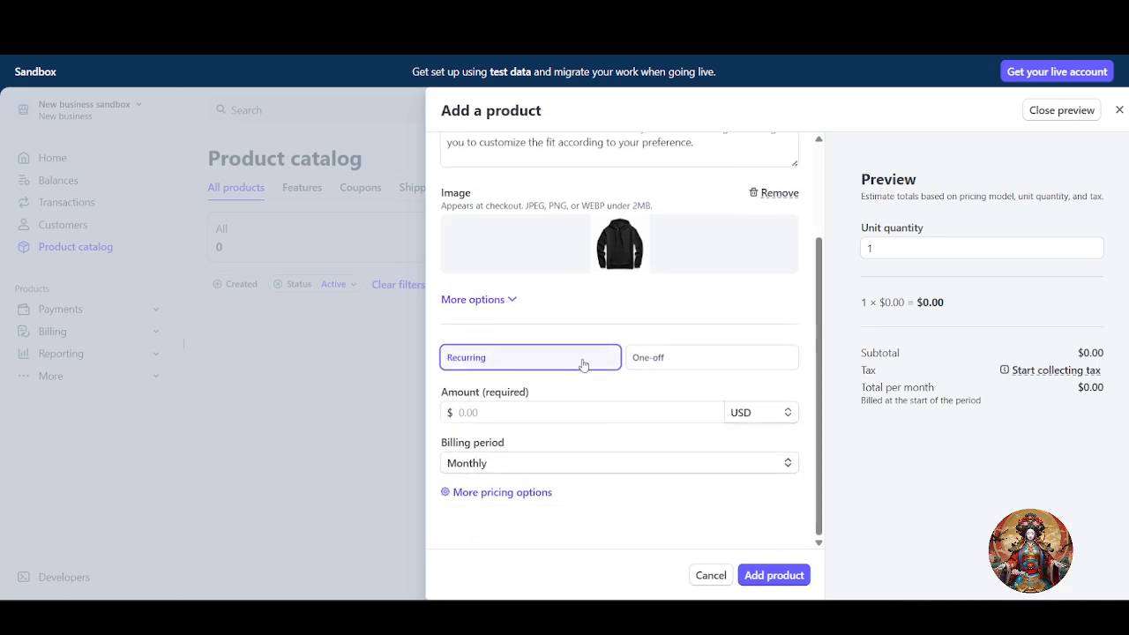
scroll(582, 365, up, 1)
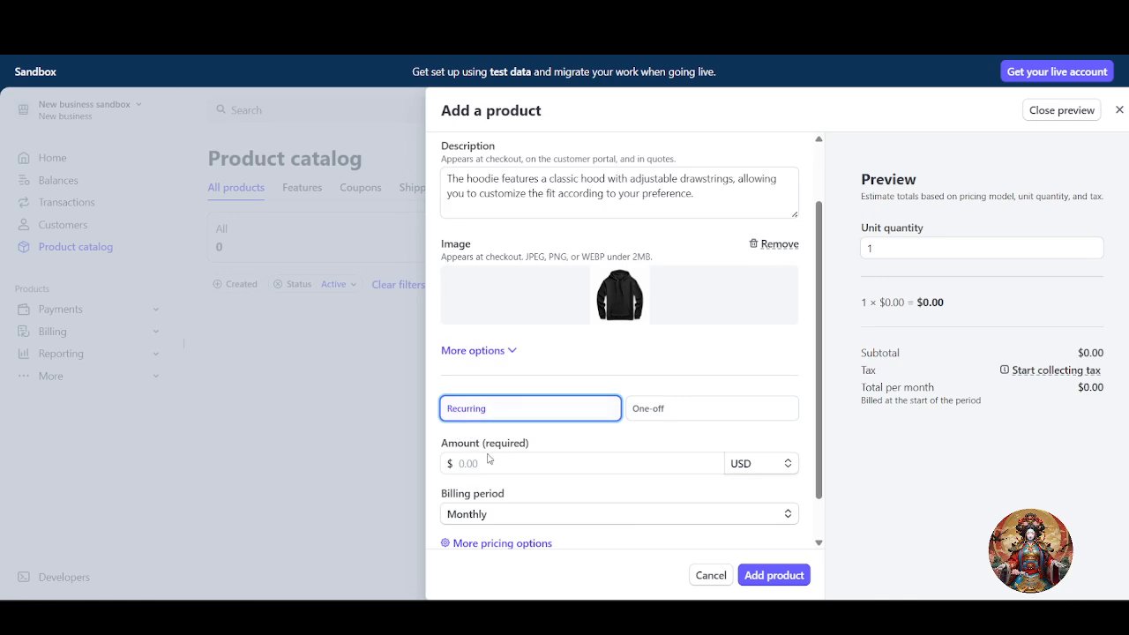
click(679, 416)
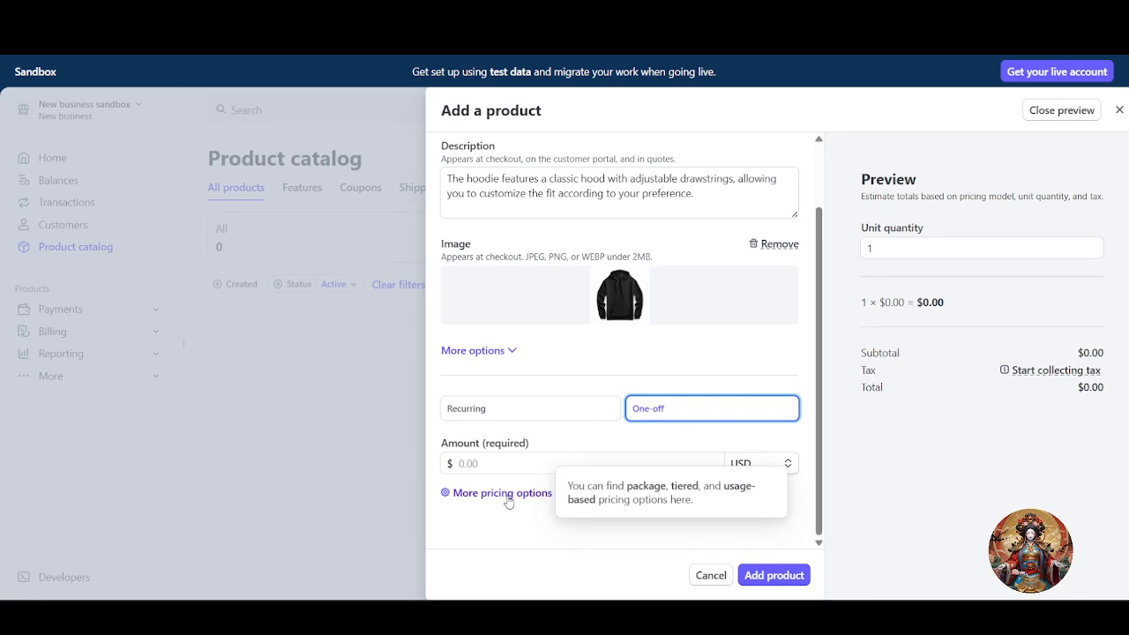
click(529, 416)
scroll(530, 455, down, 1)
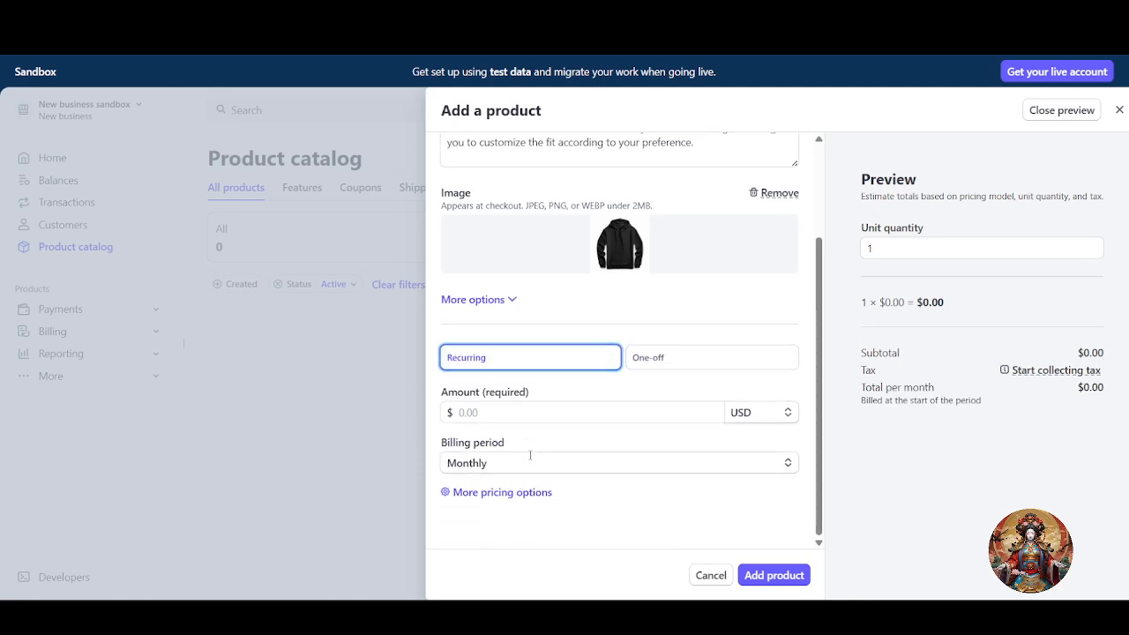
click(547, 467)
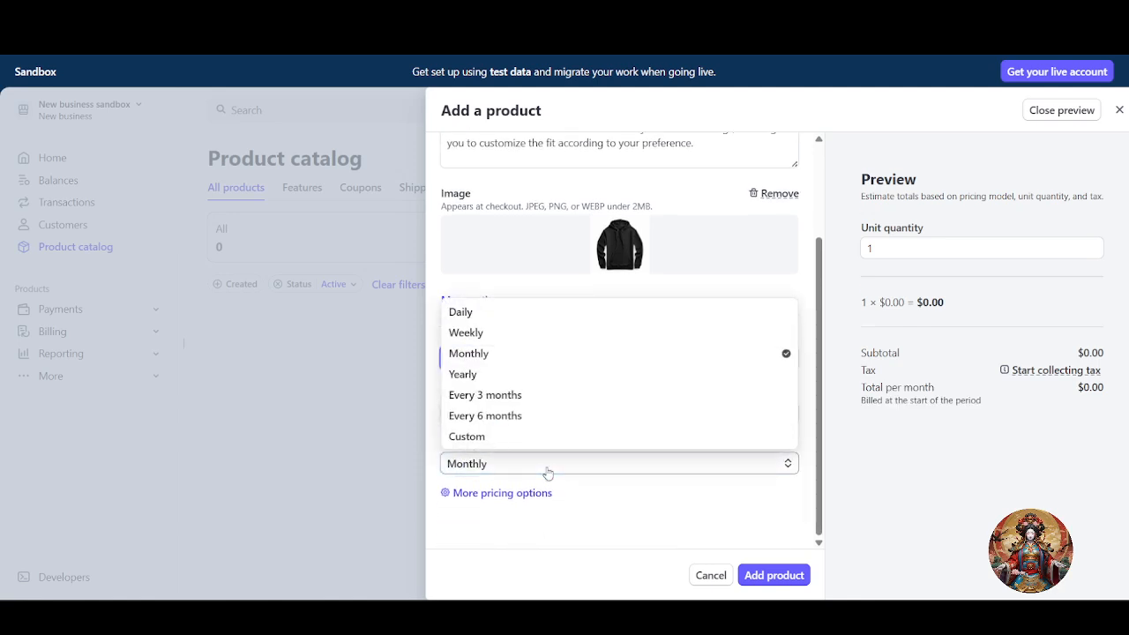
click(547, 474)
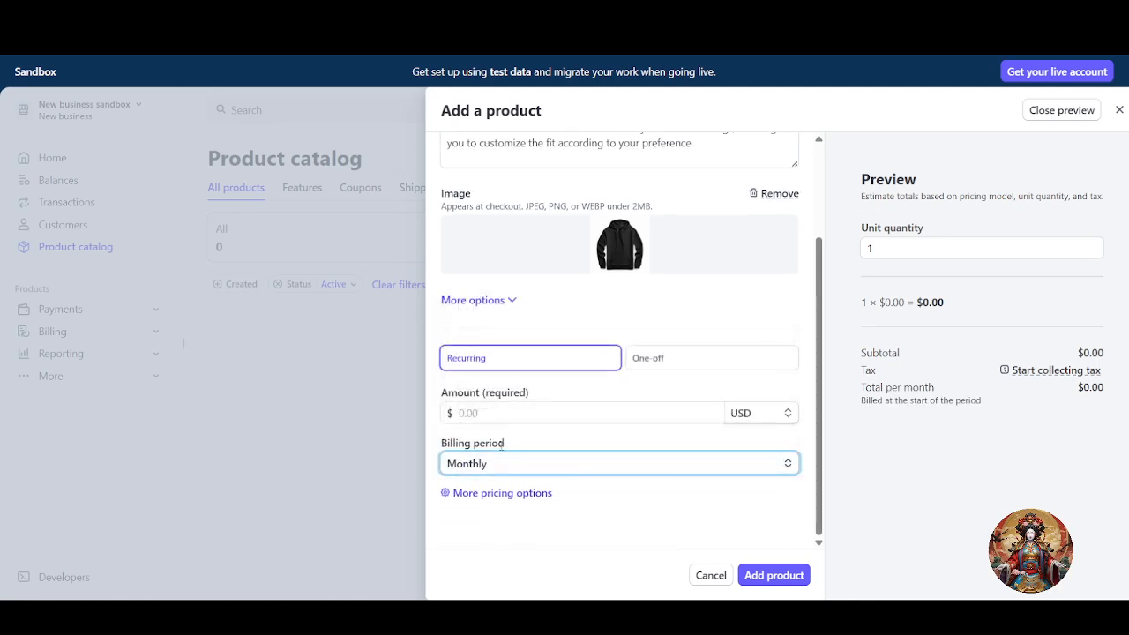
- Set the Black Hoodie's price amount to 10 USD
double_click(499, 444)
drag(443, 395, 506, 391)
click(567, 396)
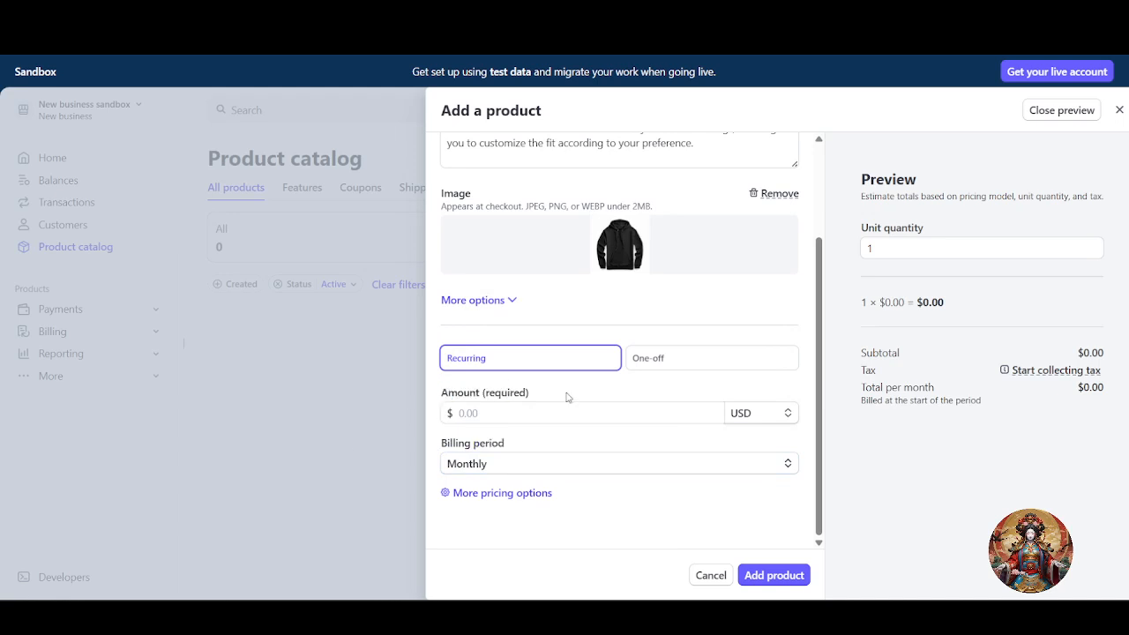
click(581, 413)
click(570, 430)
click(566, 418)
text(10)
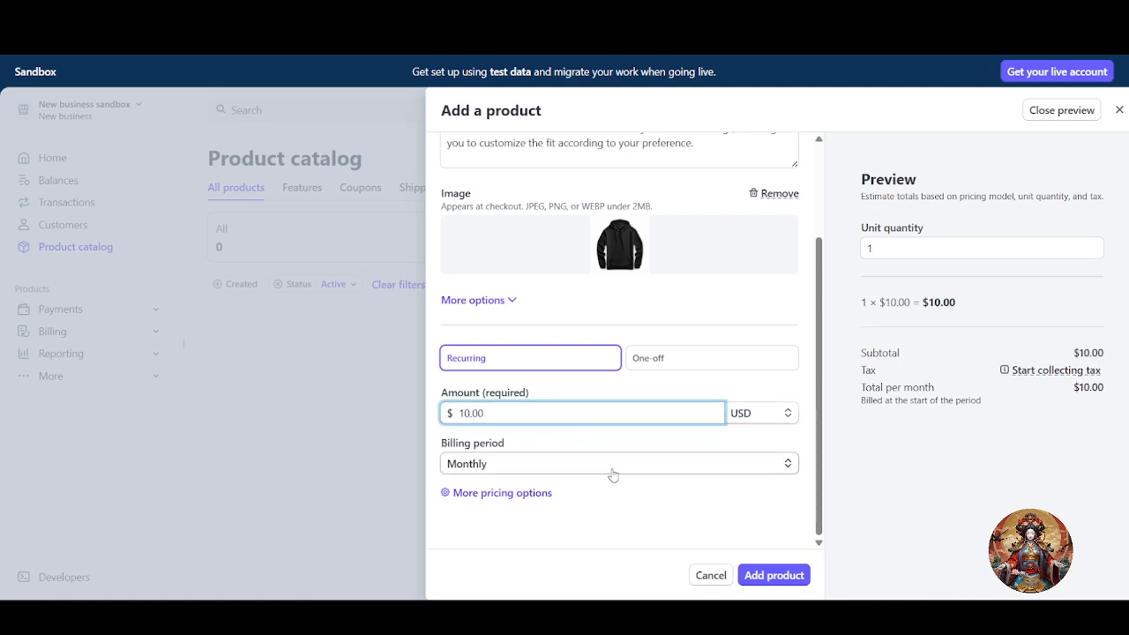
- Browse the currency choices for the price and review the product form from name to billing period
click(755, 418)
scroll(766, 468, down, 2)
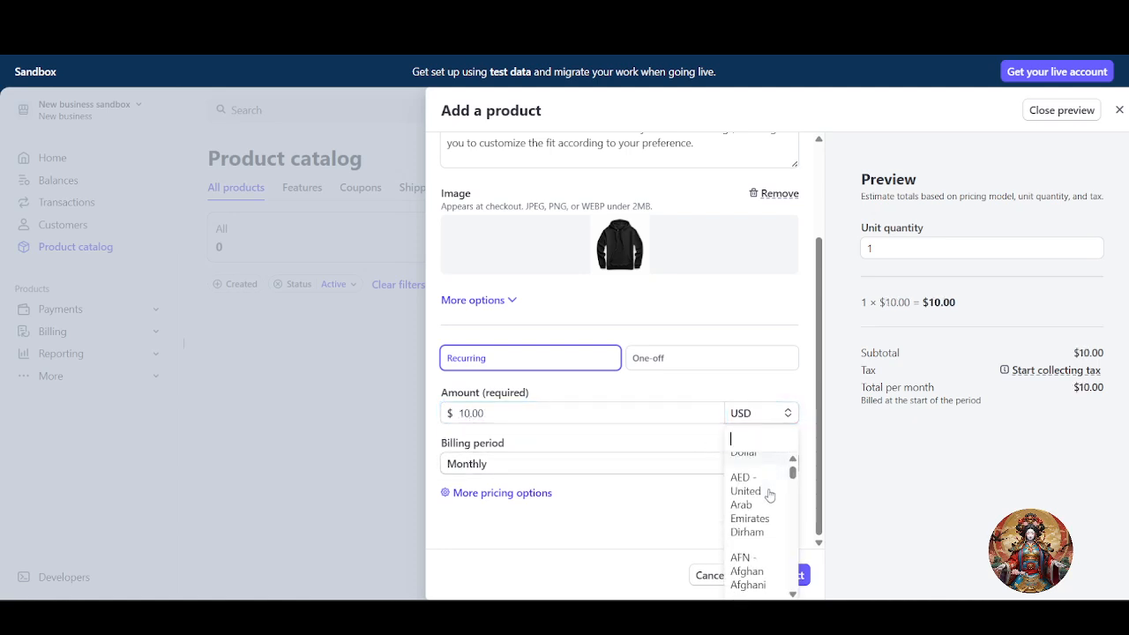
click(763, 414)
click(770, 423)
scroll(761, 497, down, 3)
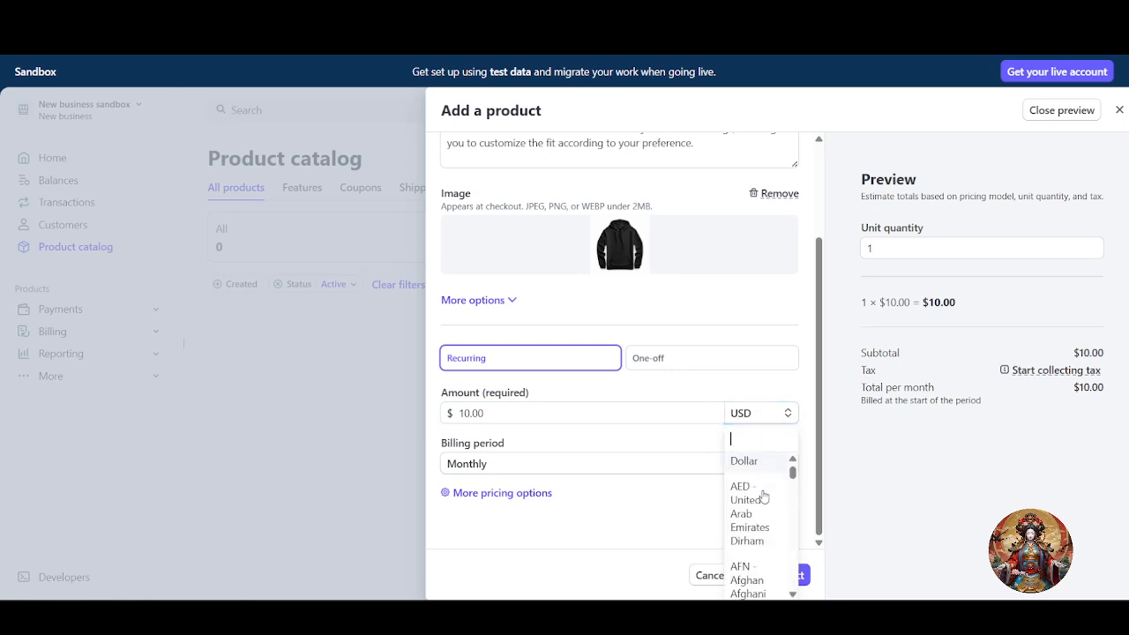
click(758, 409)
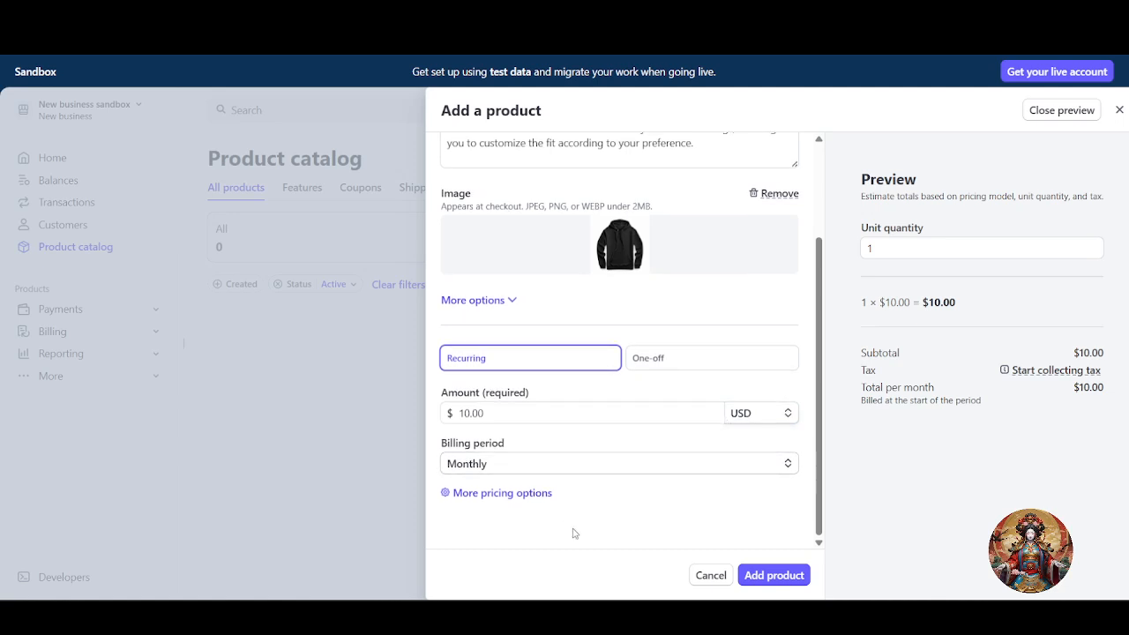
scroll(540, 265, up, 3)
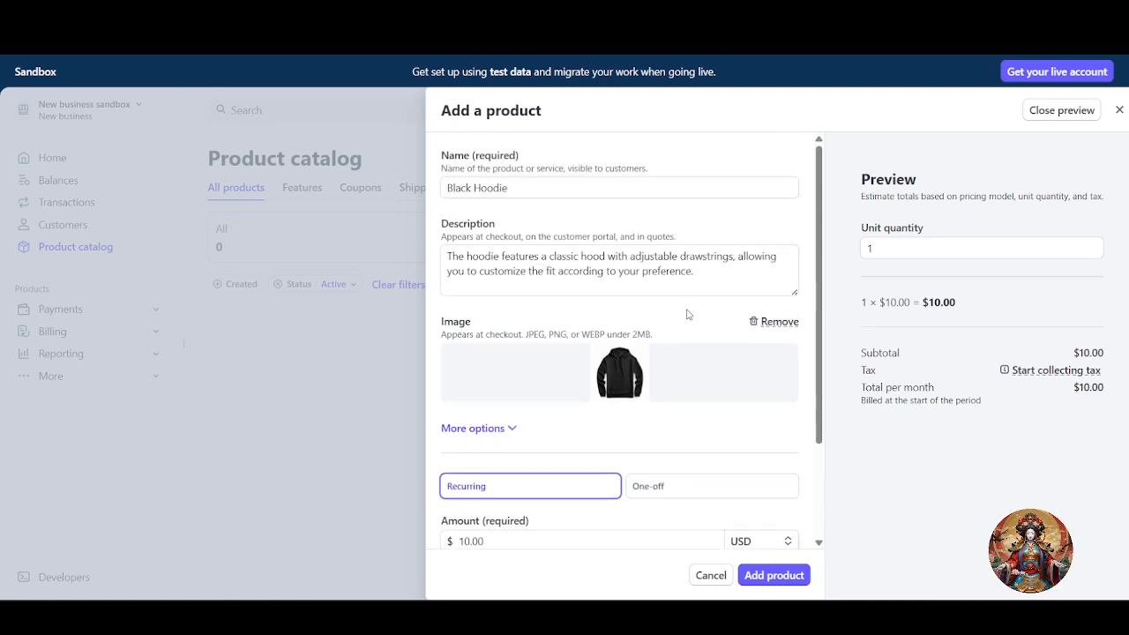
scroll(683, 313, down, 3)
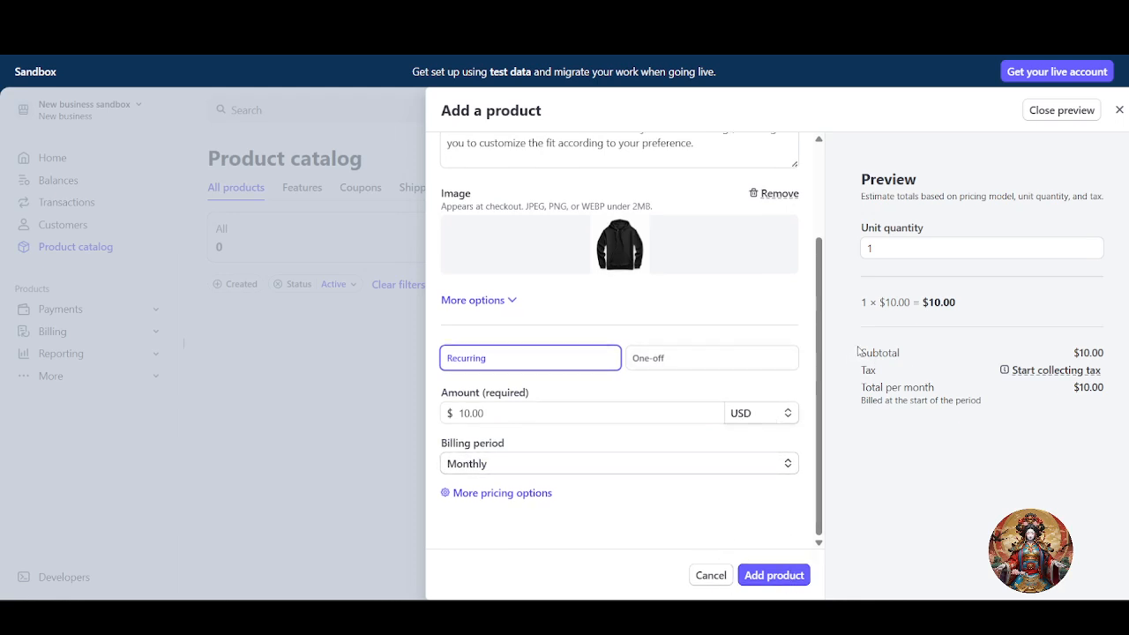
- Set the unit quantity in the price preview to 4
drag(862, 173, 1108, 204)
double_click(946, 257)
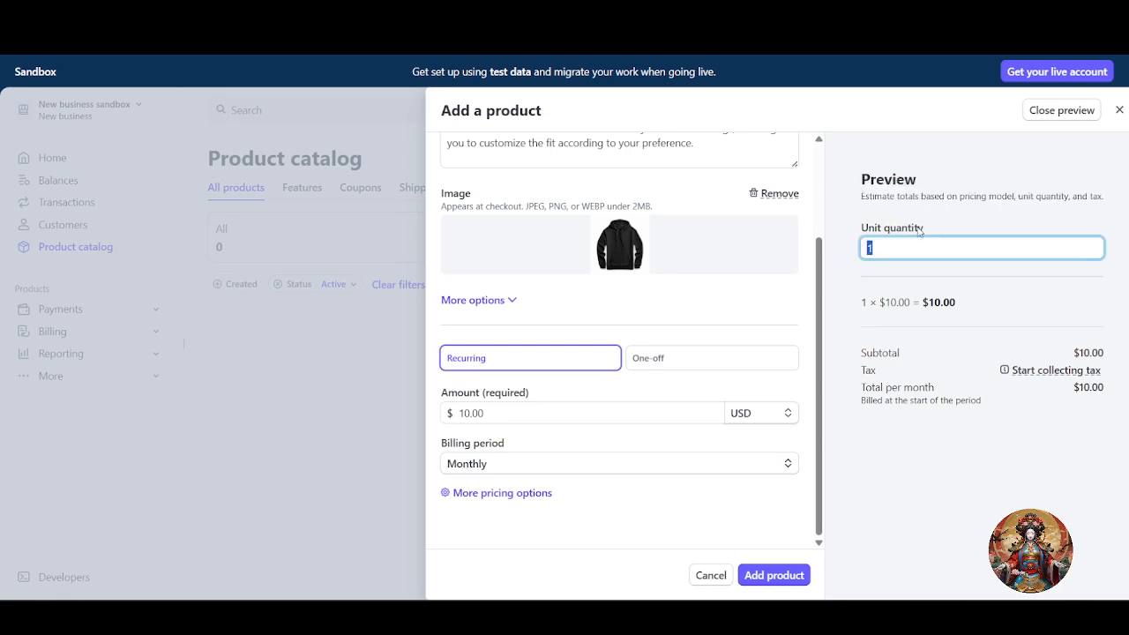
text(4)
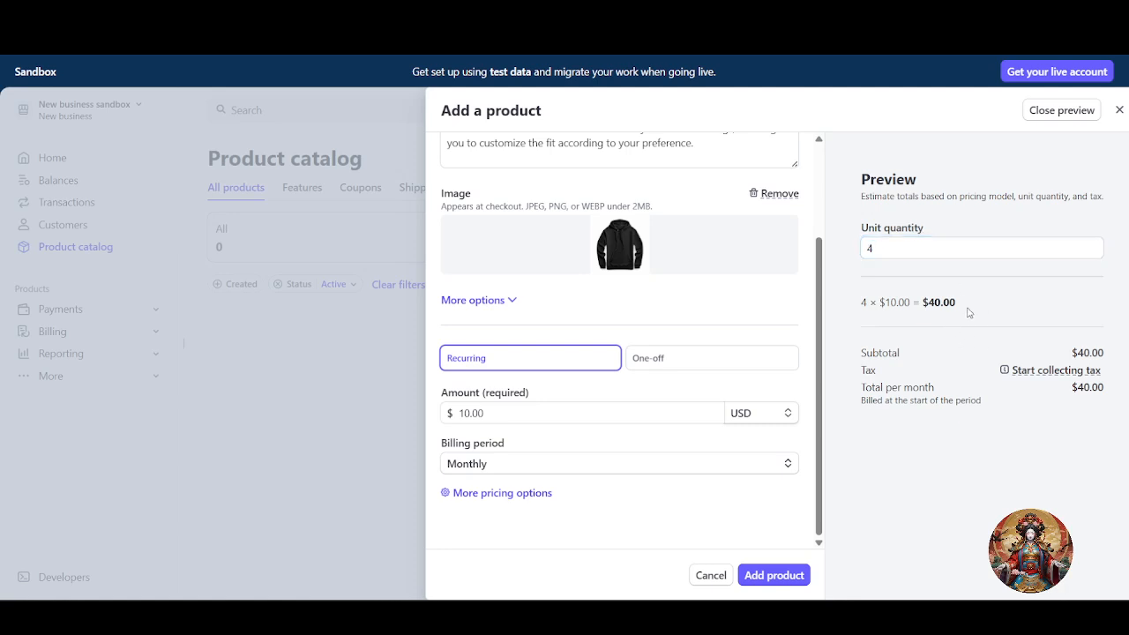
drag(968, 310, 926, 314)
- Open the Automatic tax setup from the preview's tax line and get started with tax collection
drag(863, 378, 1028, 377)
mouse_move(1064, 380)
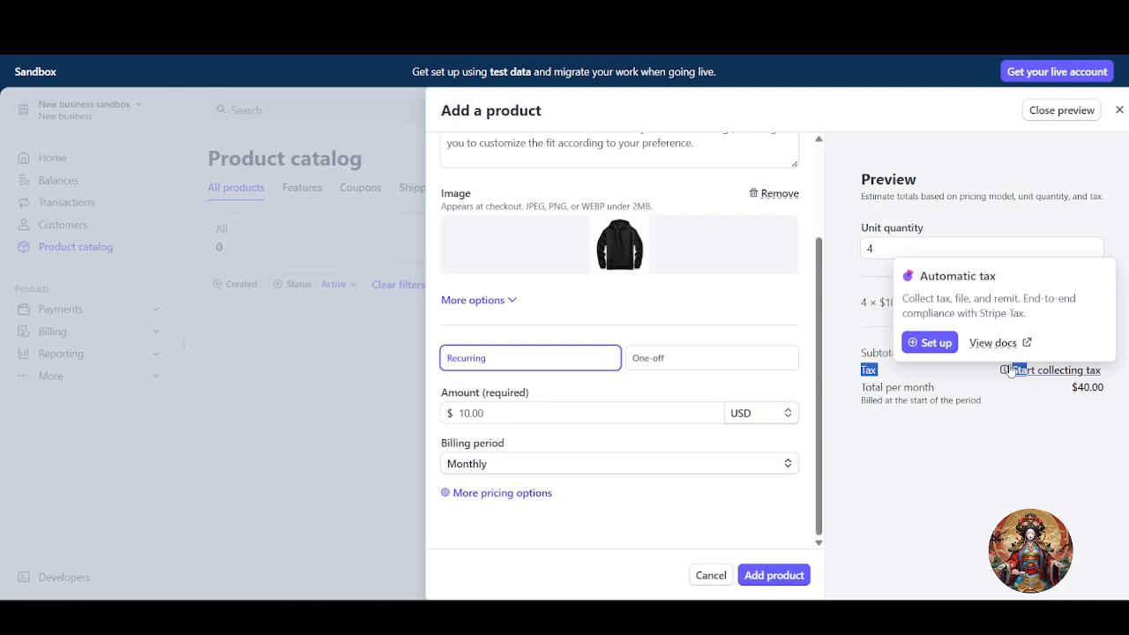
click(931, 344)
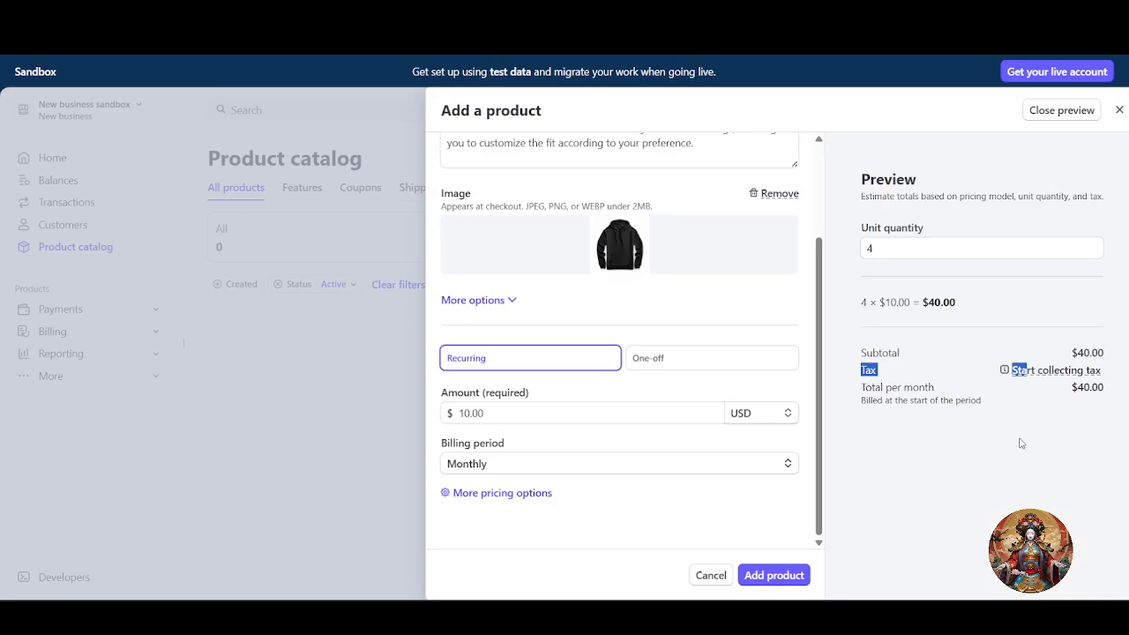
click(1046, 443)
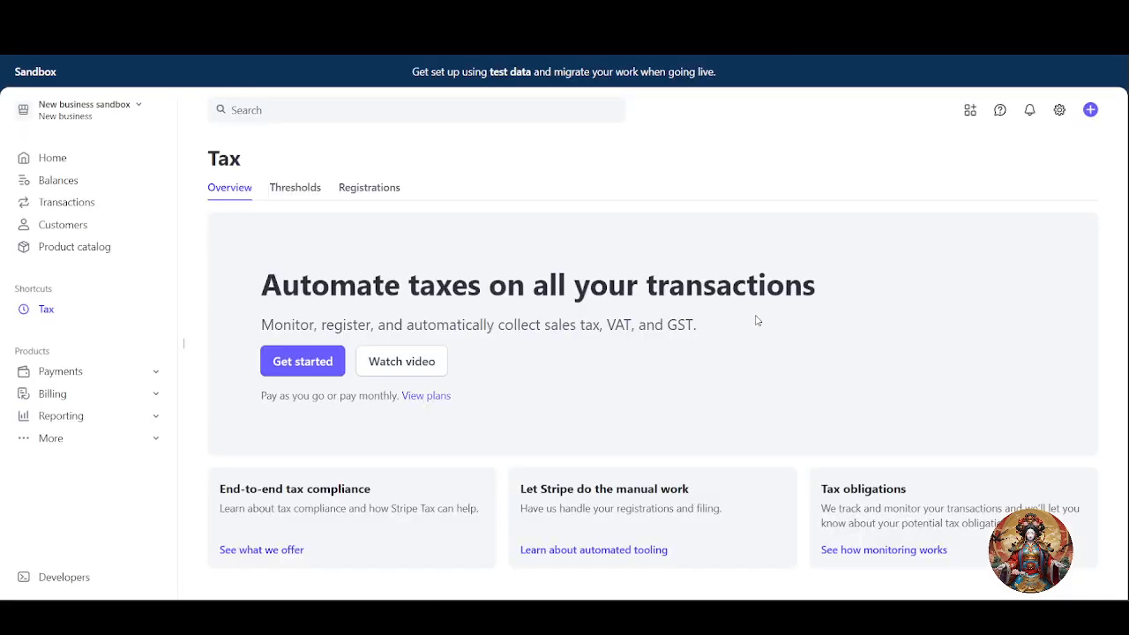
scroll(429, 358, down, 1)
click(305, 314)
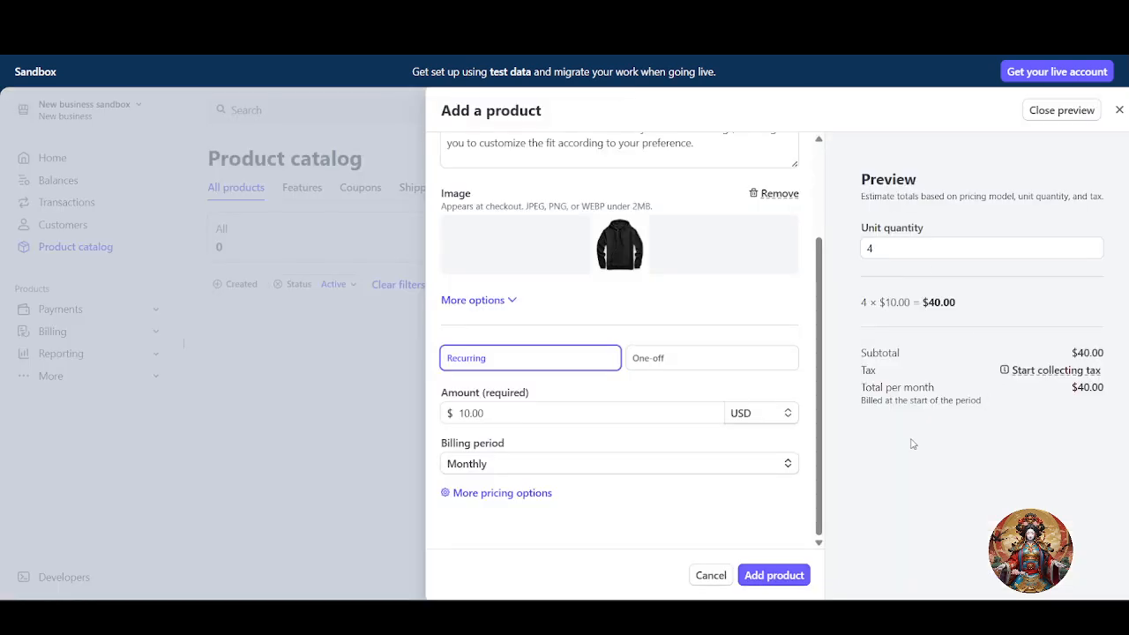
- Set the product's Include tax in price option to Yes
scroll(668, 465, down, 2)
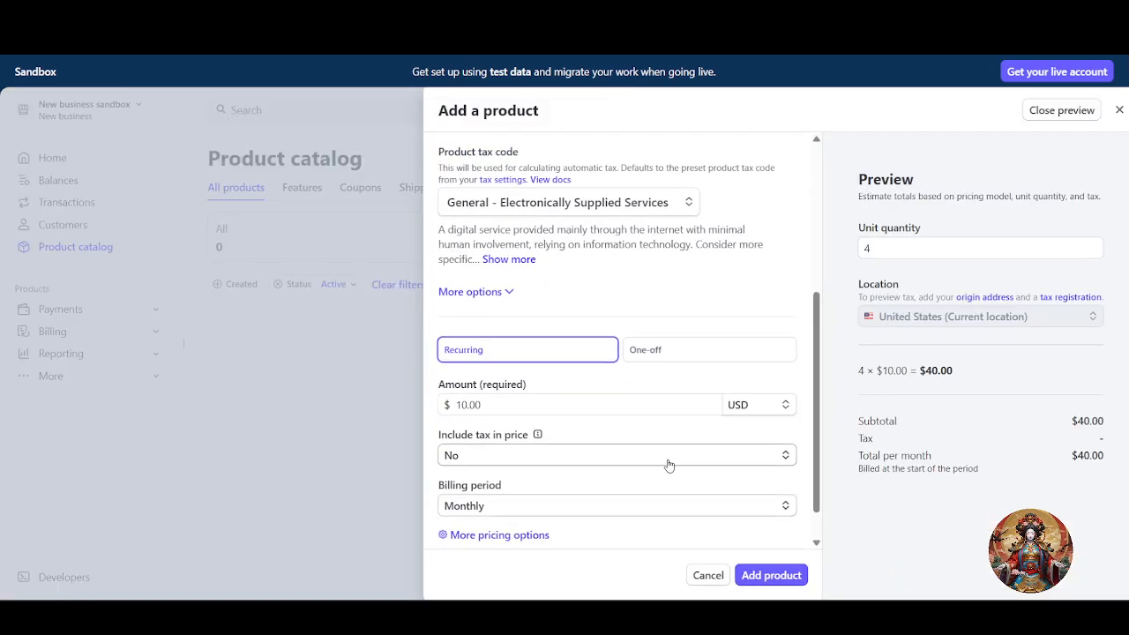
scroll(669, 465, down, 1)
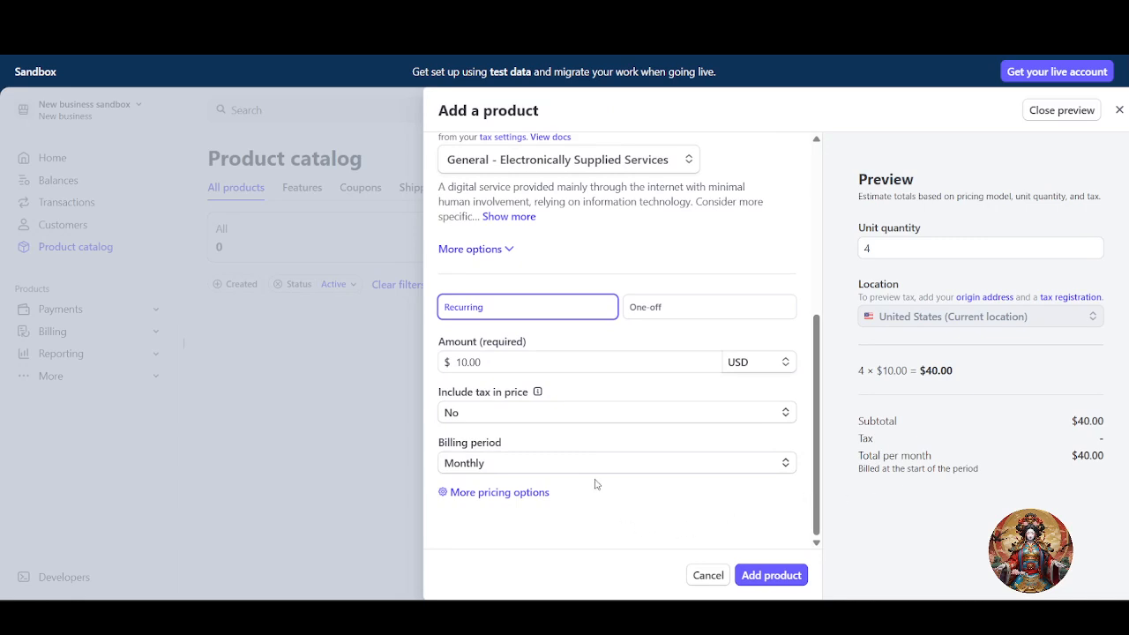
click(506, 415)
click(502, 462)
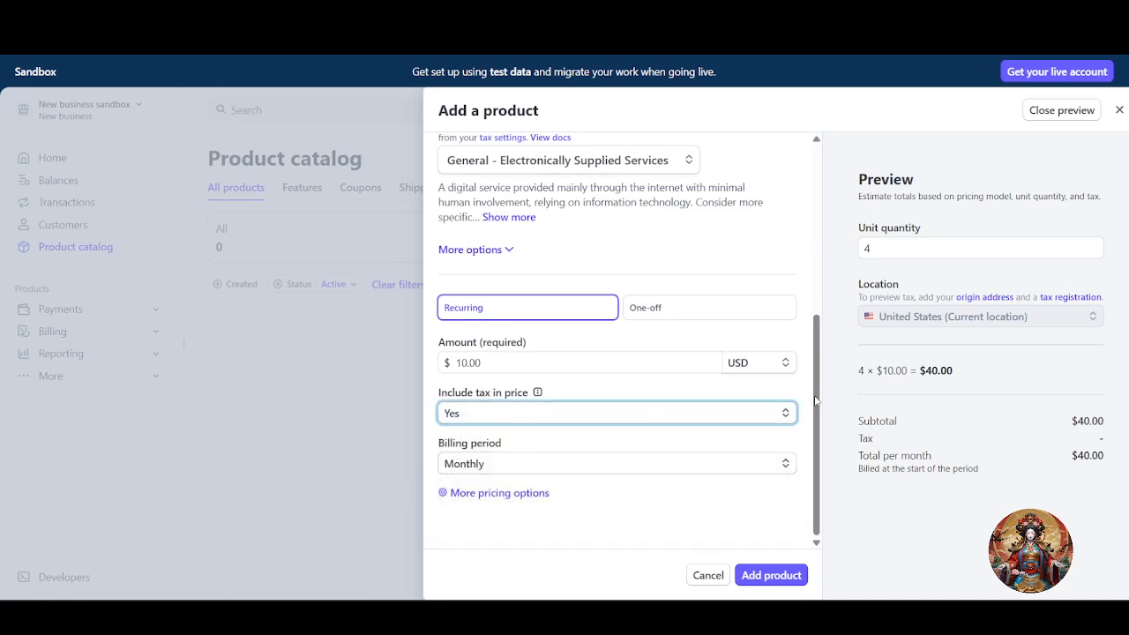
click(1007, 321)
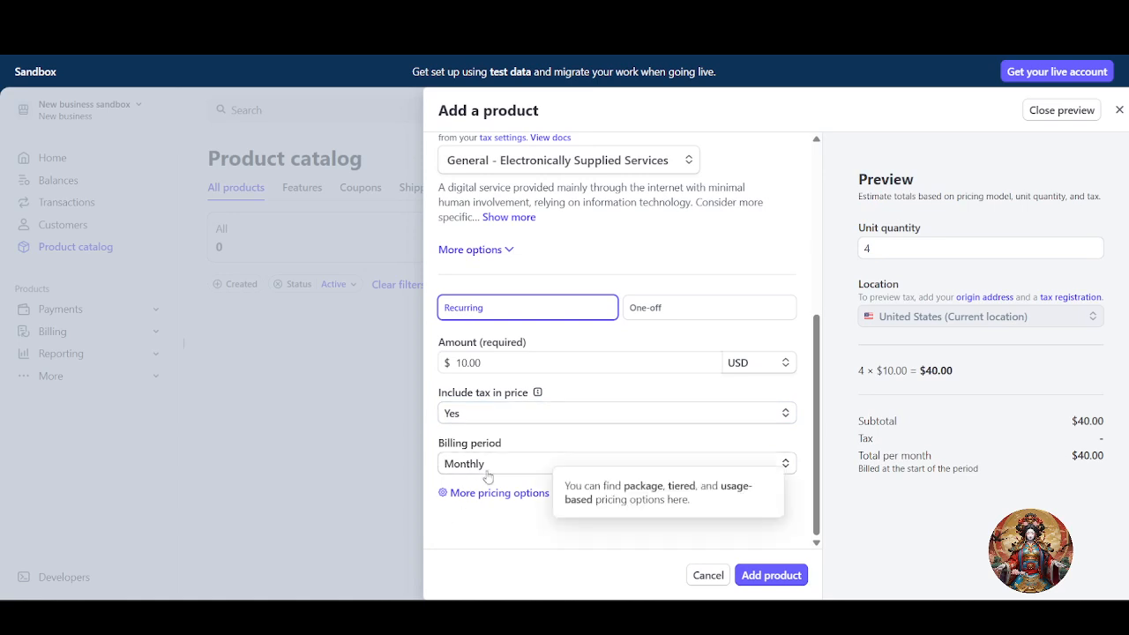
- Switch the product's pricing type to One-off and add the product to the catalog
click(720, 315)
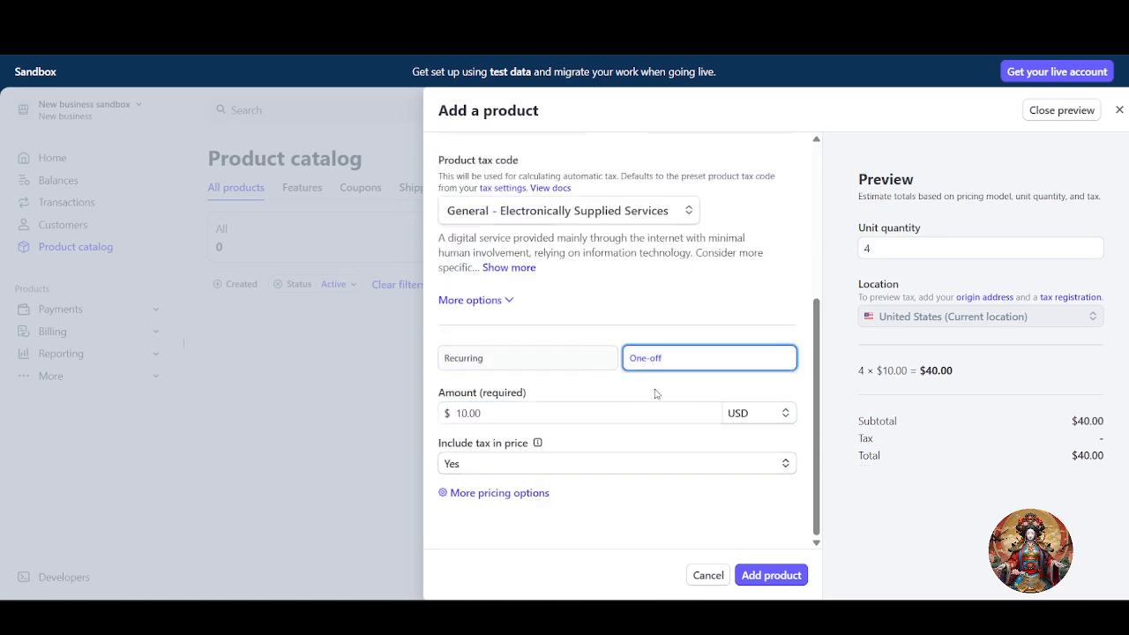
click(768, 575)
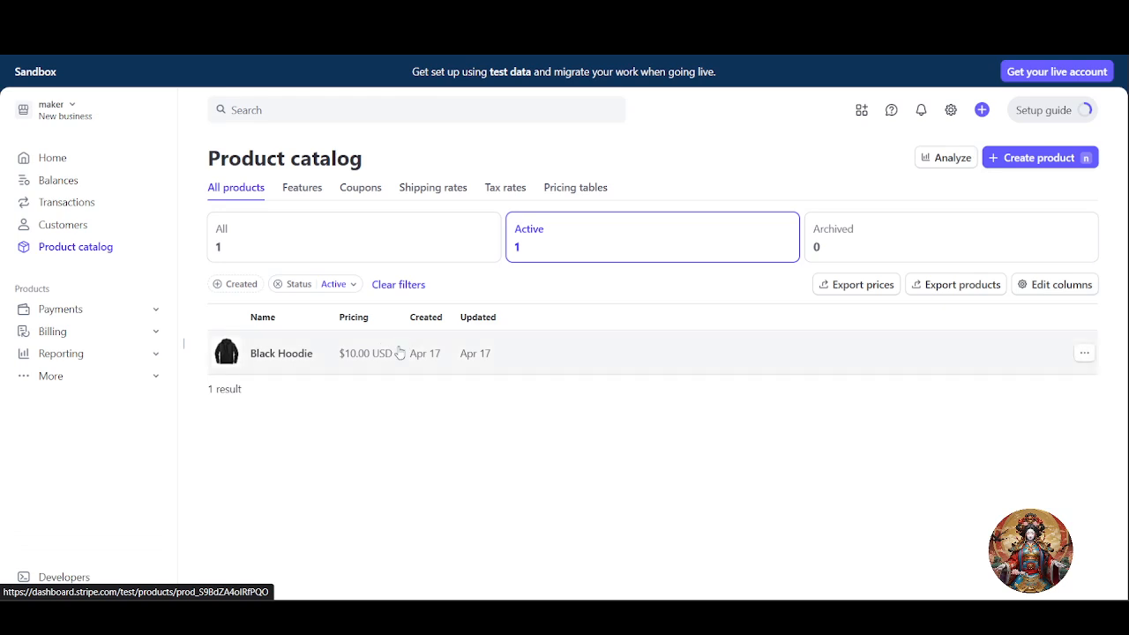
- Open the Black Hoodie product and review its pricing, cross-sells, features, logs and details
click(297, 370)
scroll(439, 335, down, 2)
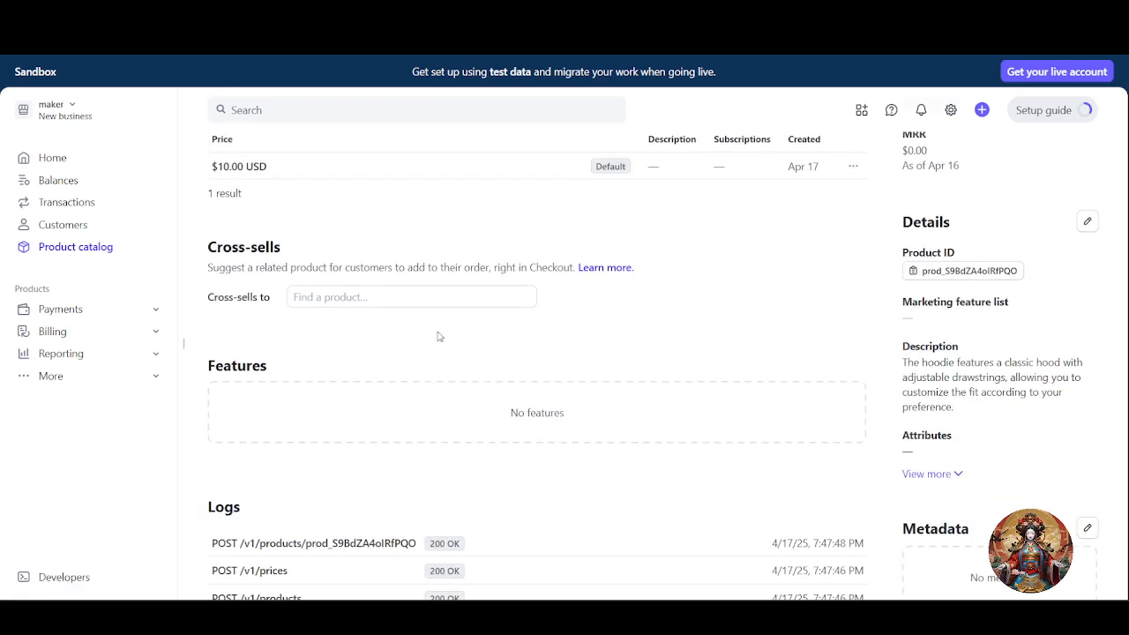
scroll(597, 350, up, 1)
scroll(598, 349, up, 2)
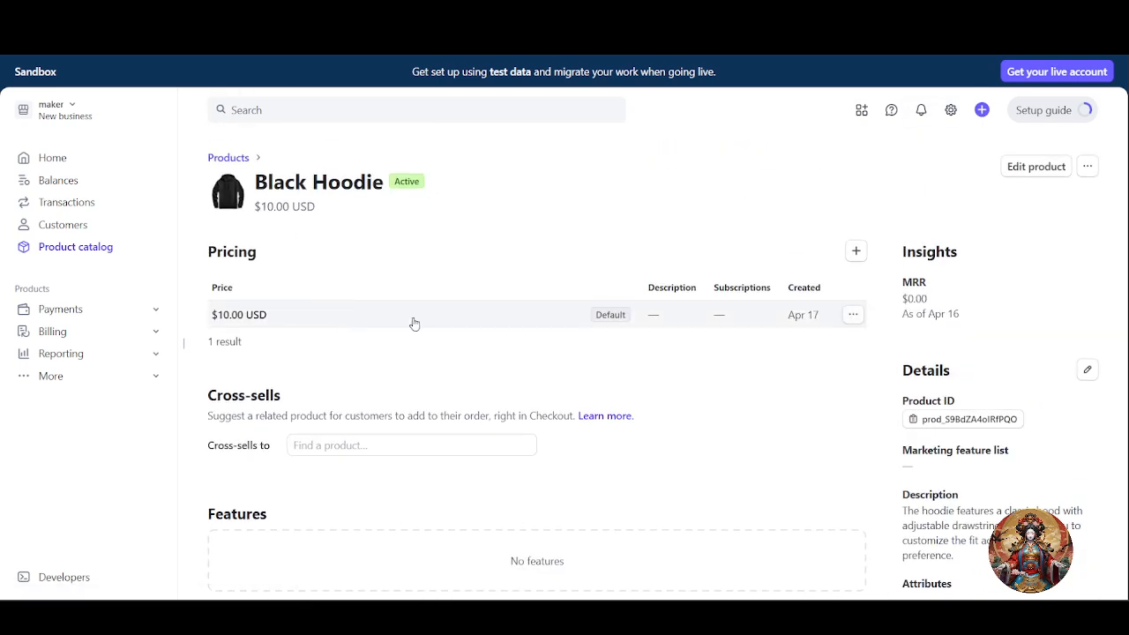
scroll(559, 378, down, 3)
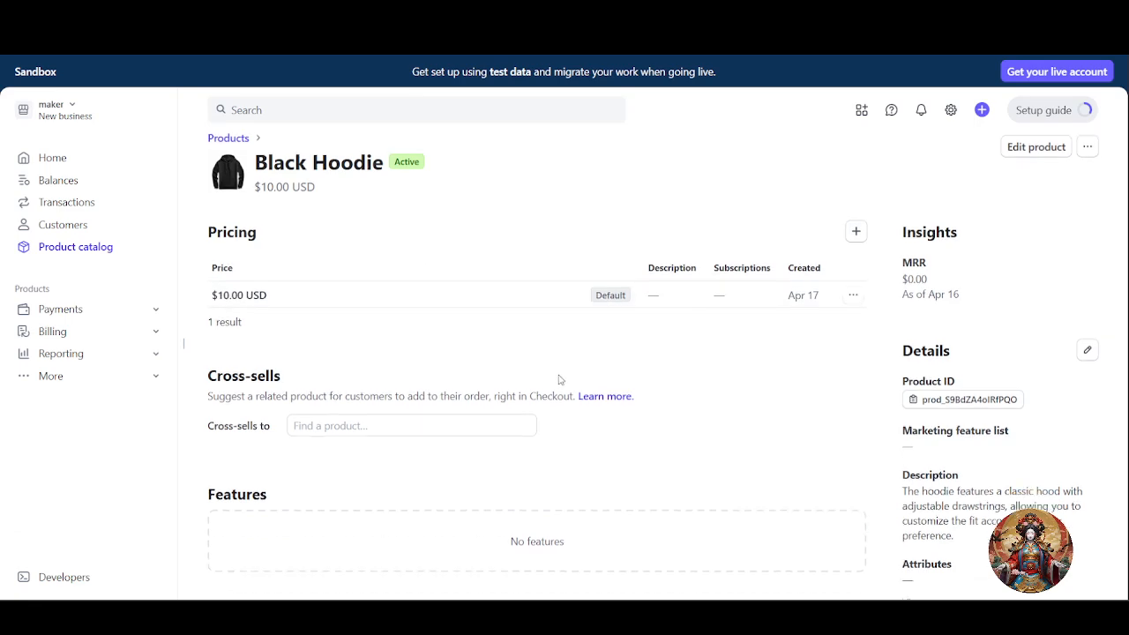
scroll(537, 396, down, 1)
scroll(547, 396, up, 4)
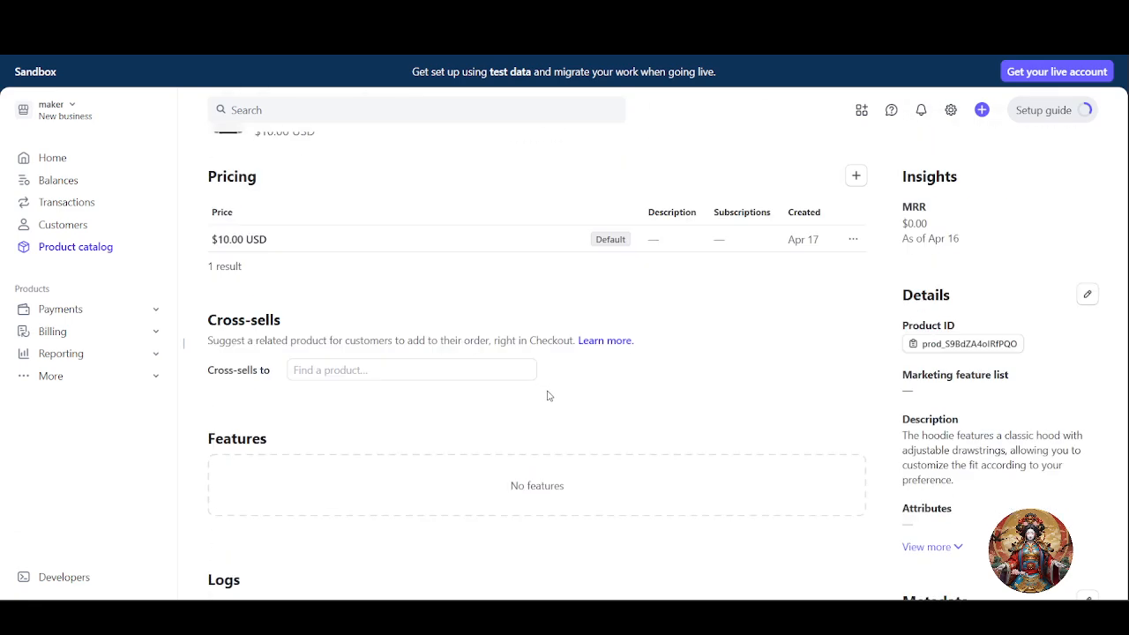
scroll(1045, 353, down, 4)
scroll(1035, 375, up, 2)
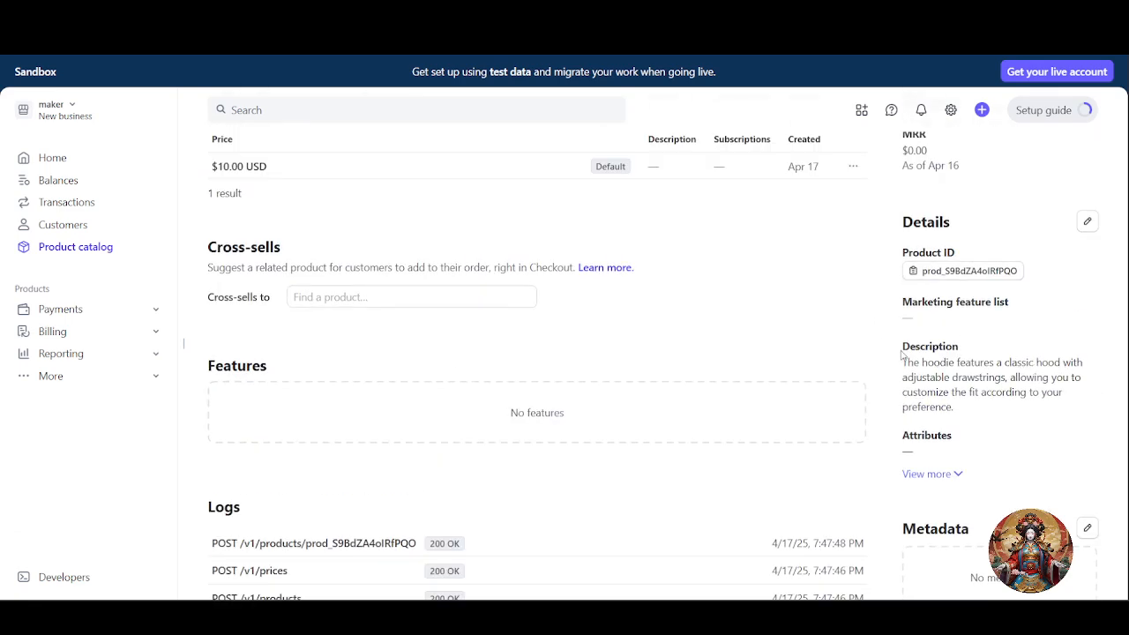
drag(902, 353, 1029, 362)
drag(922, 221, 975, 258)
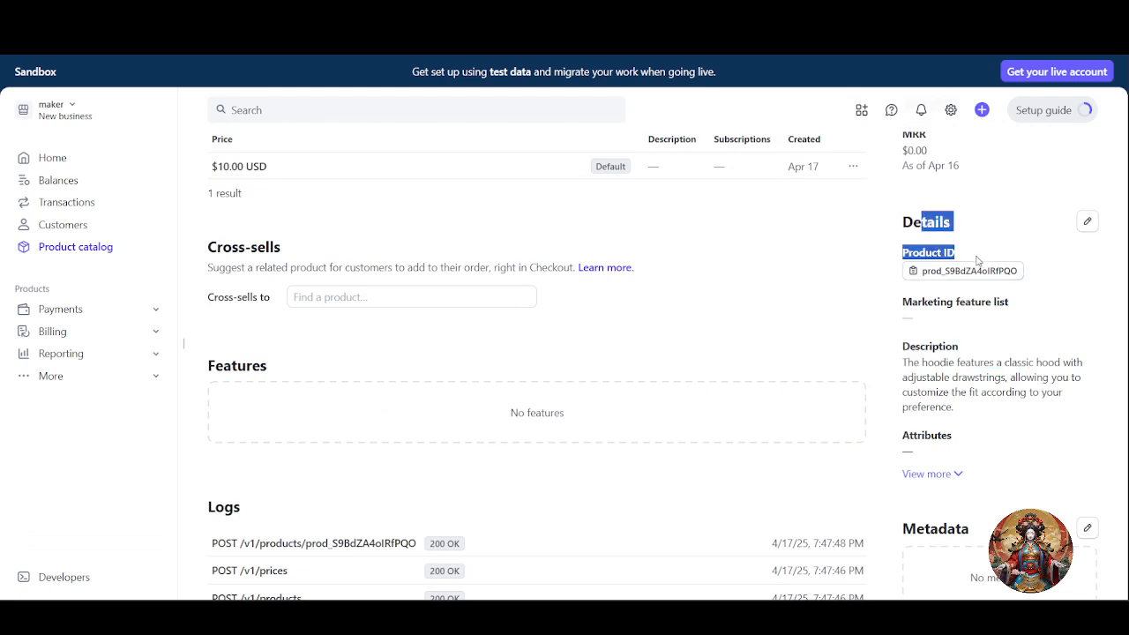
scroll(978, 261, up, 2)
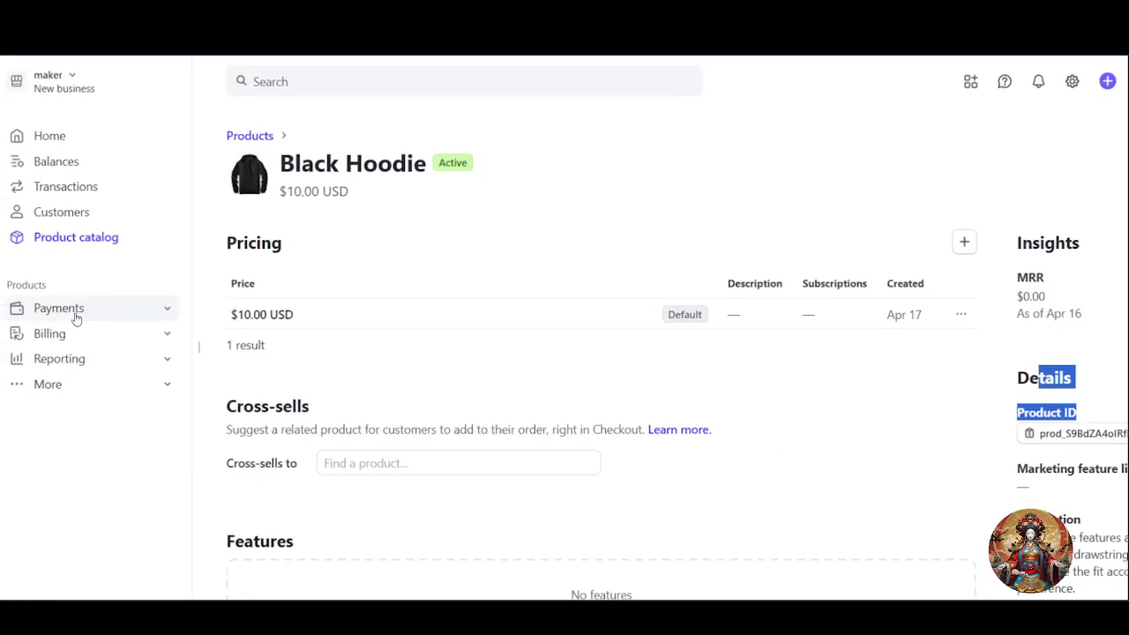
- Open the Payment Links page for creating a checkout link
click(76, 319)
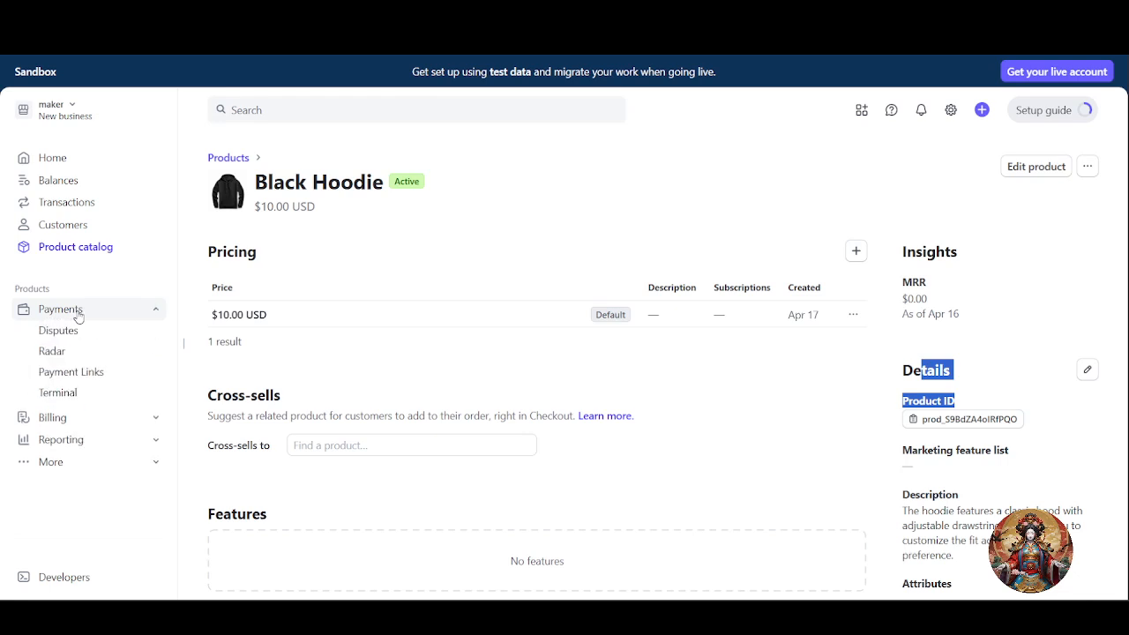
click(68, 374)
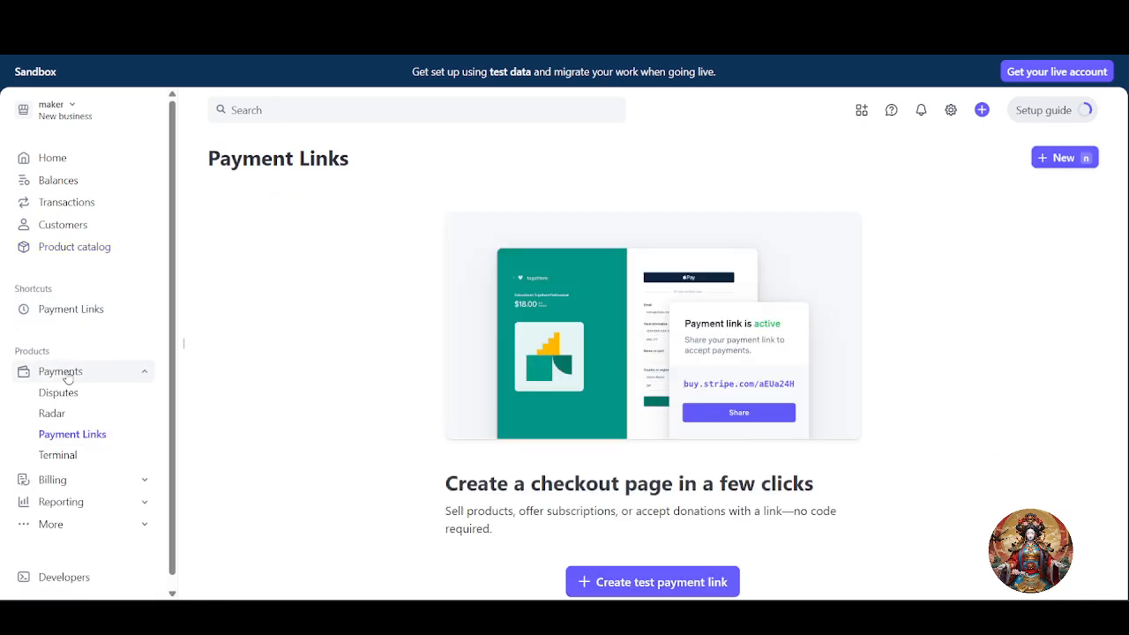
scroll(697, 368, down, 1)
scroll(751, 375, up, 1)
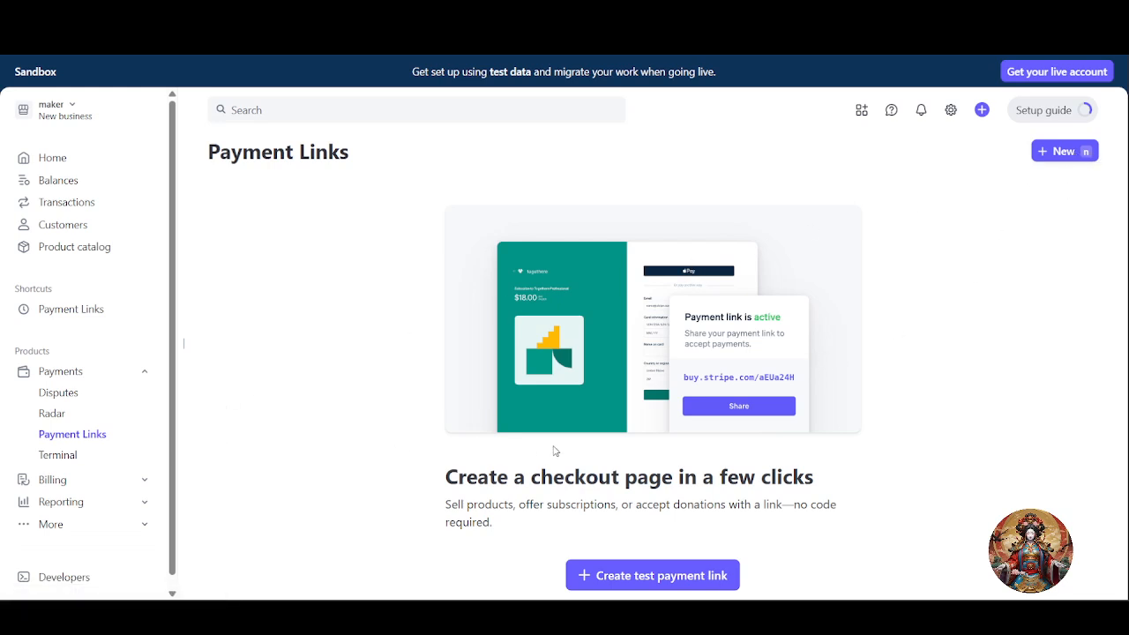
- Start a new payment link and add the Black Hoodie product at $10.00 USD to it
scroll(554, 451, down, 1)
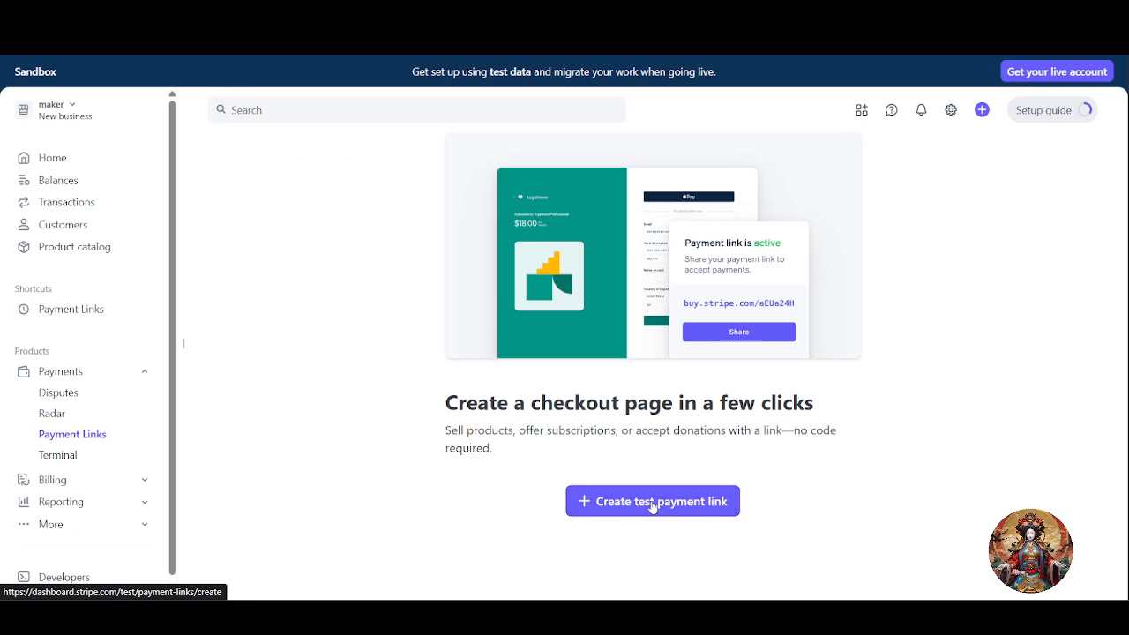
scroll(676, 502, up, 1)
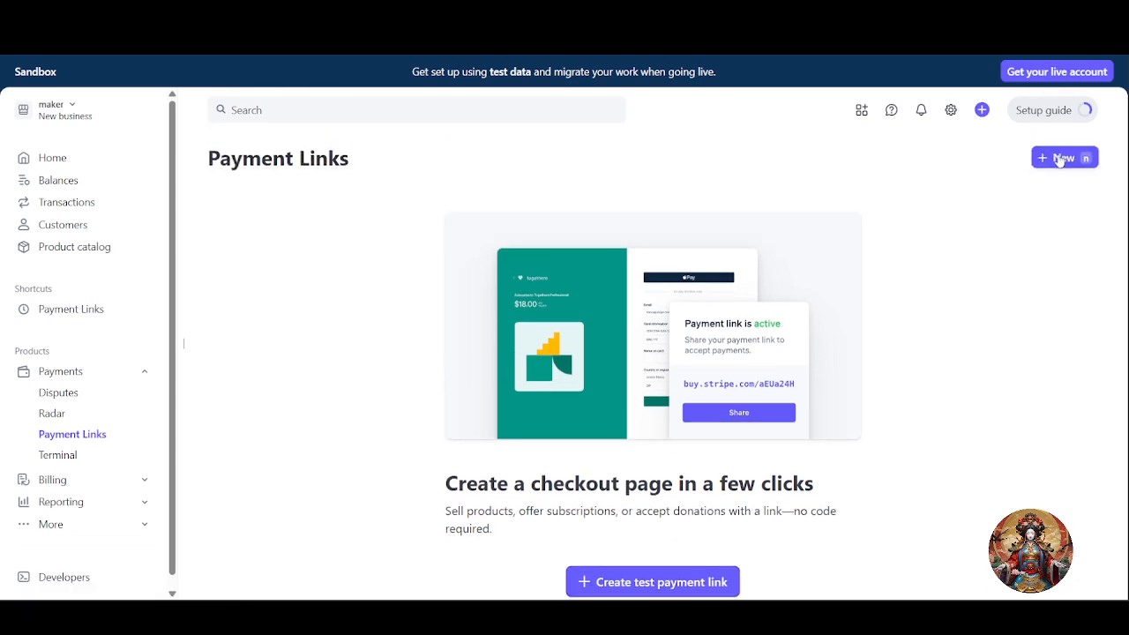
click(1062, 160)
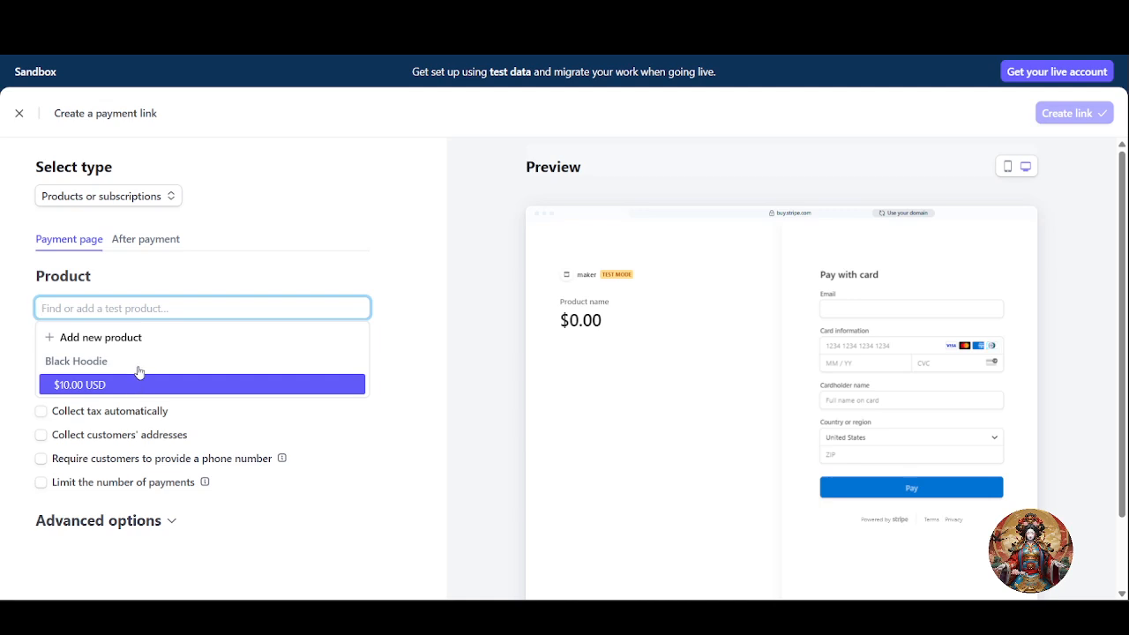
click(140, 379)
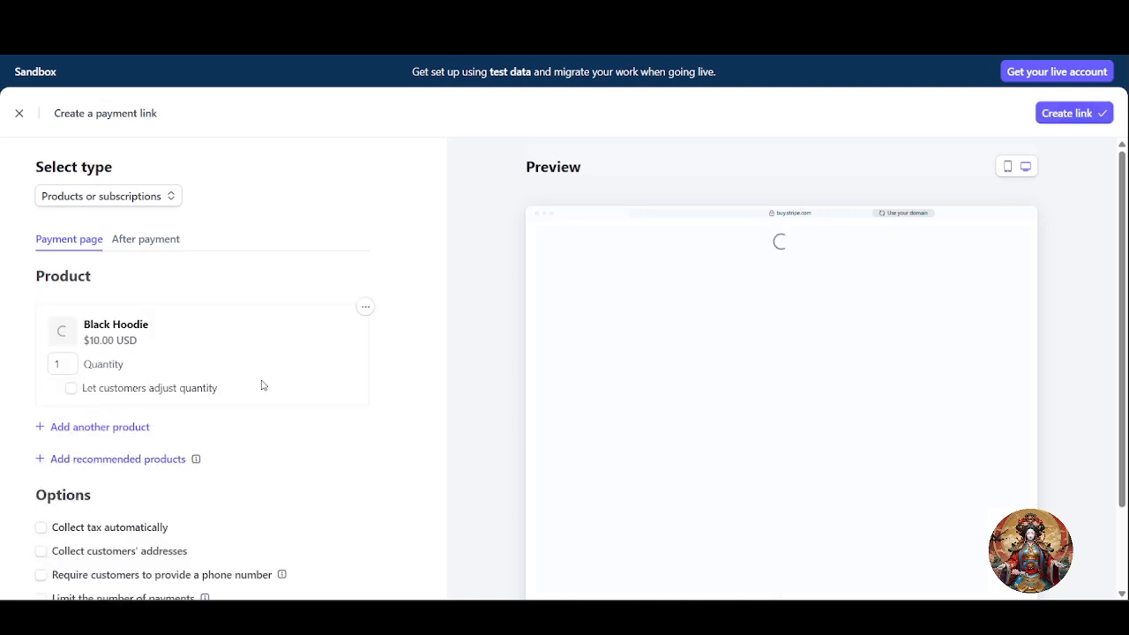
- Let customers adjust the Black Hoodie's quantity on the payment link, keeping the limits between 0 and 99
scroll(265, 384, down, 1)
scroll(267, 384, down, 1)
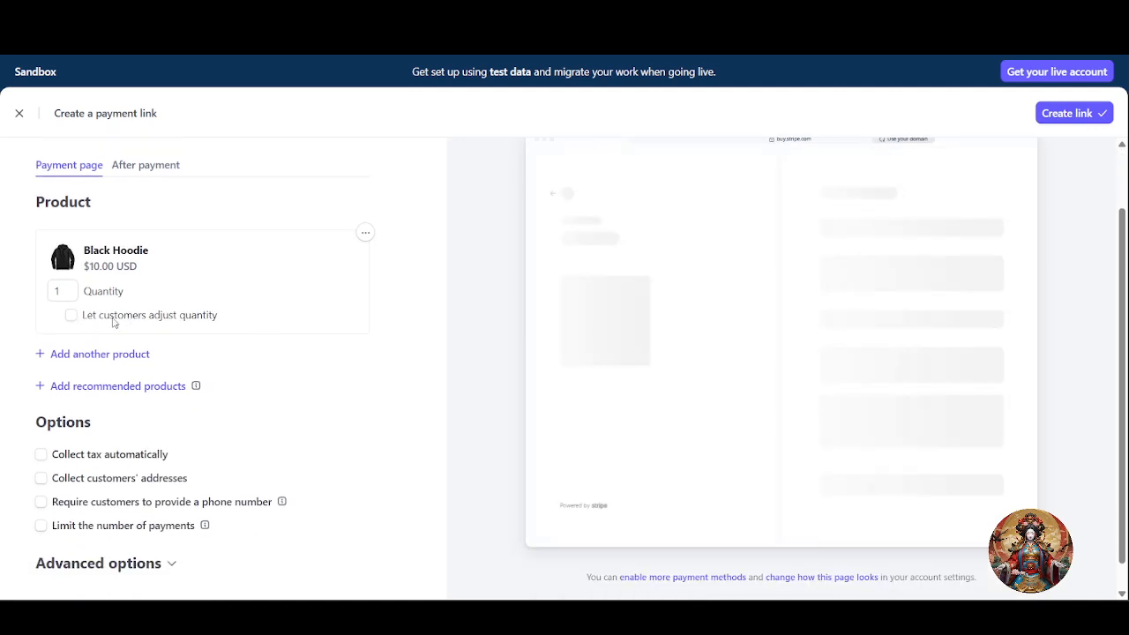
drag(265, 318, 97, 328)
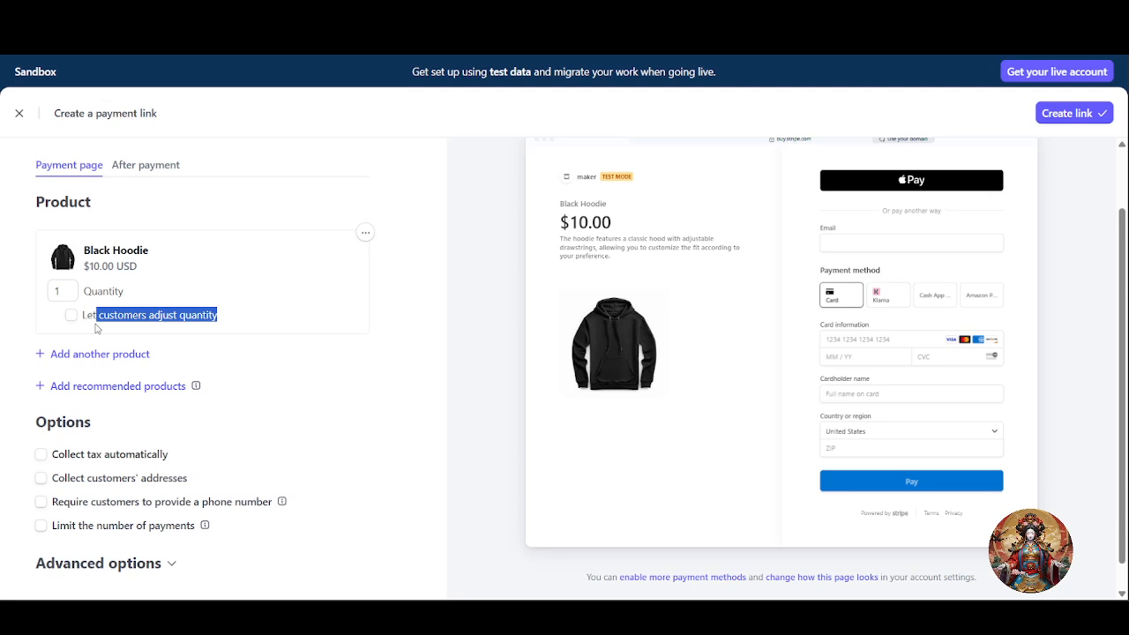
click(70, 316)
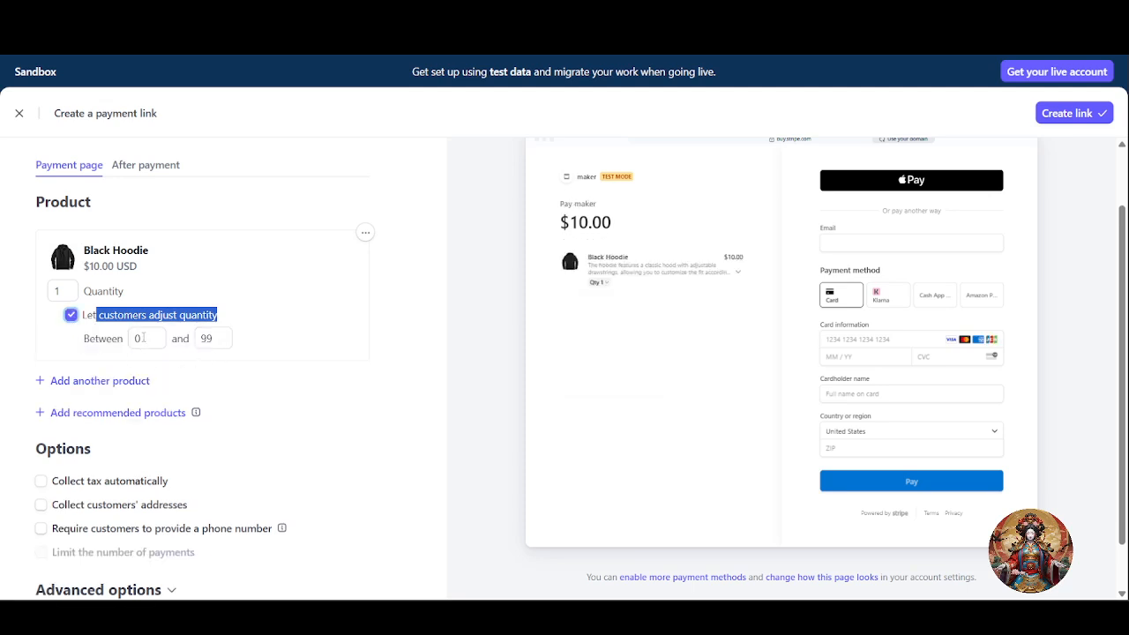
click(320, 344)
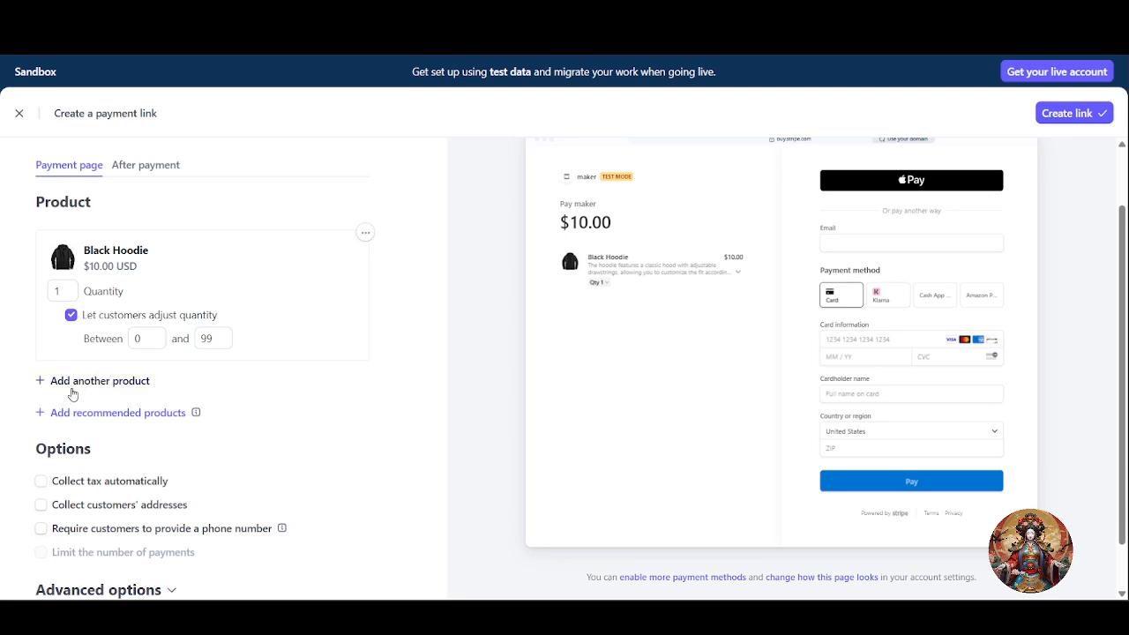
- Review the recommended products and tax collection options, leaving them off, and create the payment link
scroll(91, 441, down, 1)
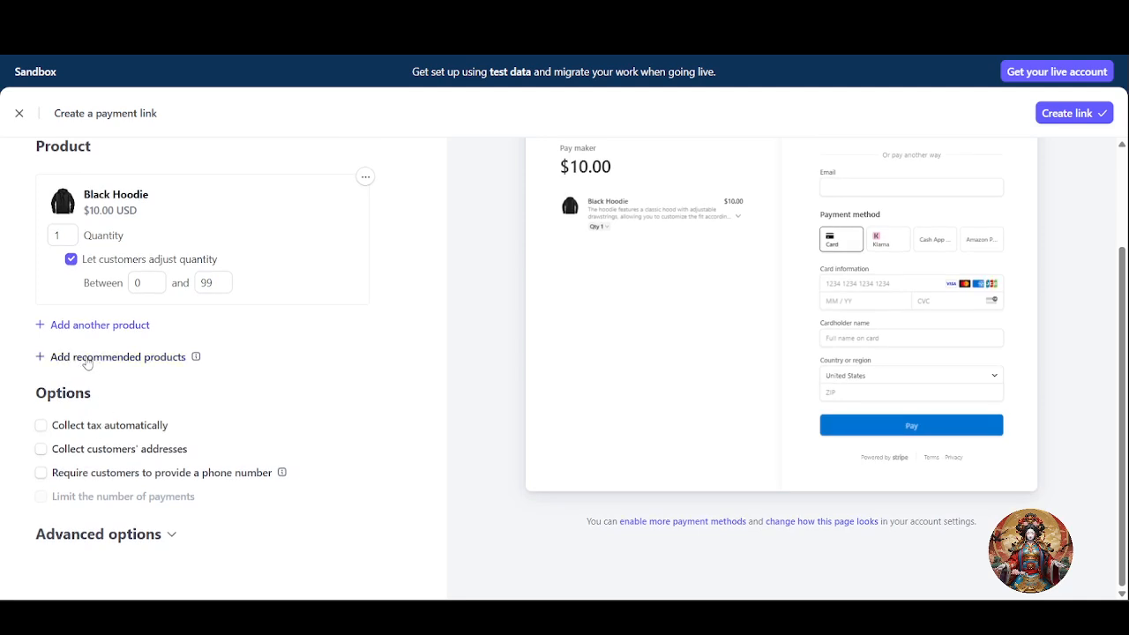
mouse_move(196, 360)
drag(59, 423, 166, 424)
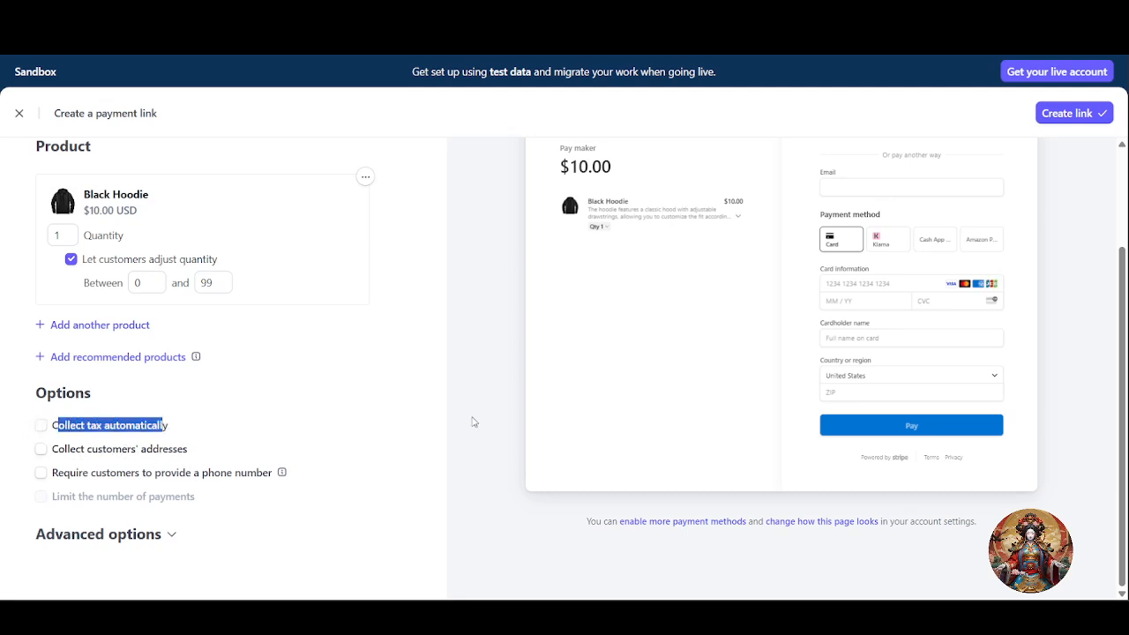
scroll(417, 419, up, 2)
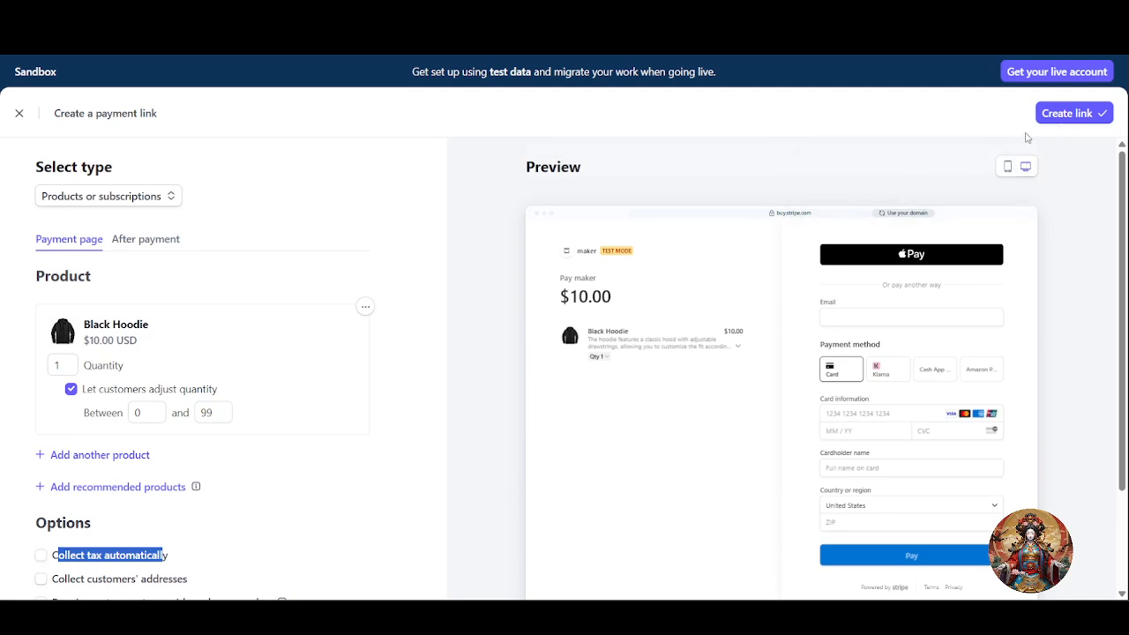
click(1068, 116)
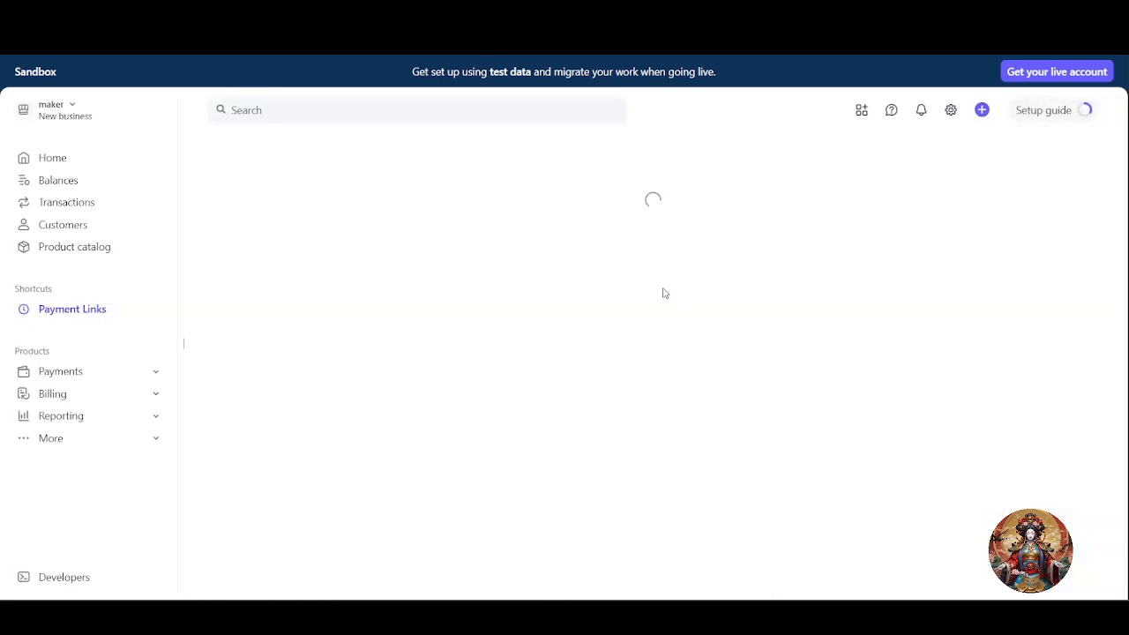
- Open the payment link's buy button settings, choose the Button layout and copy the embed code
scroll(623, 329, down, 3)
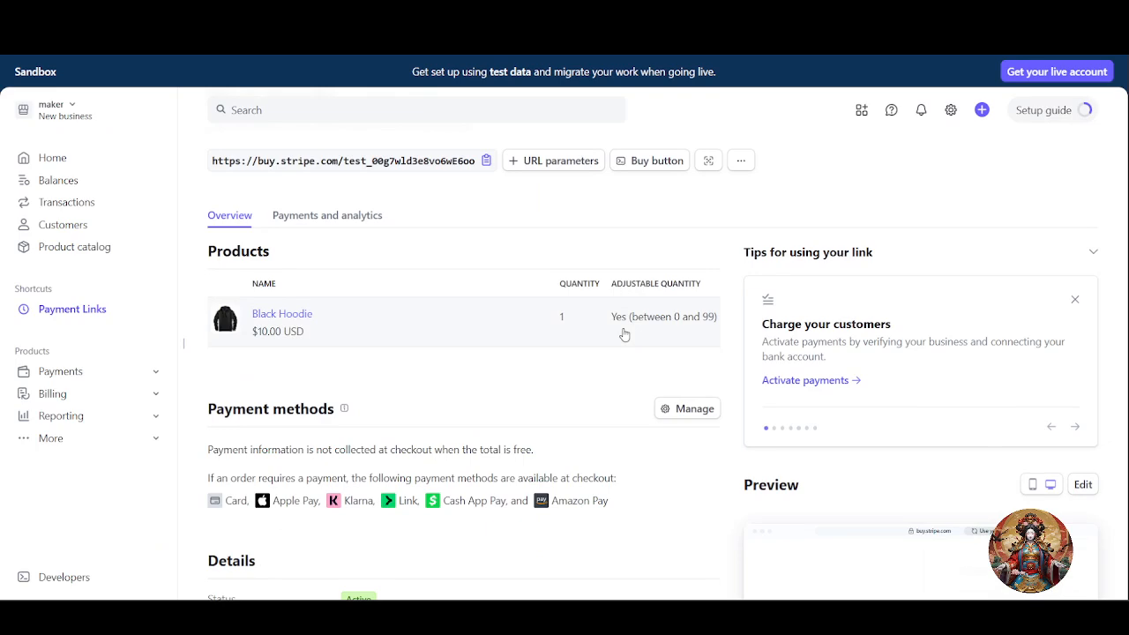
scroll(624, 333, up, 3)
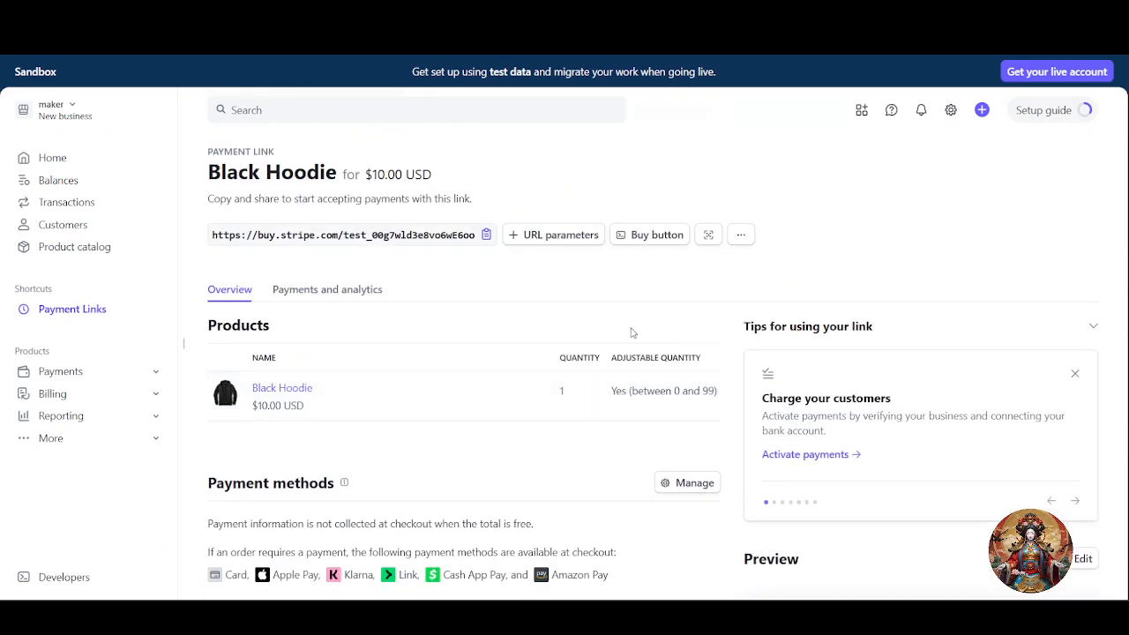
click(655, 240)
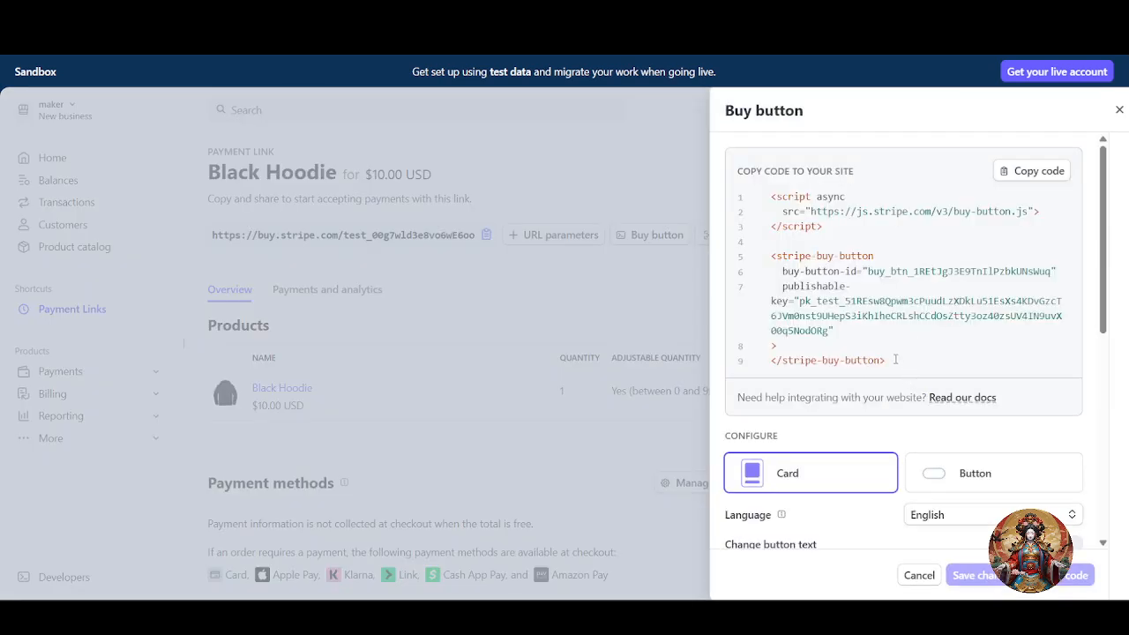
scroll(895, 360, down, 2)
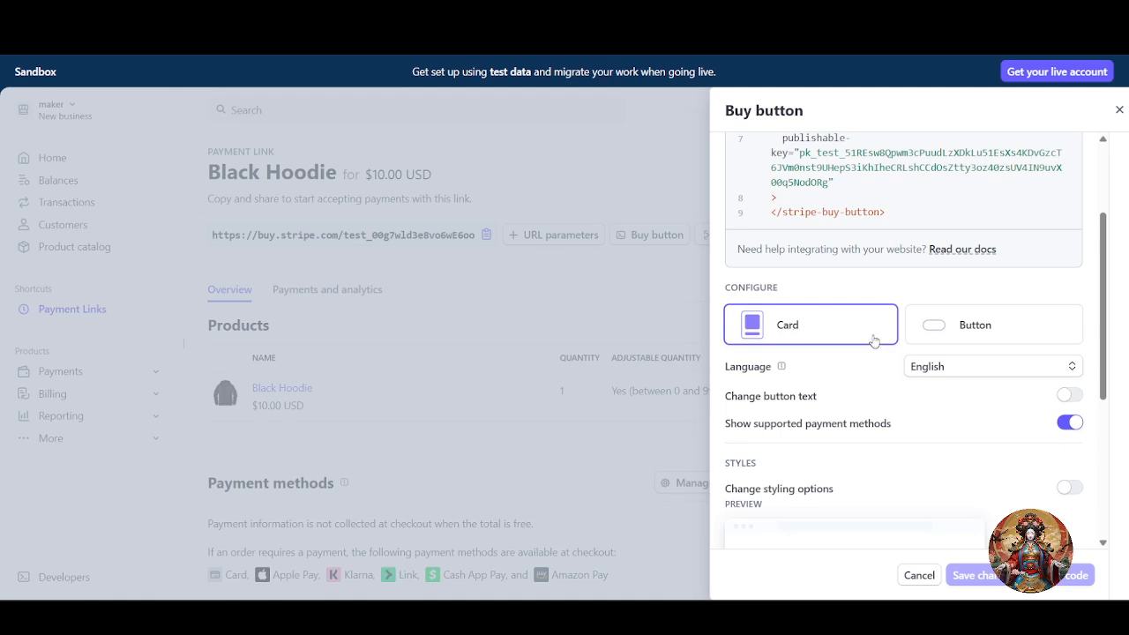
click(949, 338)
scroll(945, 335, down, 1)
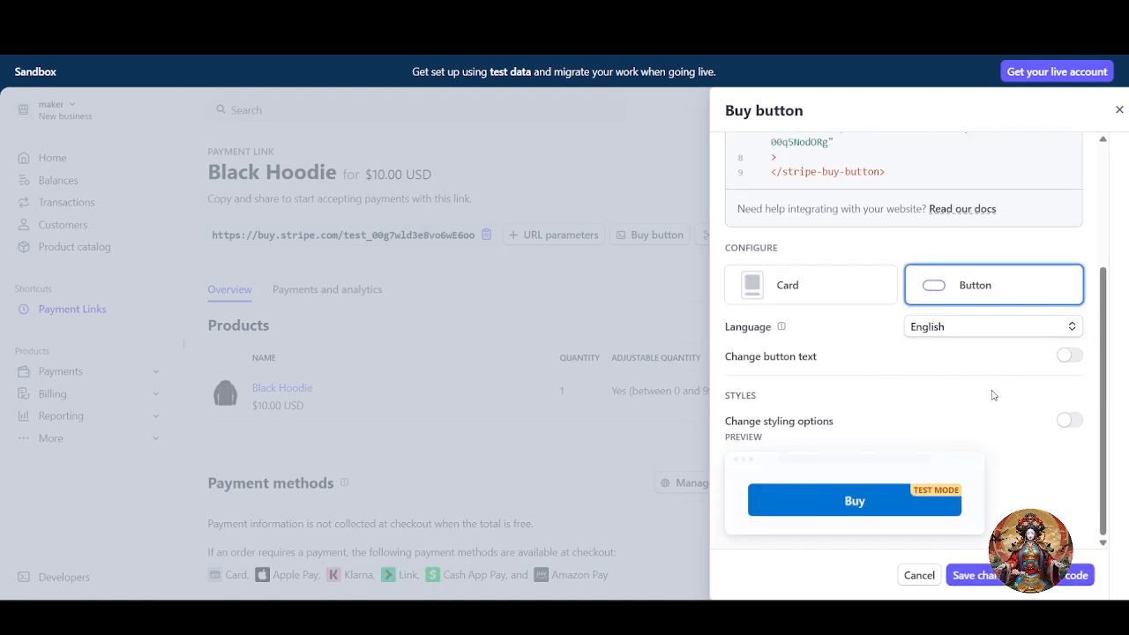
scroll(1001, 398, up, 2)
scroll(992, 371, down, 2)
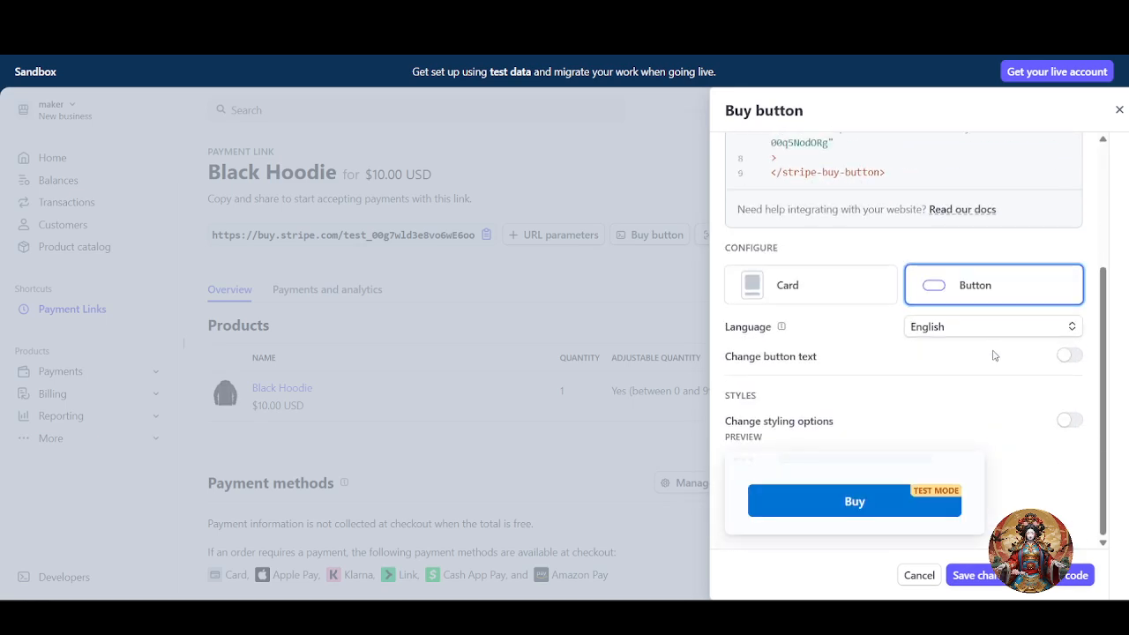
scroll(991, 353, up, 2)
click(1034, 179)
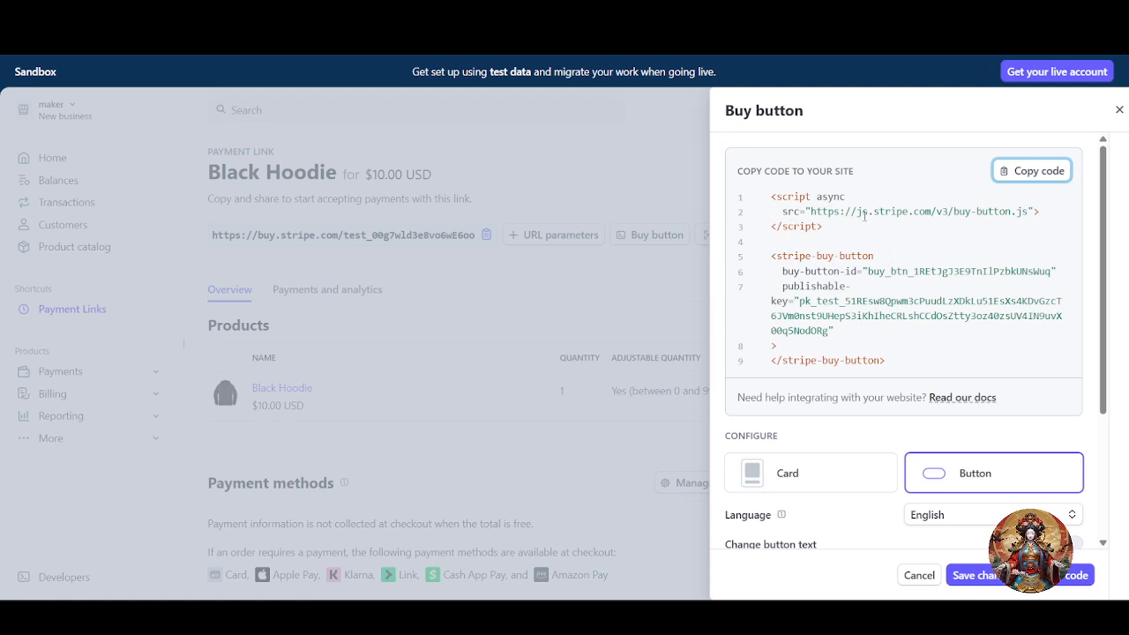
- Switch the buy button to the Card layout and examine its preview
scroll(776, 282, down, 3)
click(816, 291)
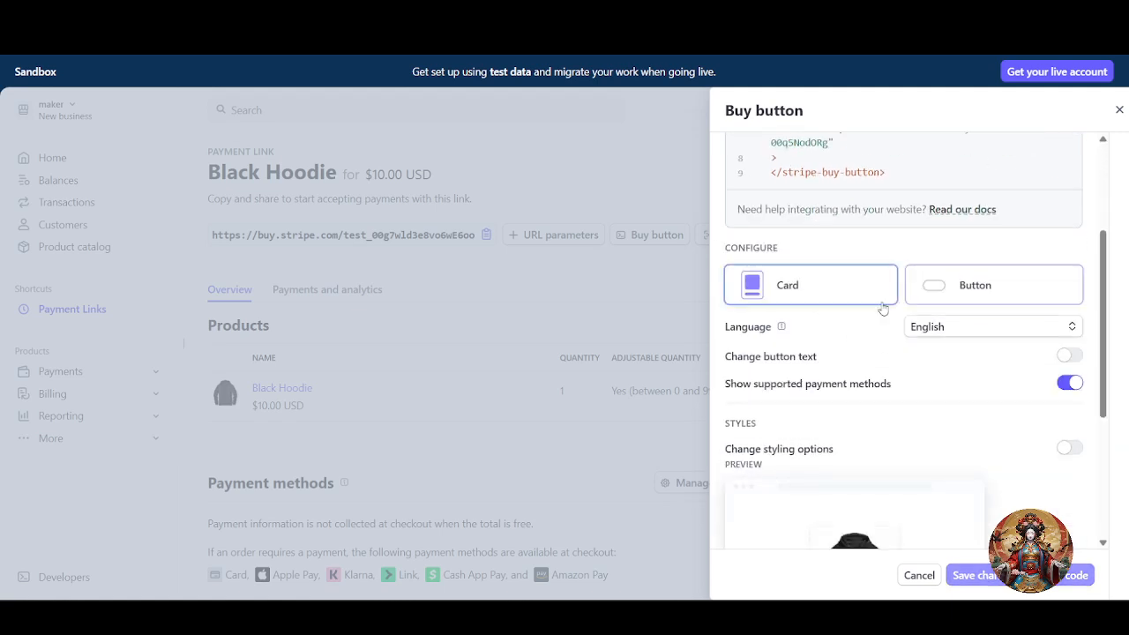
scroll(855, 370, down, 4)
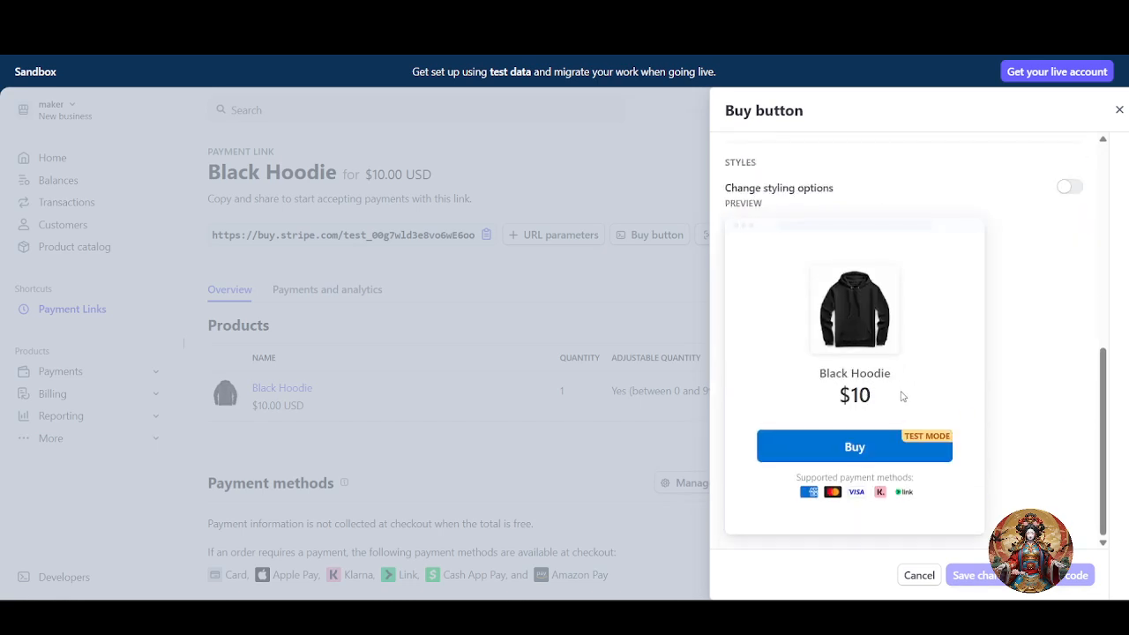
scroll(902, 396, up, 1)
scroll(902, 392, down, 1)
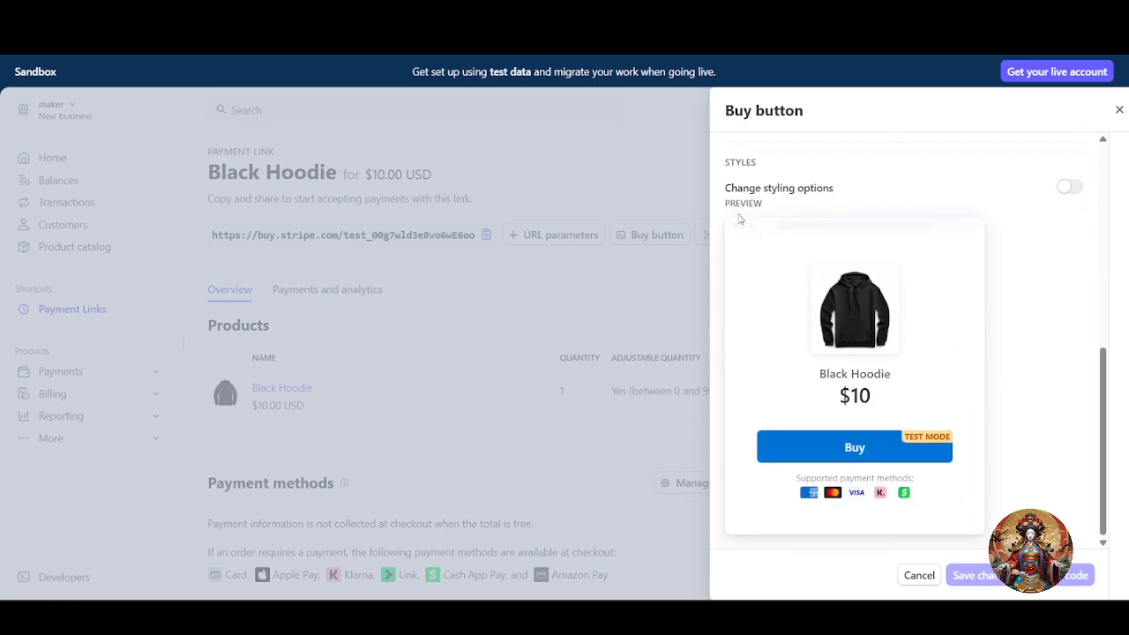
drag(722, 204, 808, 305)
scroll(983, 397, up, 10)
- Set the buy button back to the Button layout, then save the changes and copy its code
click(975, 475)
scroll(891, 477, down, 2)
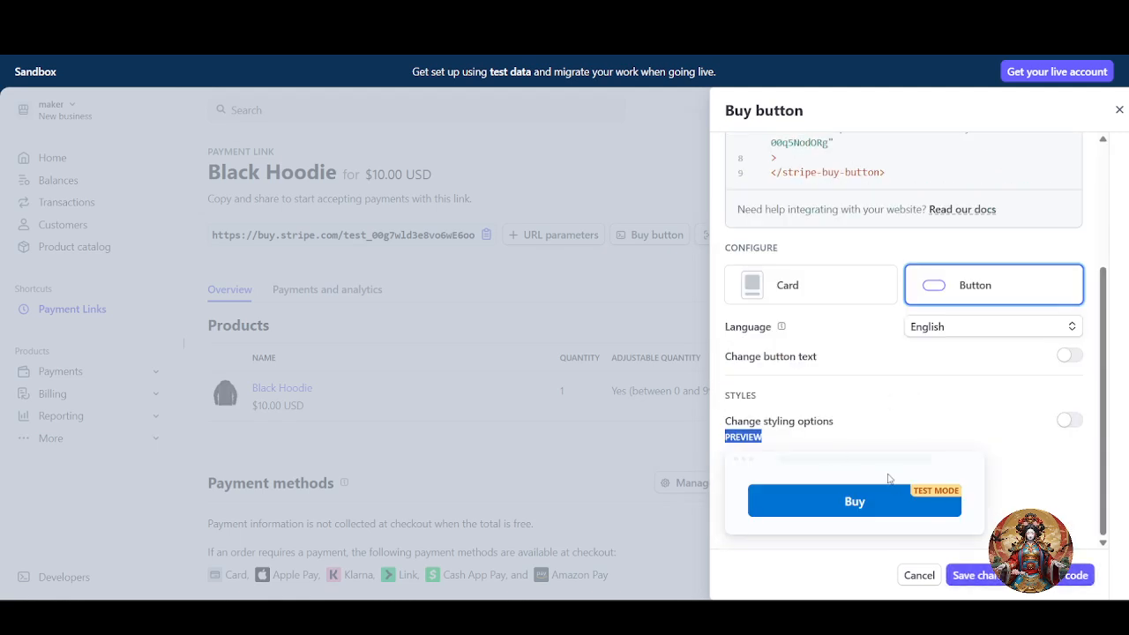
click(889, 436)
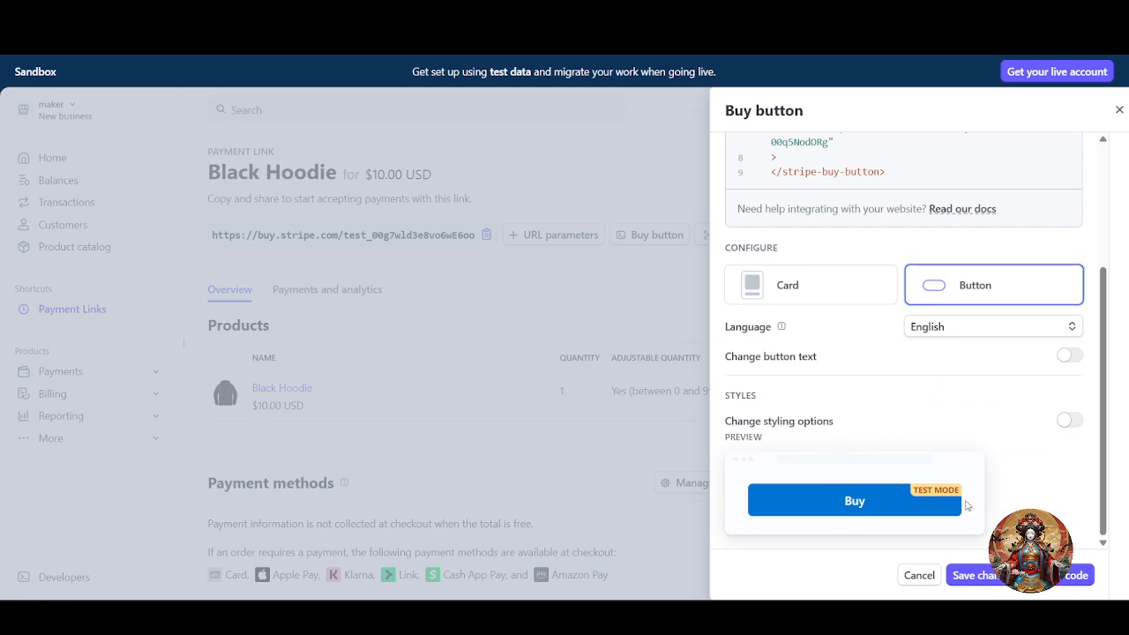
click(970, 575)
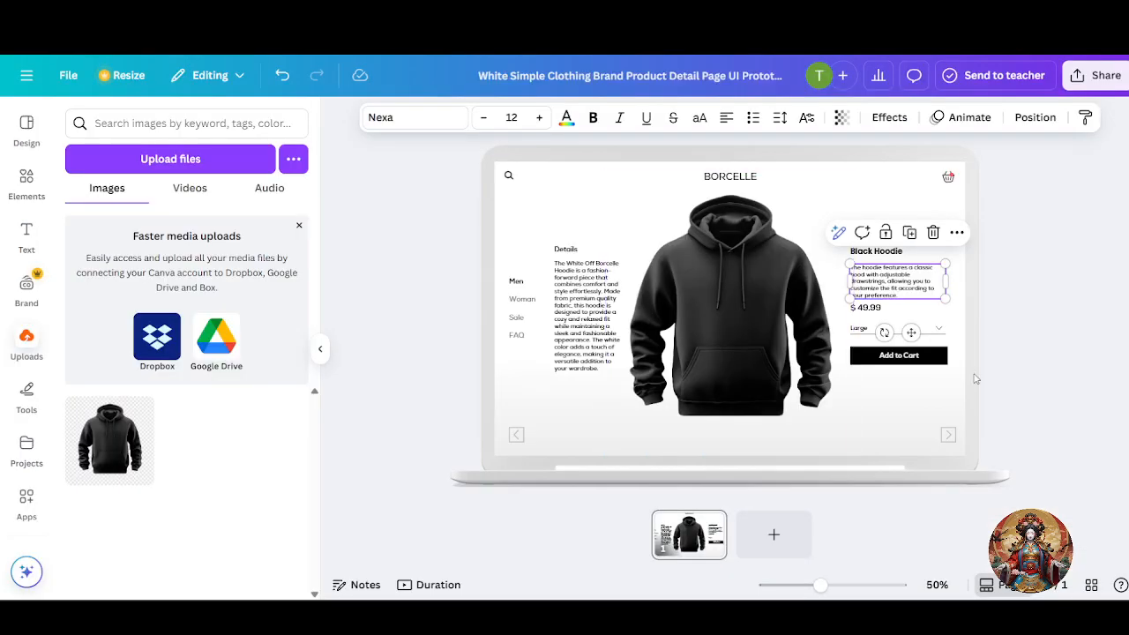
- In the Canva design, select the Add to Cart button and search the graphics and photo elements for "button"
click(904, 356)
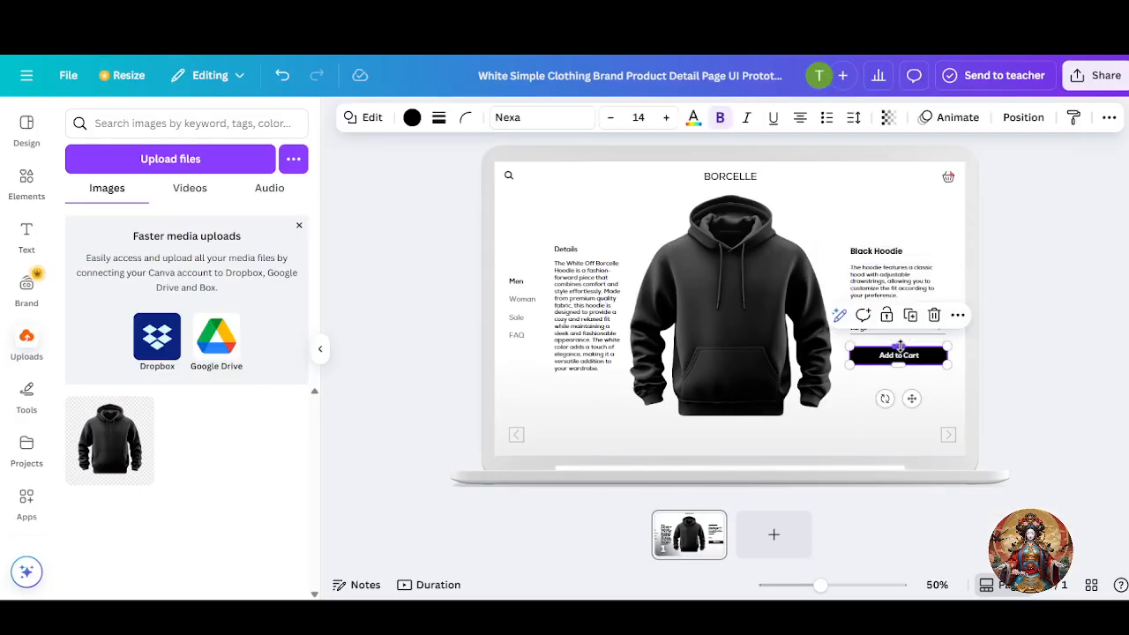
click(1014, 392)
click(927, 359)
click(27, 180)
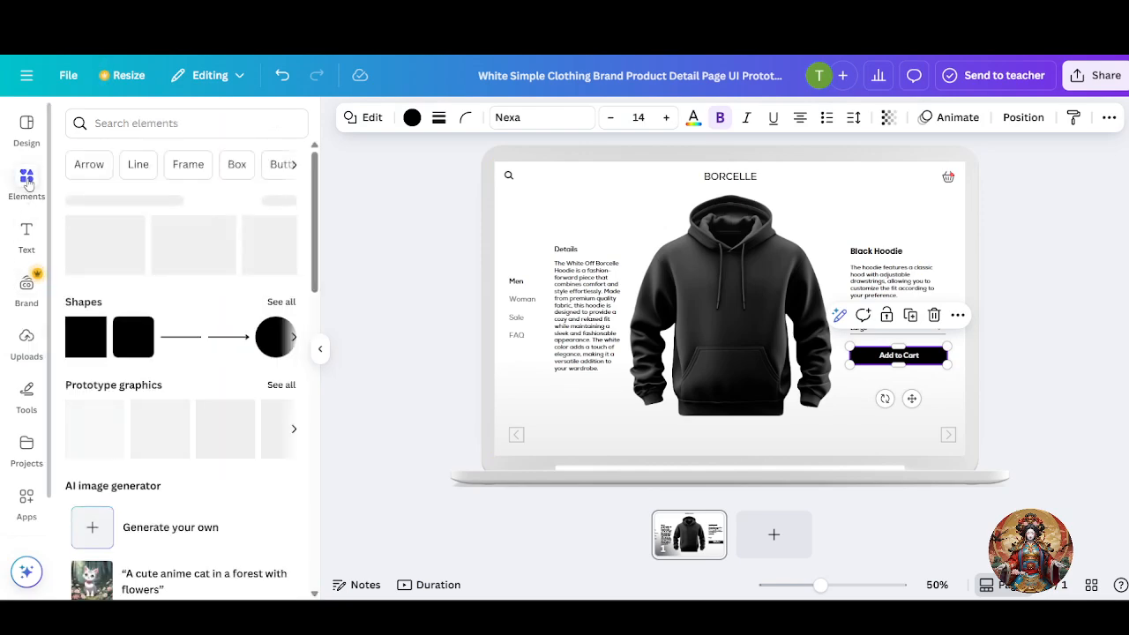
click(113, 125)
text(b)
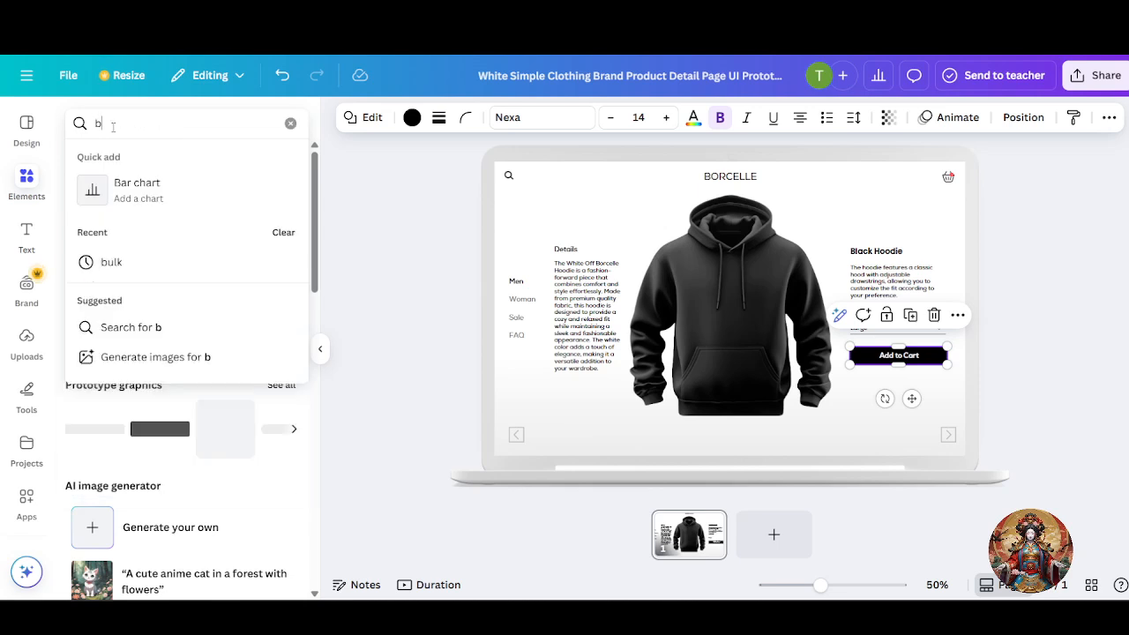
text(utton)
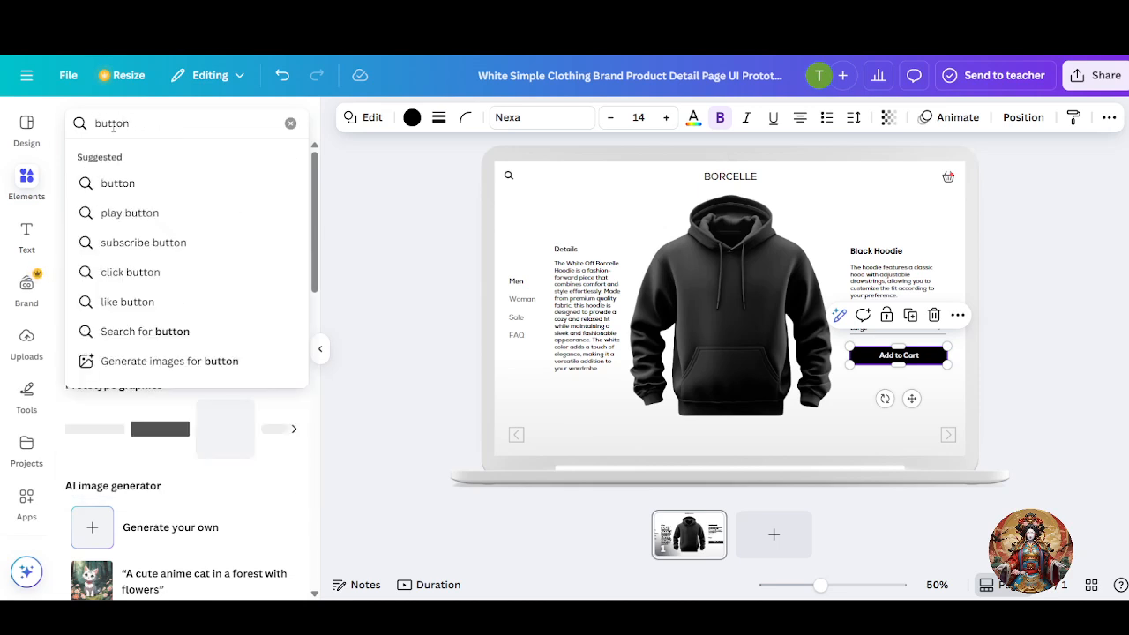
key(Return)
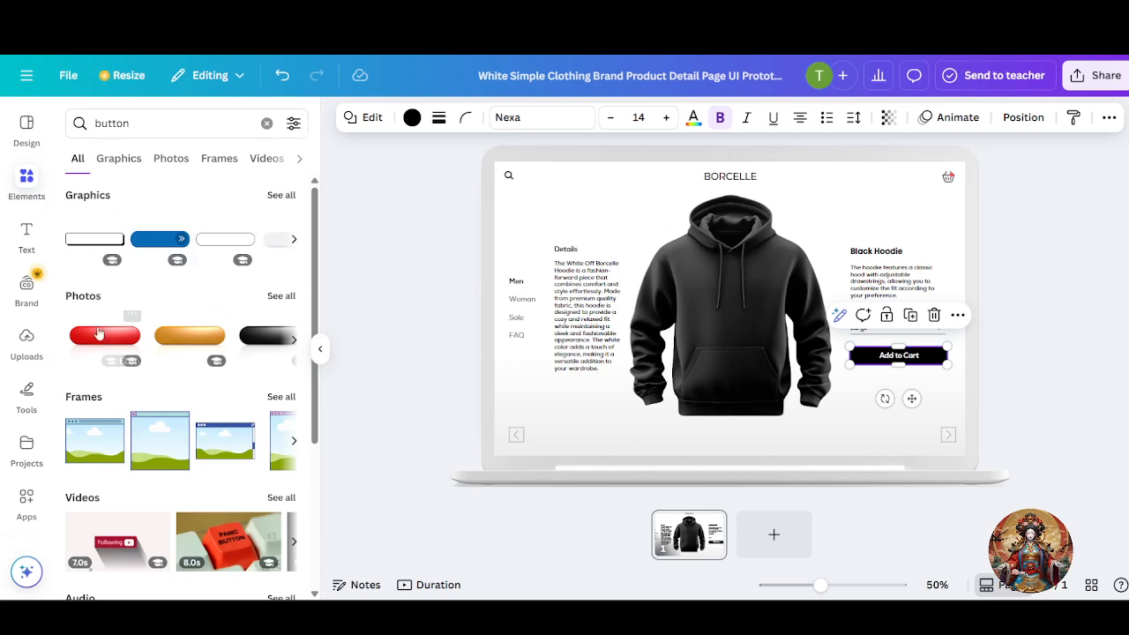
click(119, 170)
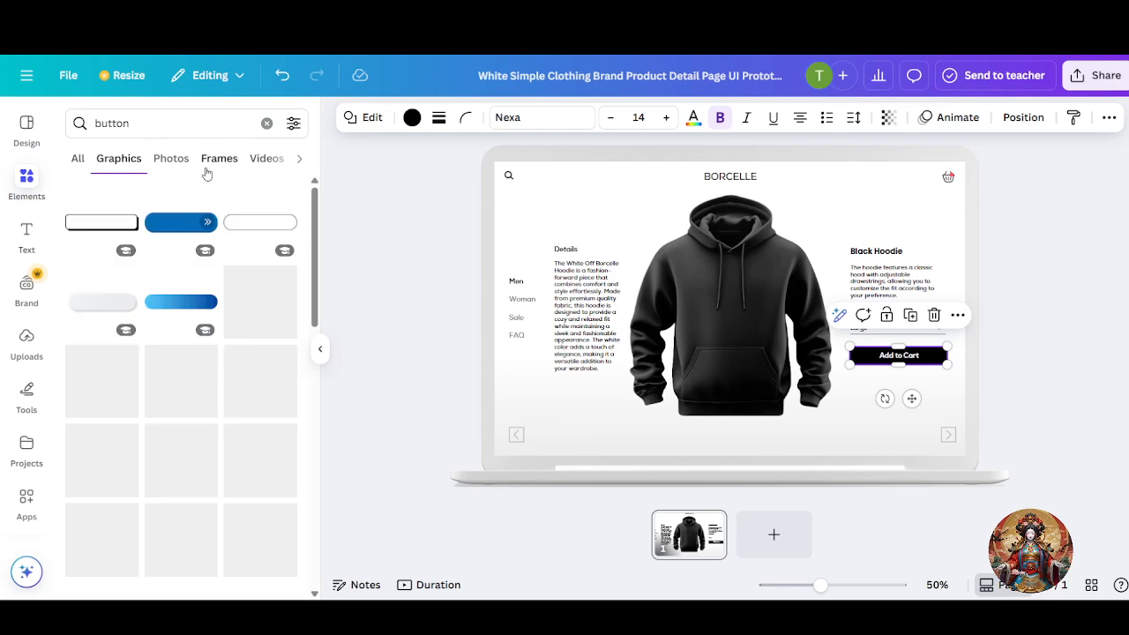
click(159, 163)
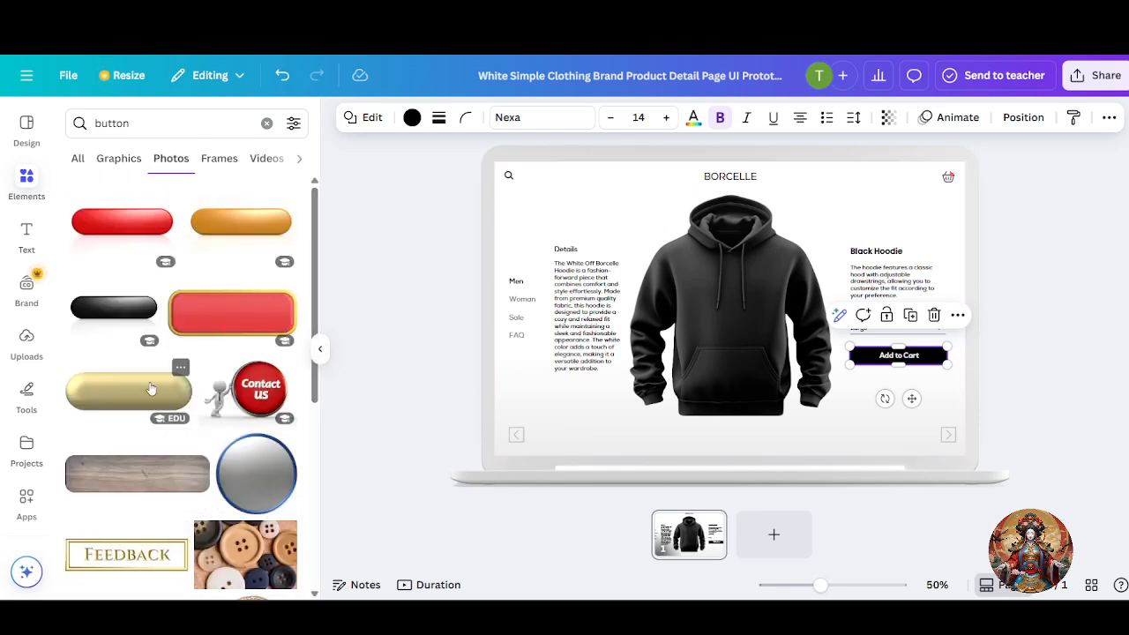
scroll(171, 453, down, 3)
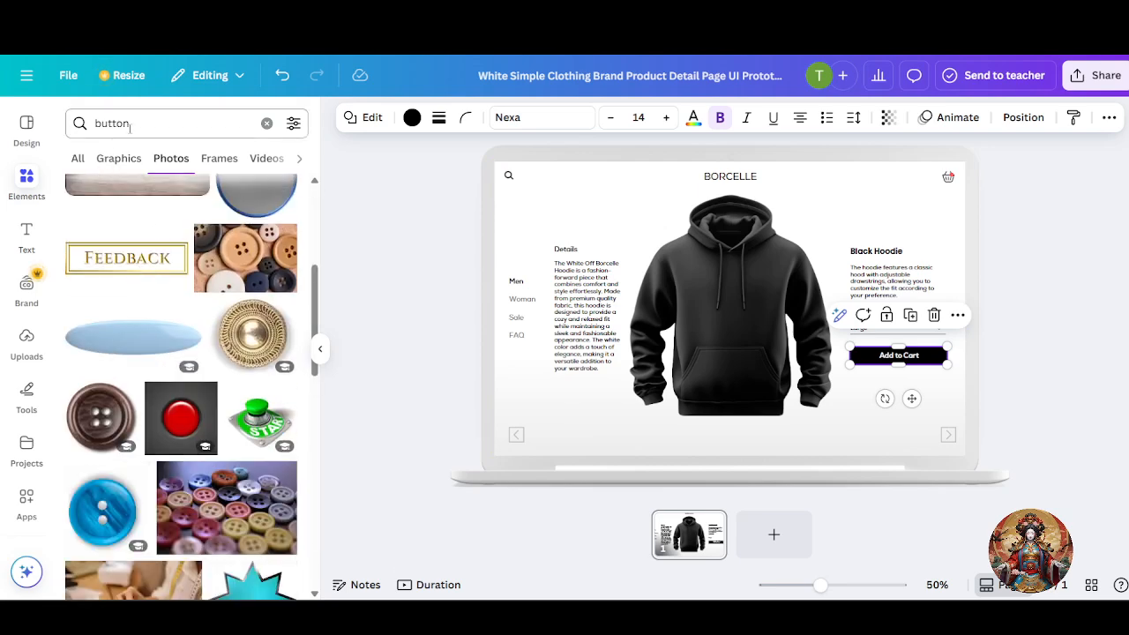
- Change the element search to "buy button" and run it
double_click(130, 124)
text(buy but)
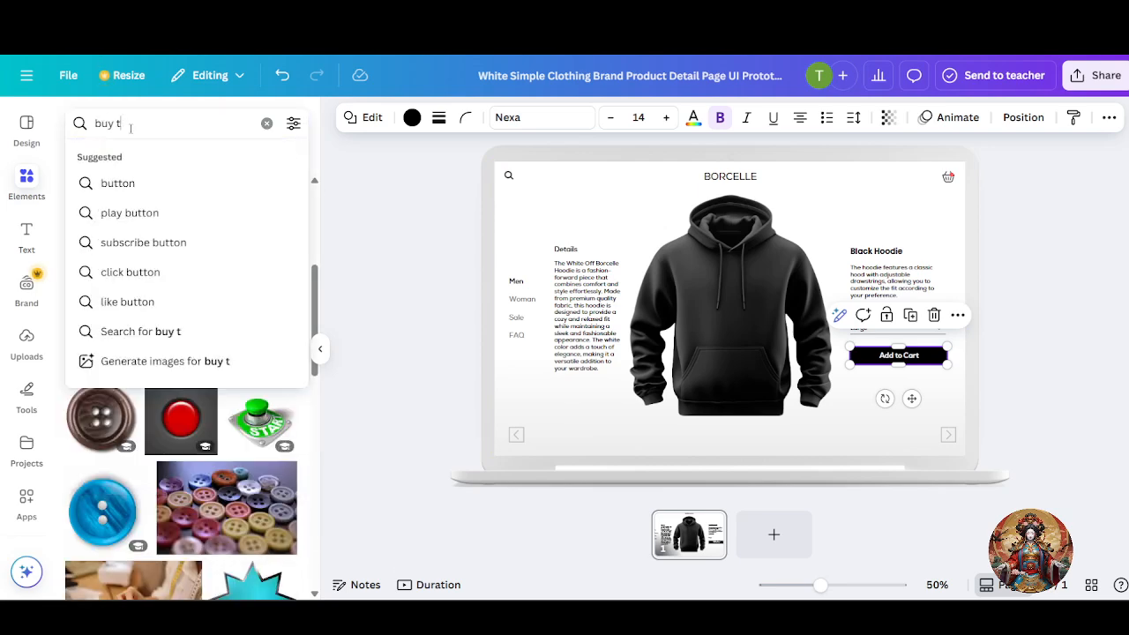
key(BackSpace)
text(button)
key(BackSpace)
text(n)
key(Return)
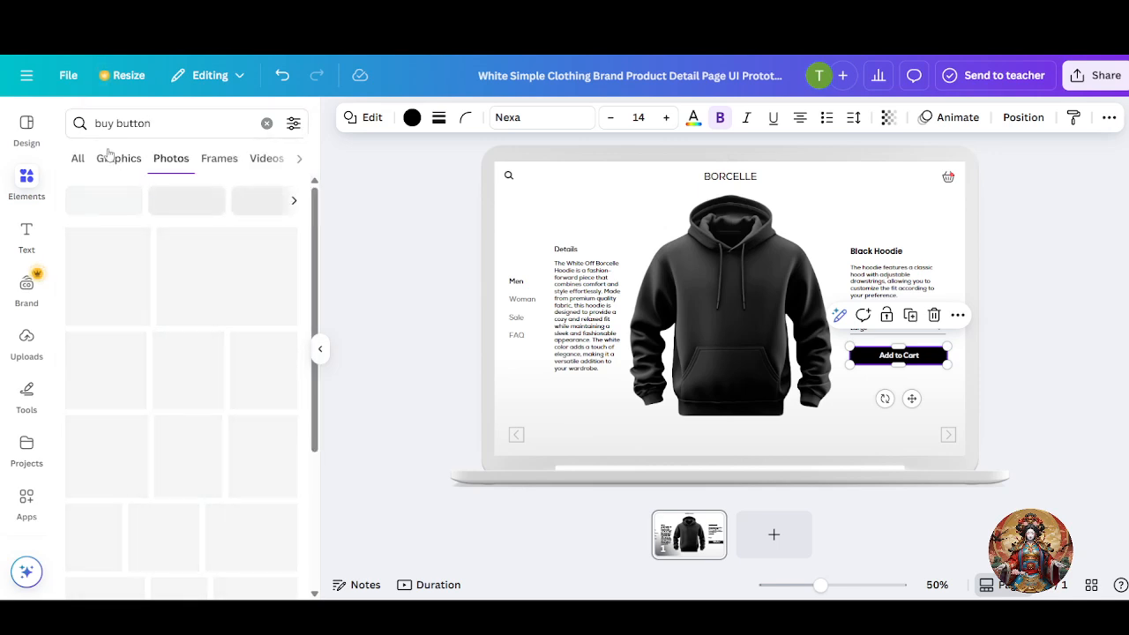
- Browse the graphics results for "buy button" to examine the available button designs
click(111, 158)
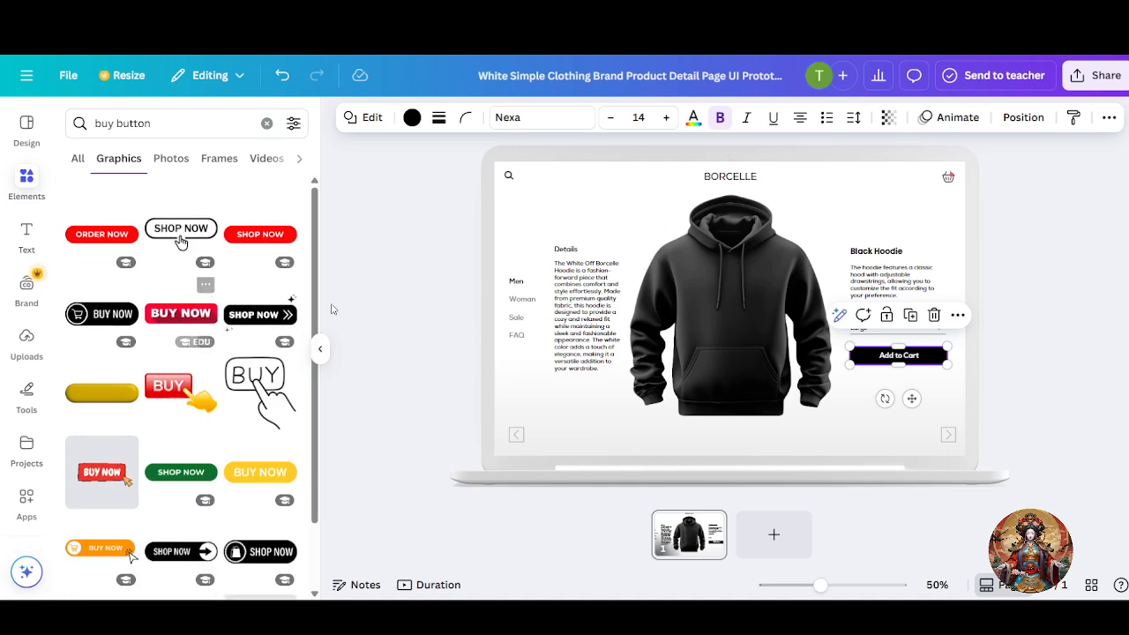
scroll(198, 351, down, 1)
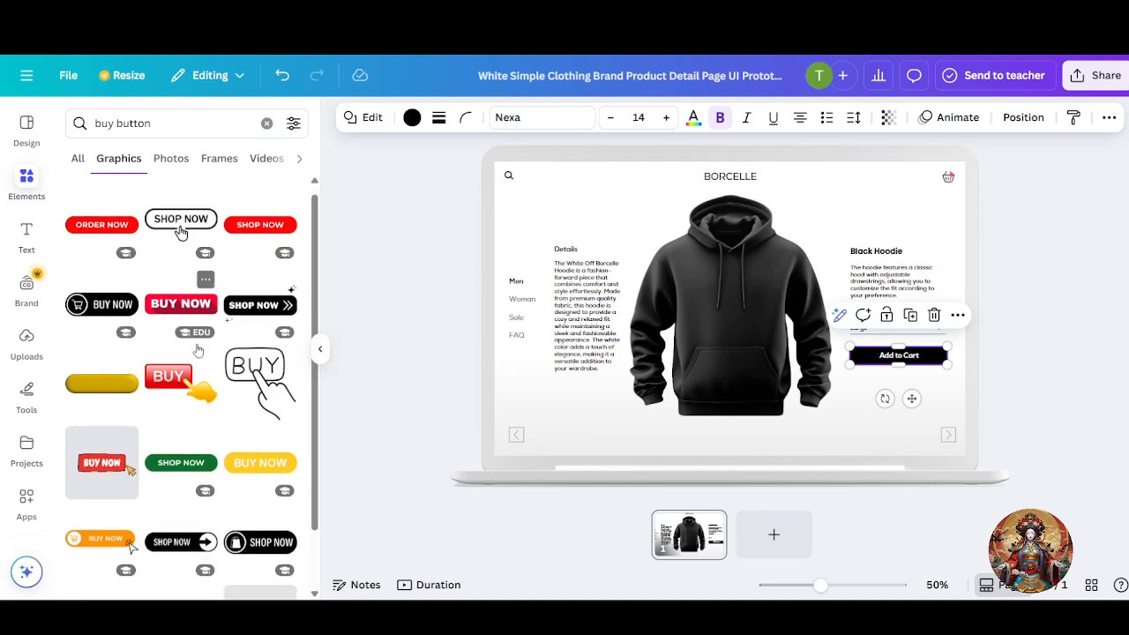
scroll(198, 350, down, 2)
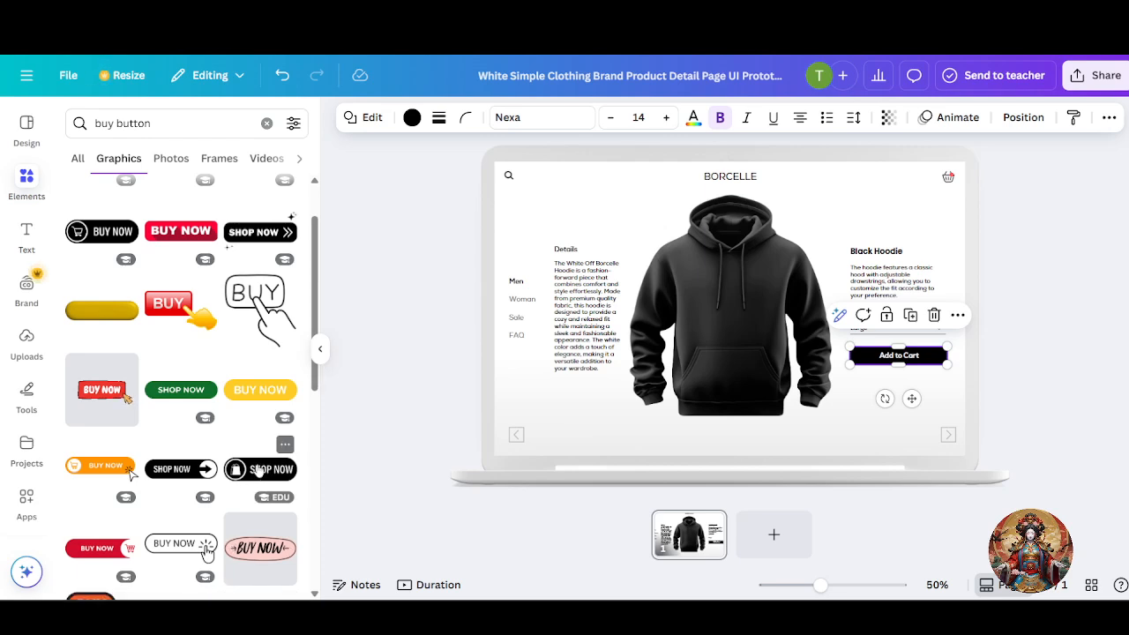
scroll(199, 420, down, 2)
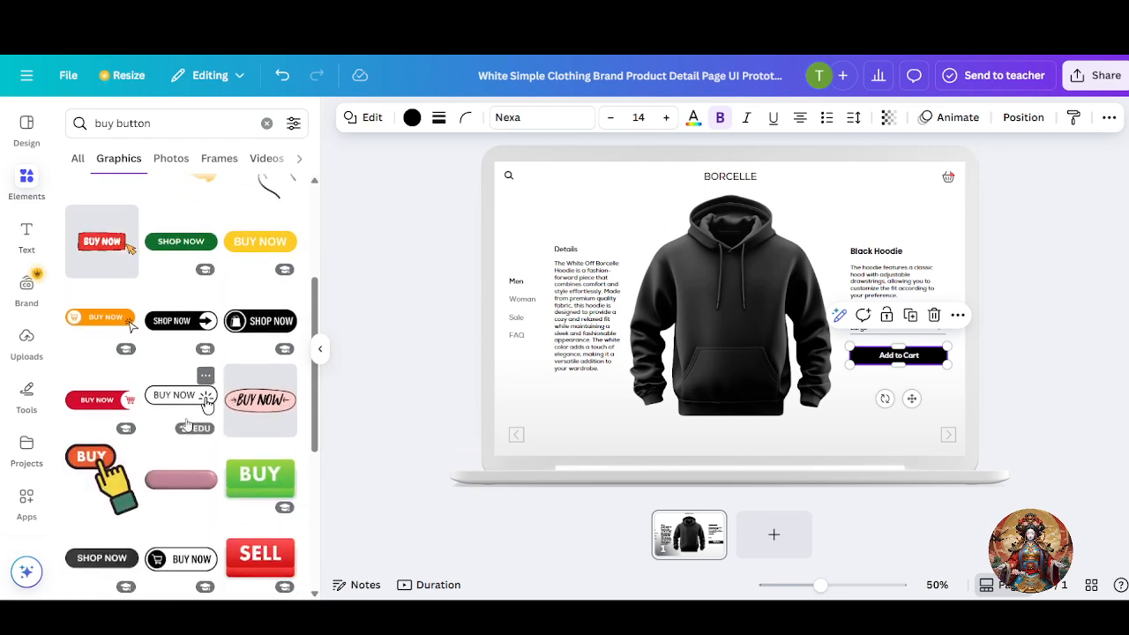
click(1097, 378)
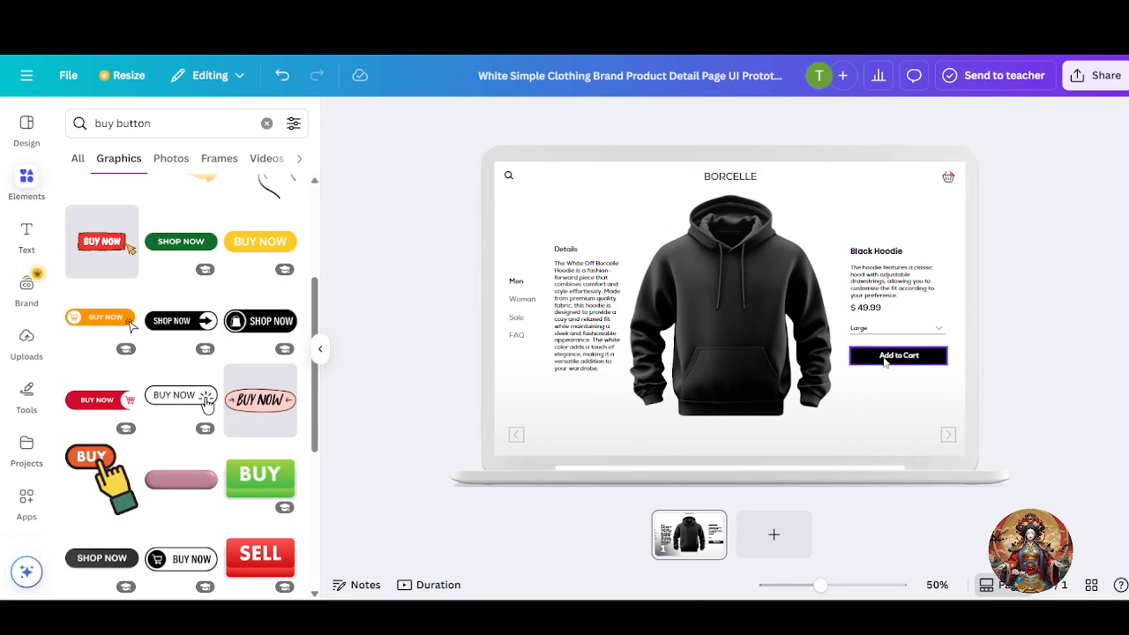
- Replace the Add to Cart button's page link with the Black Hoodie payment link copied from Stripe
click(885, 360)
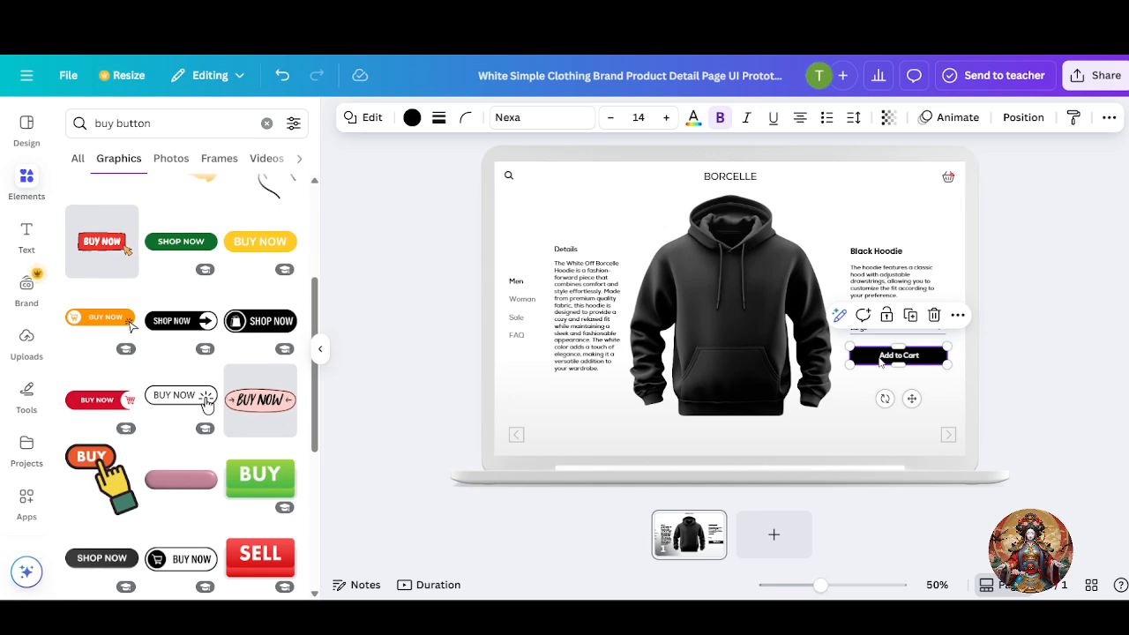
click(1028, 416)
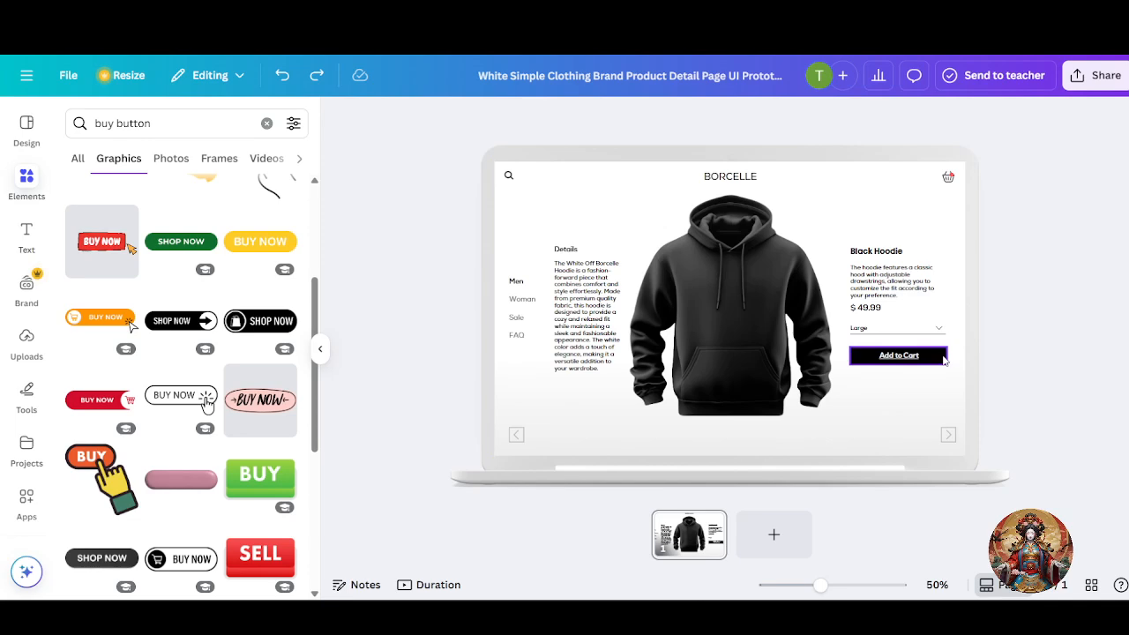
click(941, 360)
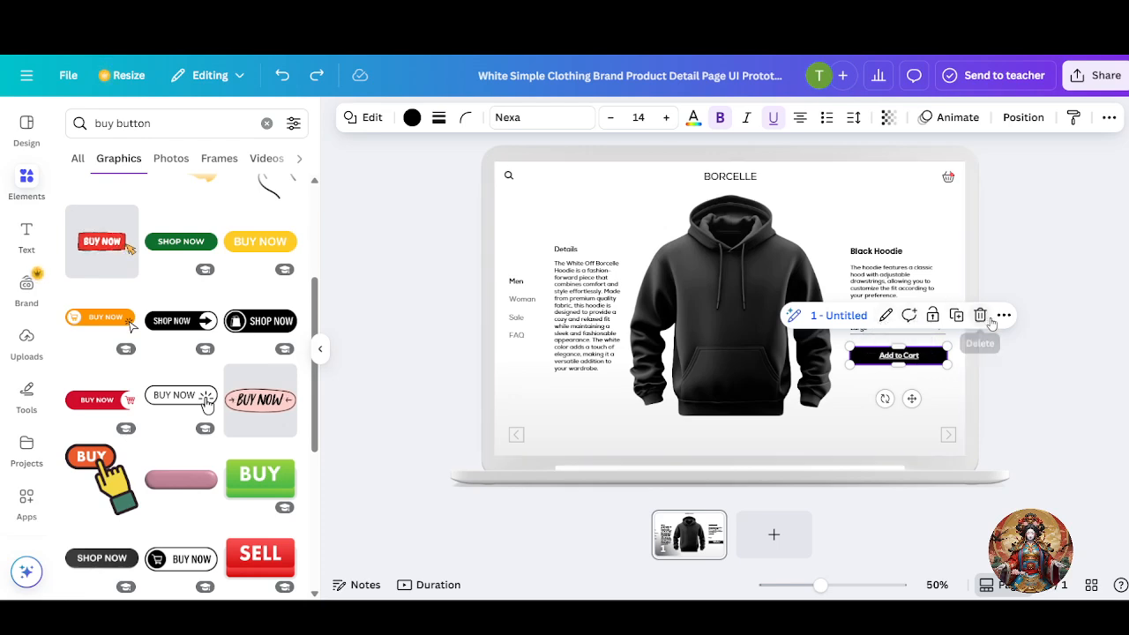
click(900, 358)
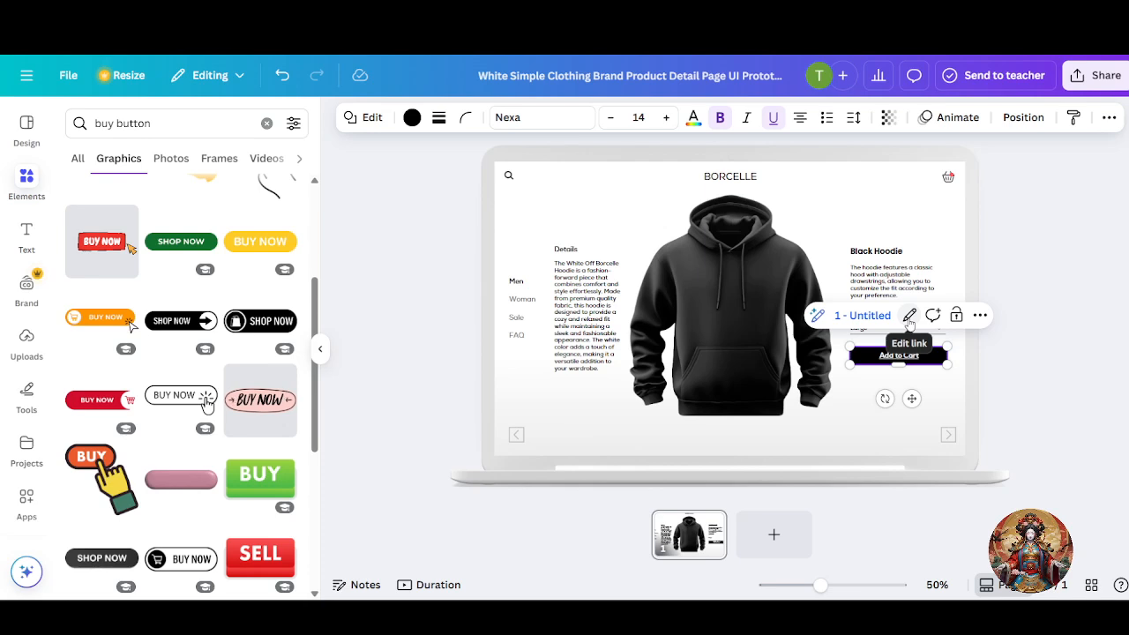
click(981, 316)
scroll(1001, 464, down, 2)
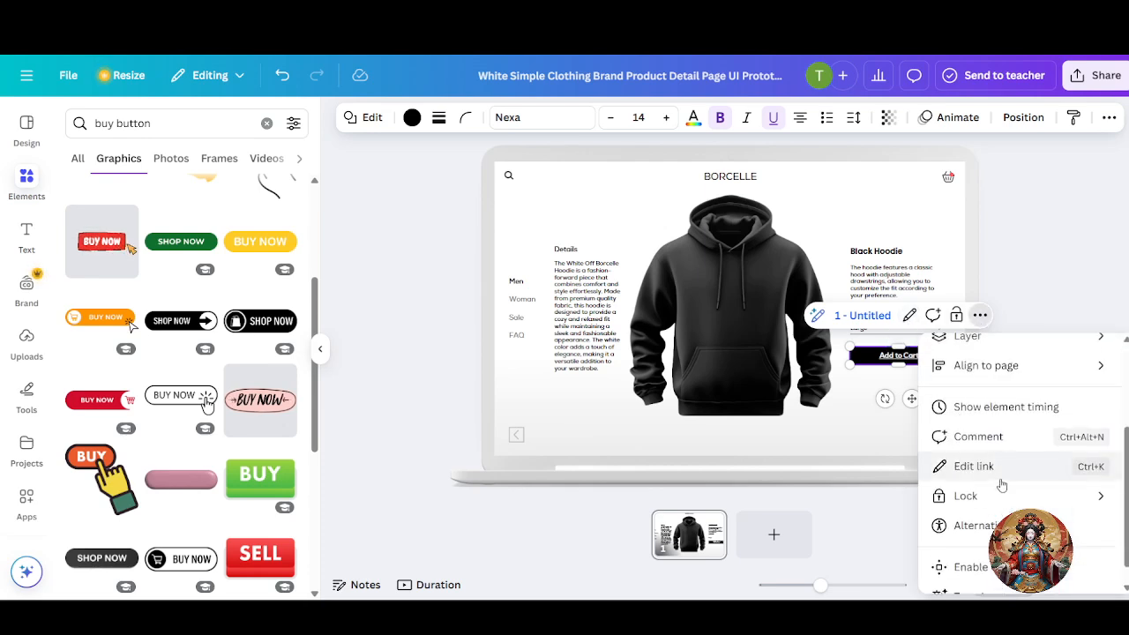
click(988, 443)
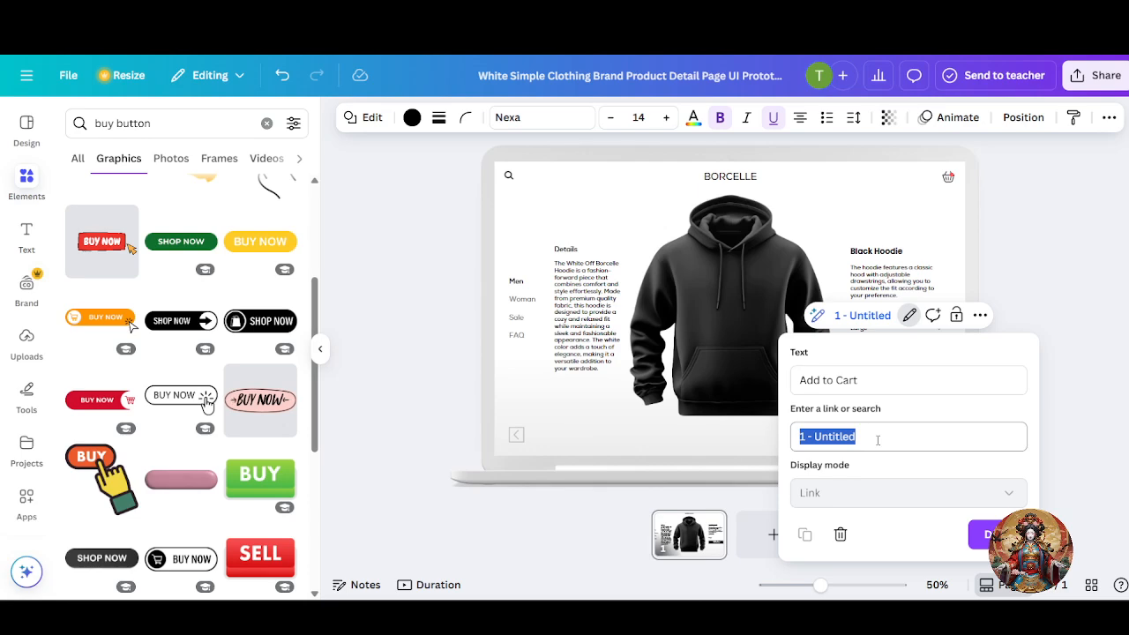
text(https://buy.stripe.com/test_00g7wld3e8vo6wE6oo)
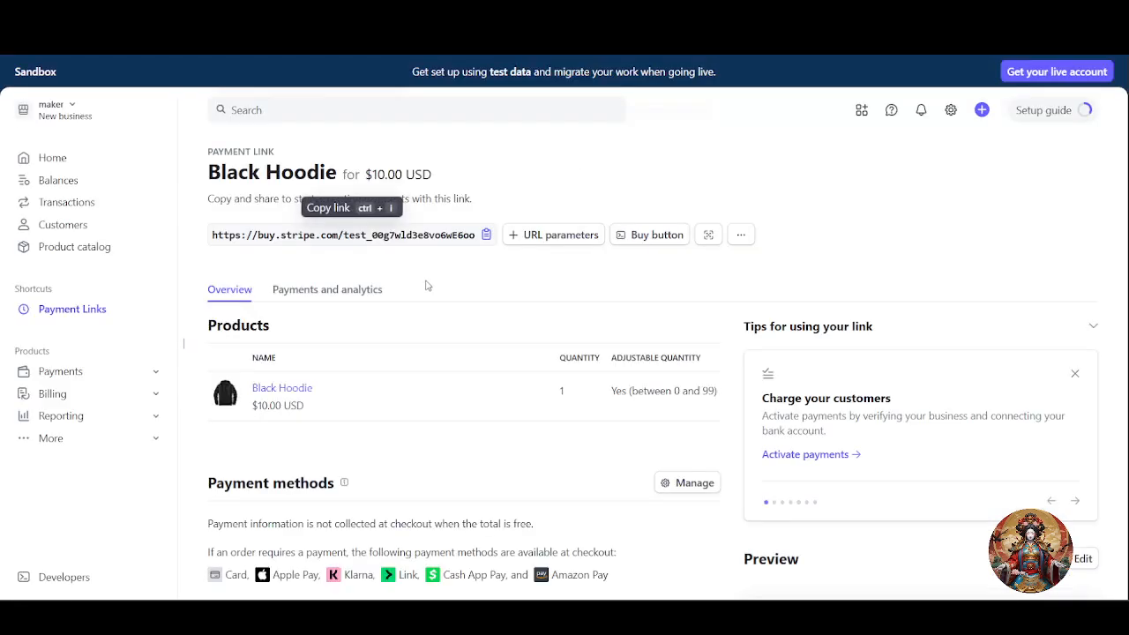
scroll(410, 243, down, 2)
scroll(408, 250, up, 2)
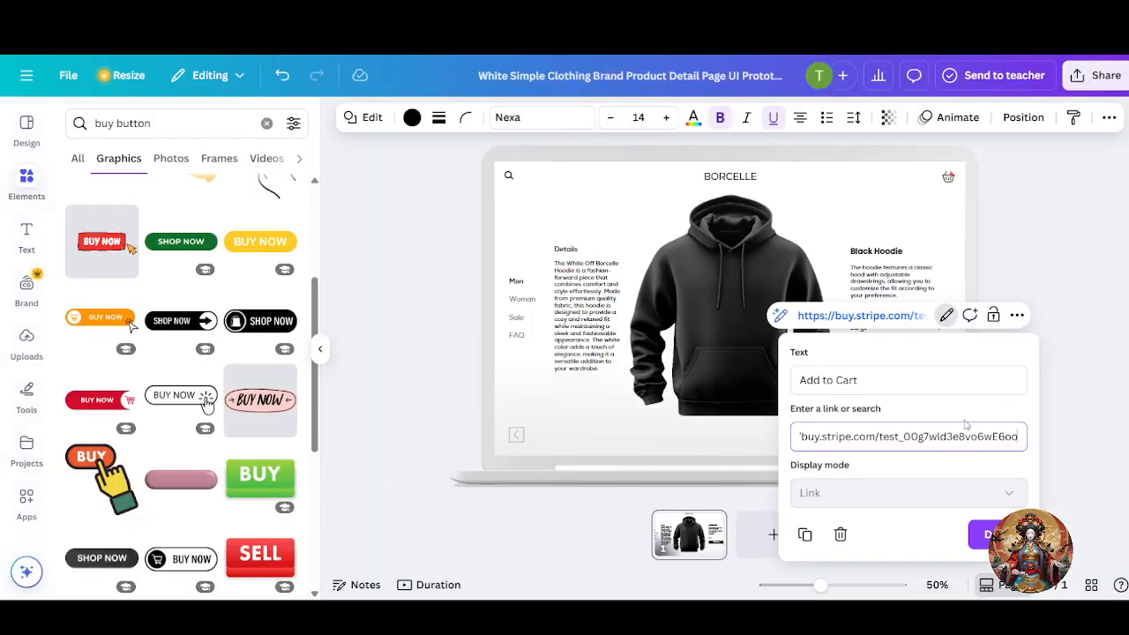
click(985, 534)
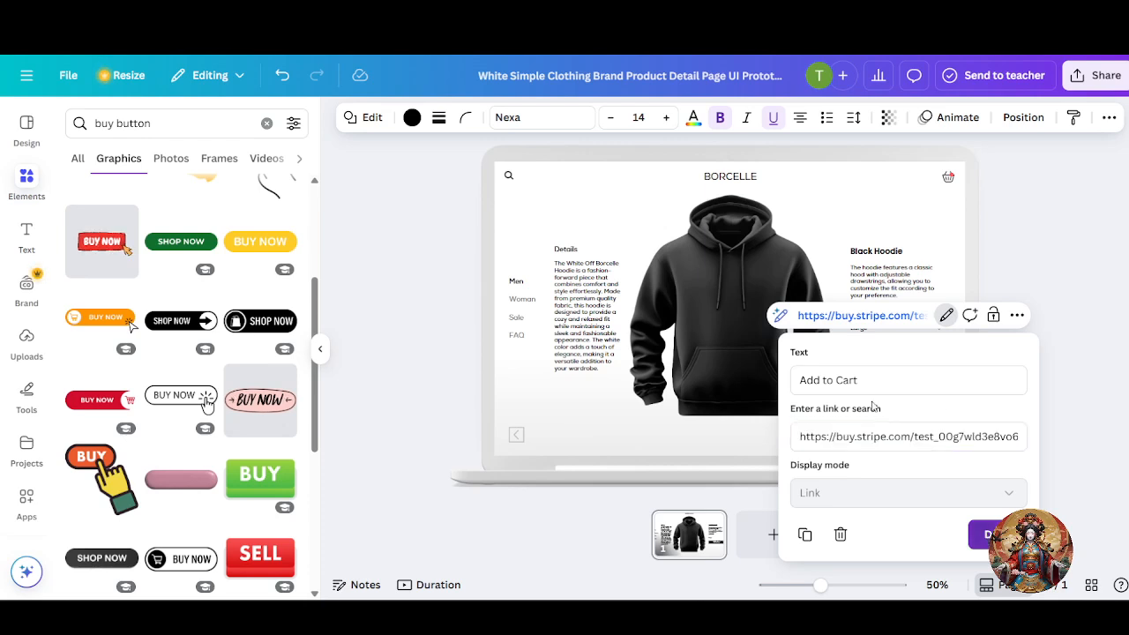
- Enter the Stripe payment link again in the Add to Cart link settings and apply it
triple_click(859, 438)
text(https://buy.stripe.com/test_00g7wld3e8vo6wE6oo)
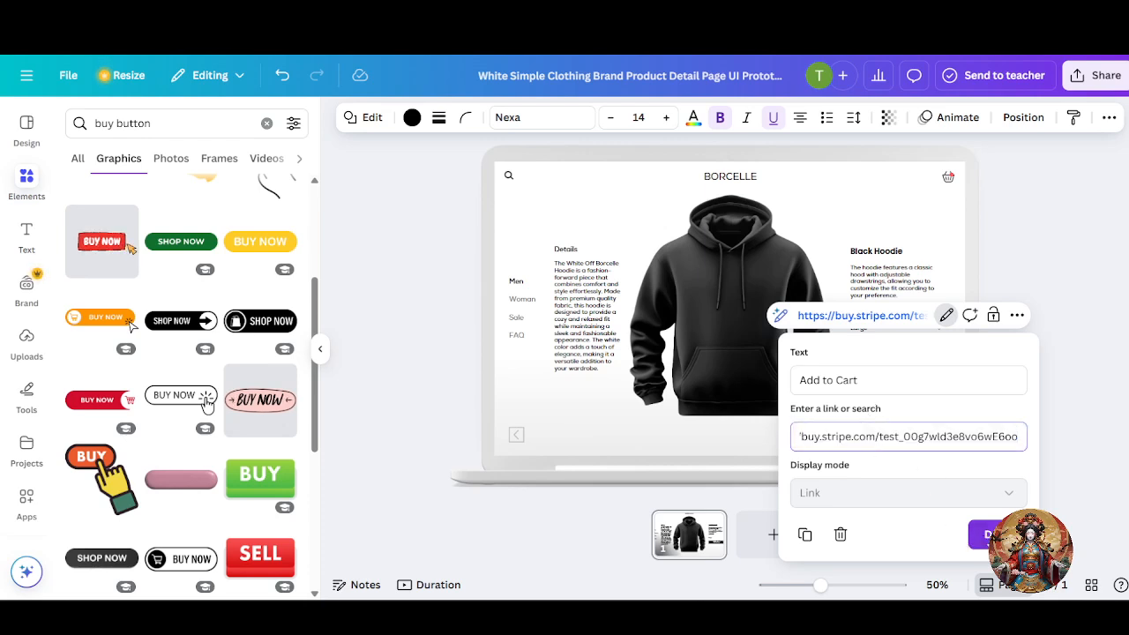
click(984, 533)
click(1036, 381)
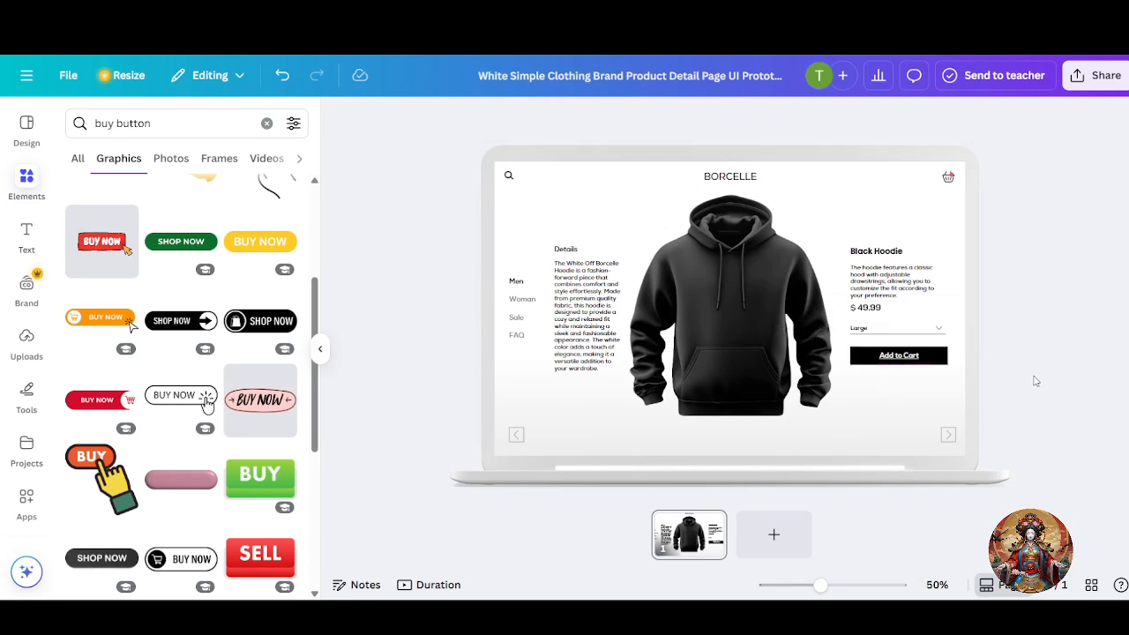
- Follow the Add to Cart button's link to examine the Stripe checkout page, and return to the Canva design
click(914, 355)
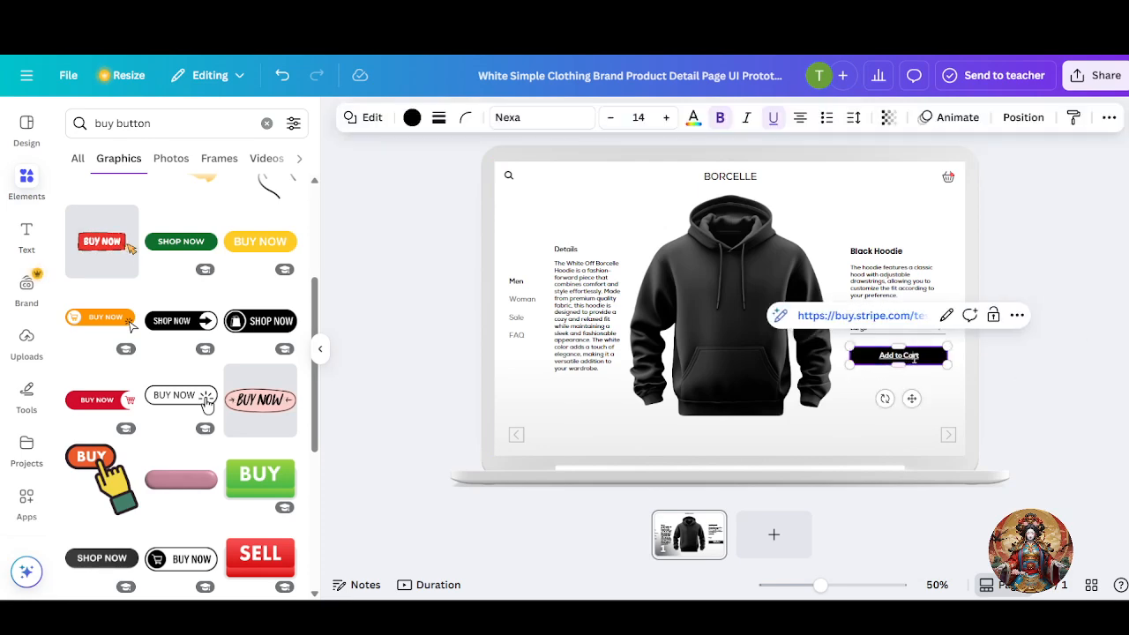
click(861, 316)
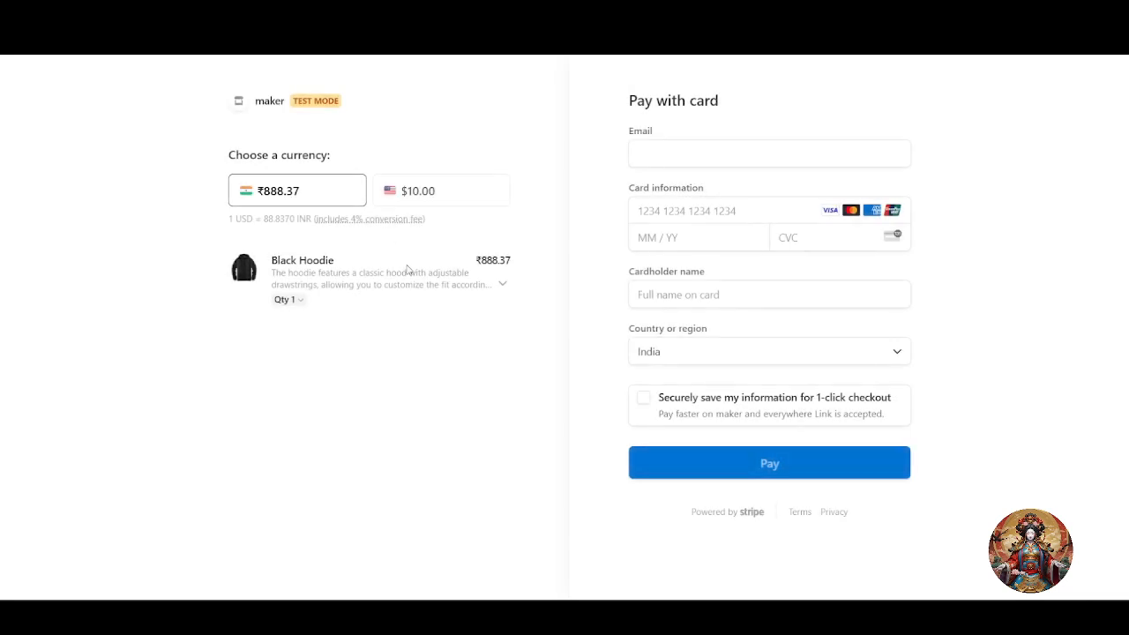
click(741, 159)
click(549, 185)
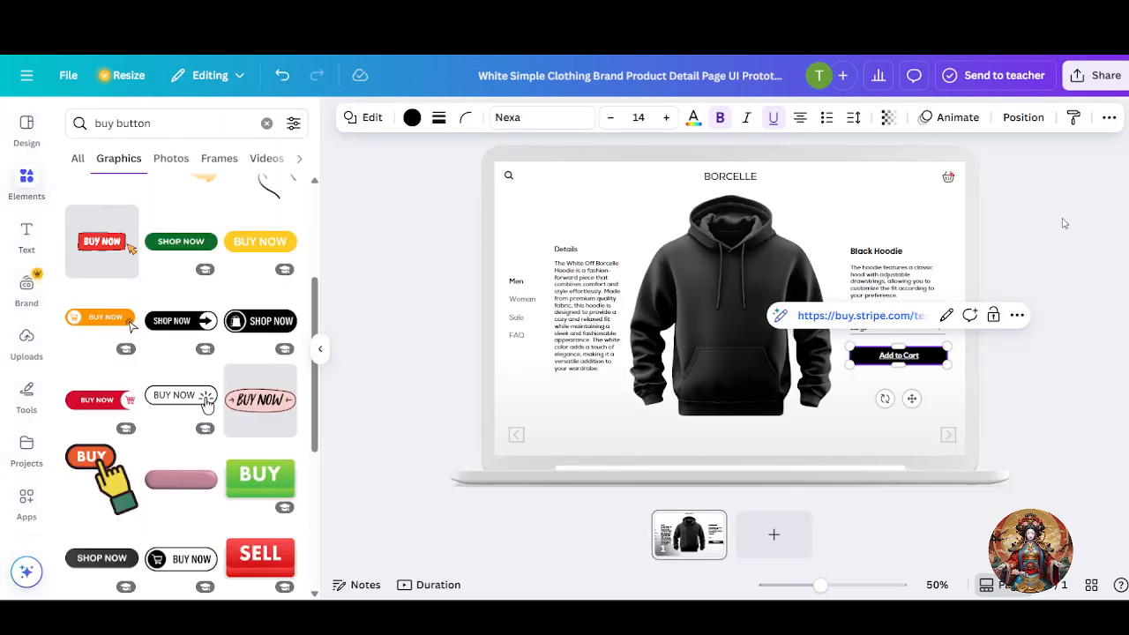
click(1076, 240)
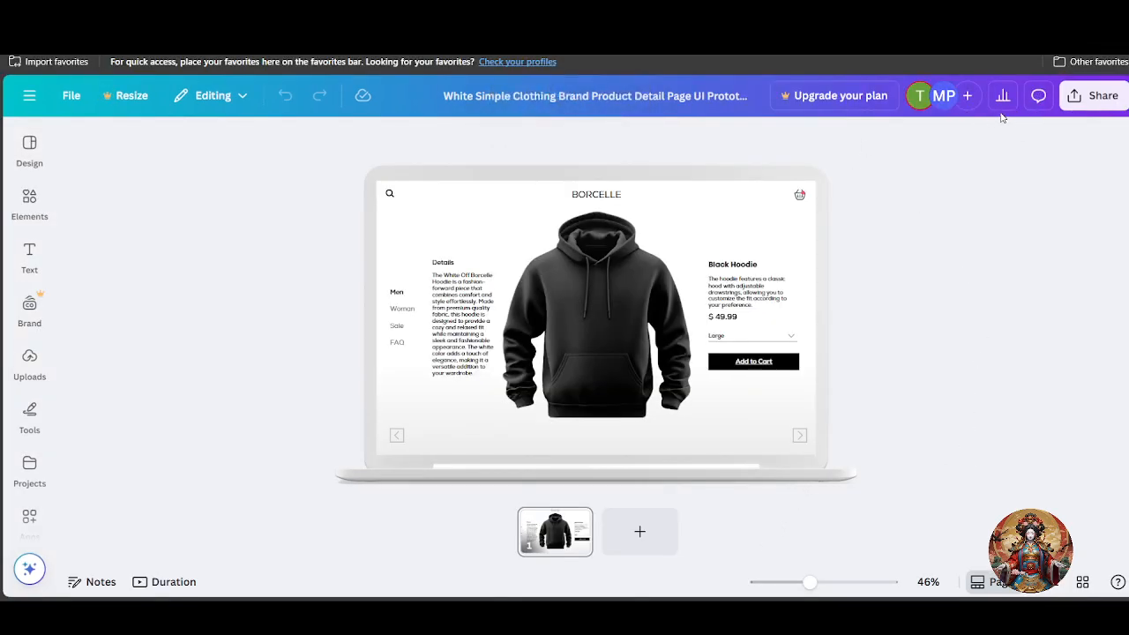
- Find the Website option among the design's publishing options and publish the hoodie product page as a website
click(1080, 93)
scroll(913, 348, down, 1)
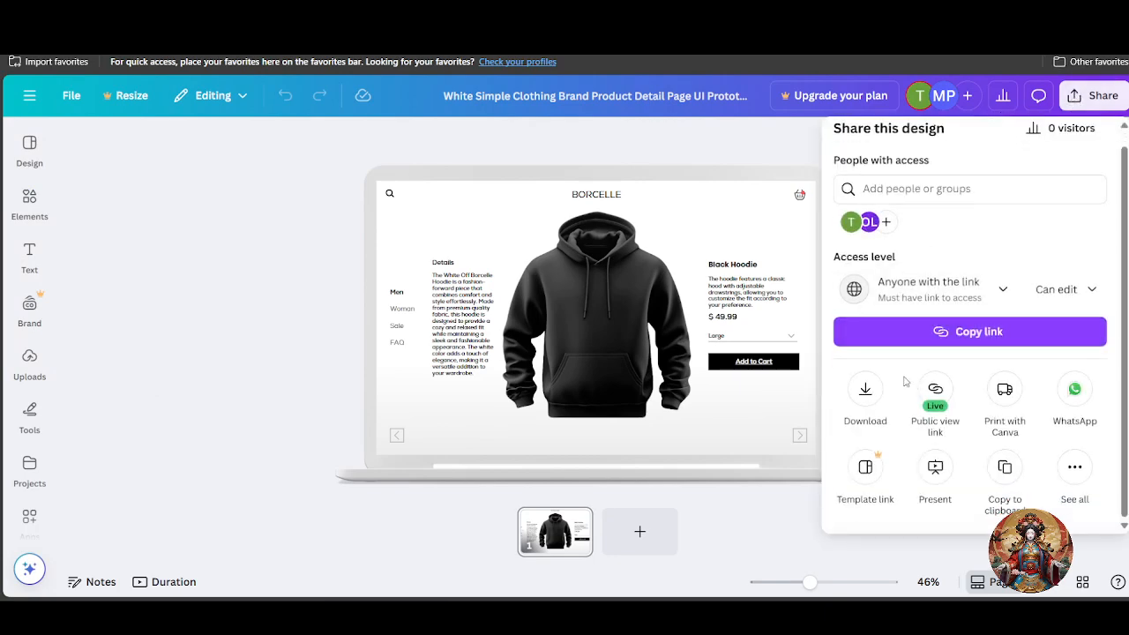
click(1075, 468)
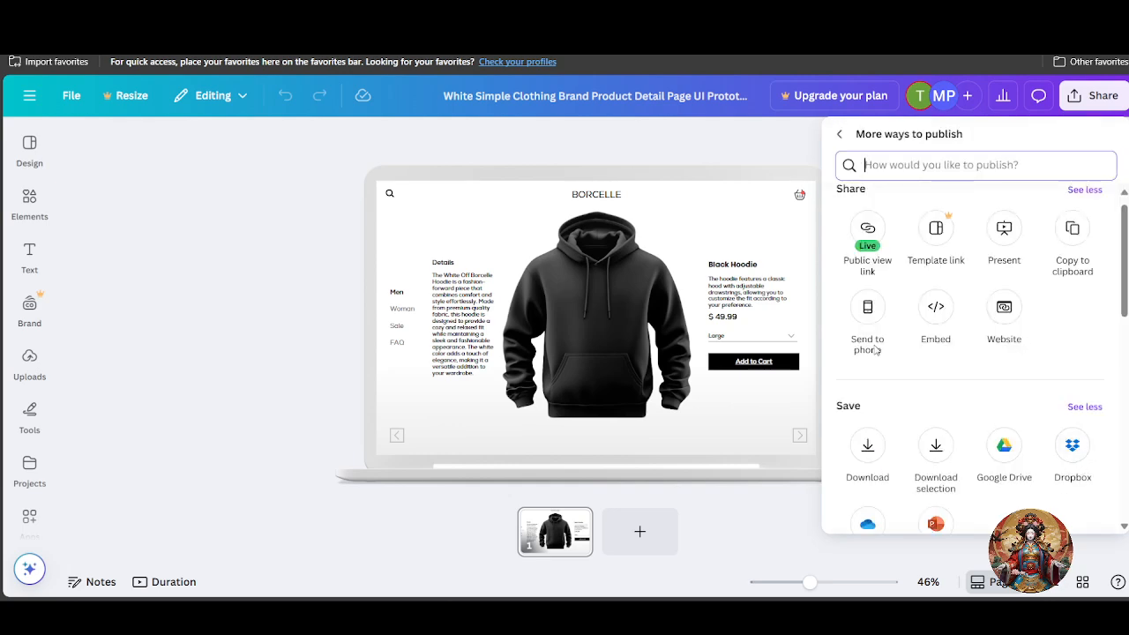
scroll(876, 350, down, 3)
scroll(971, 344, up, 3)
click(1004, 328)
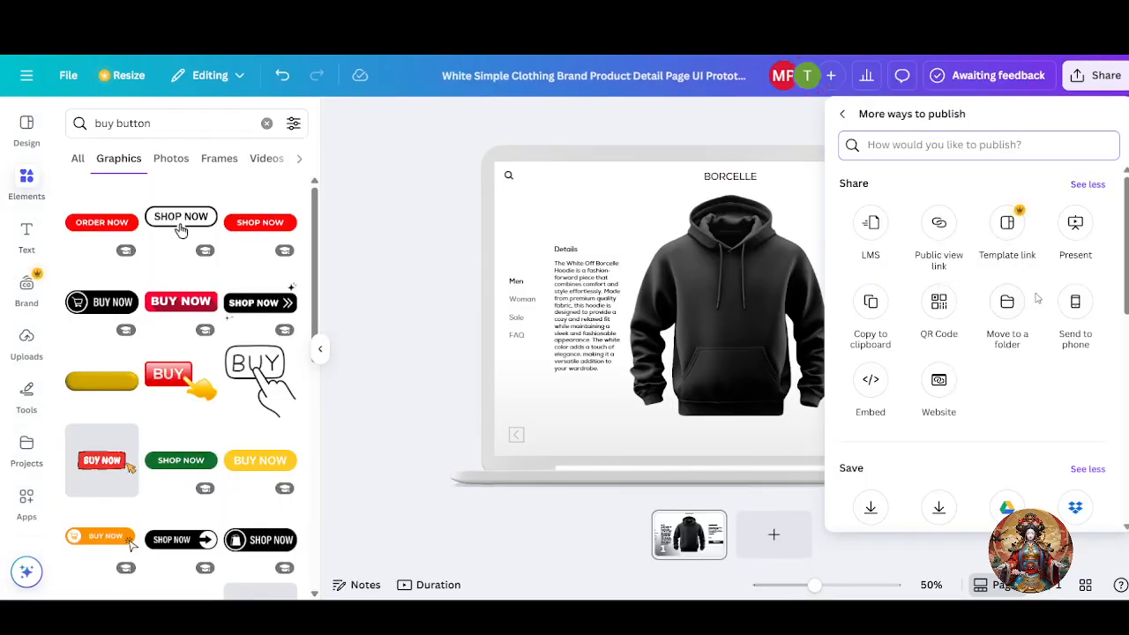
click(941, 384)
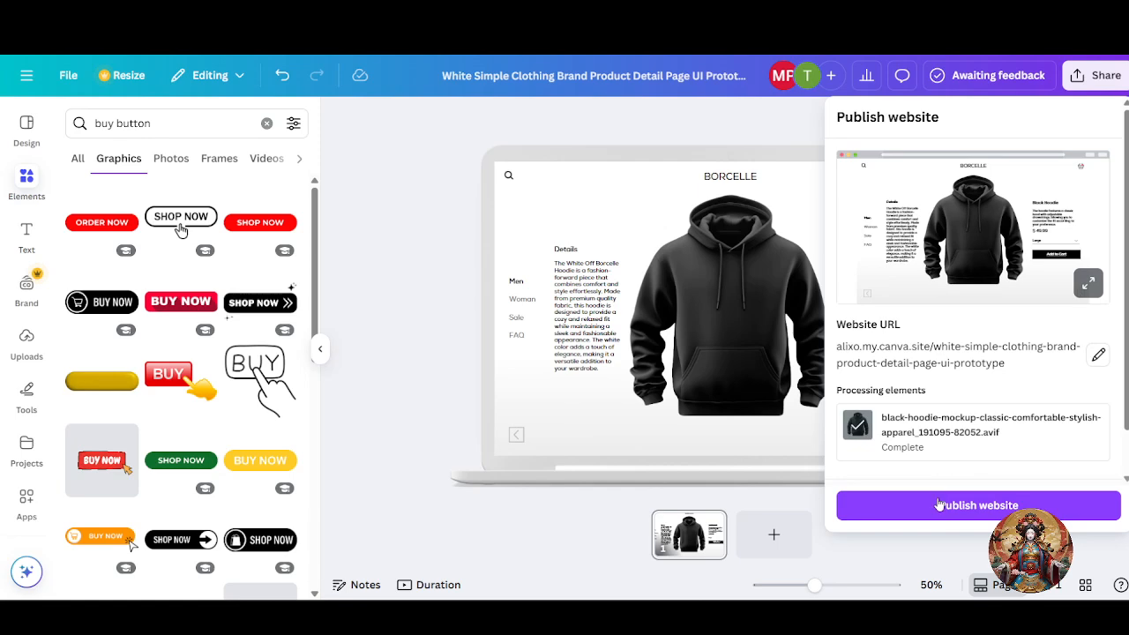
click(977, 508)
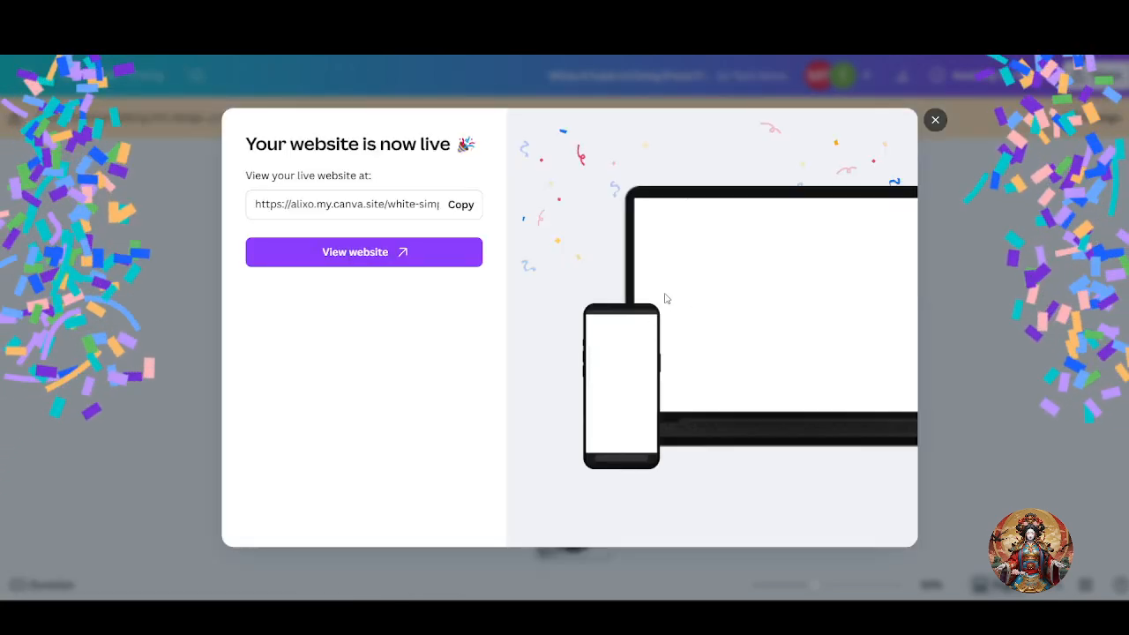
- View the live website and follow its Add to Cart button to examine the Stripe checkout form
click(389, 261)
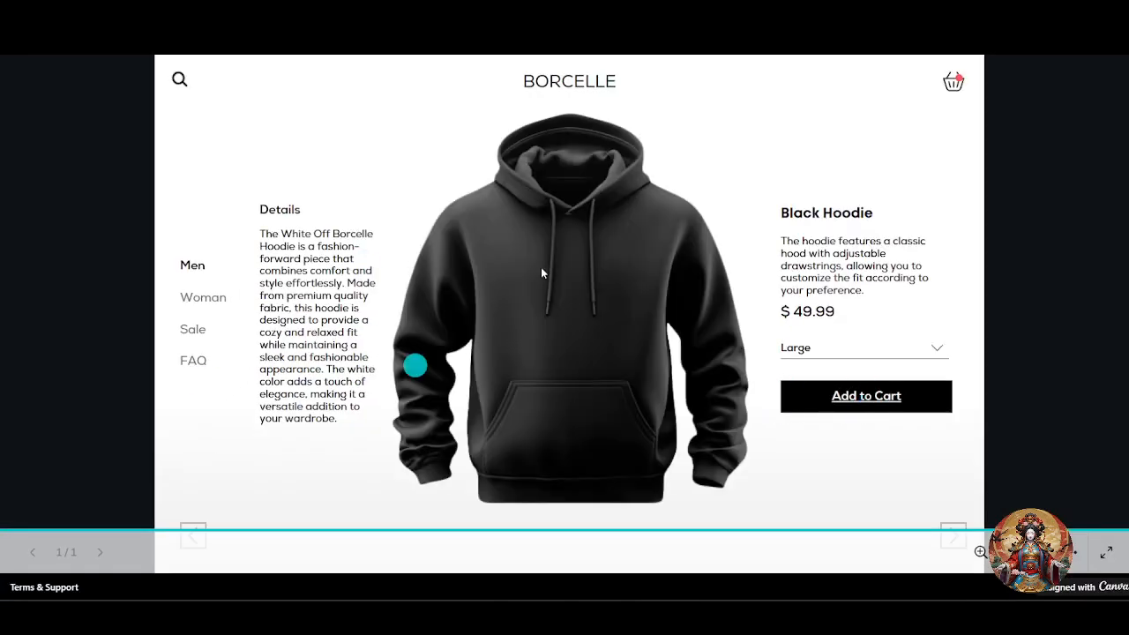
click(883, 403)
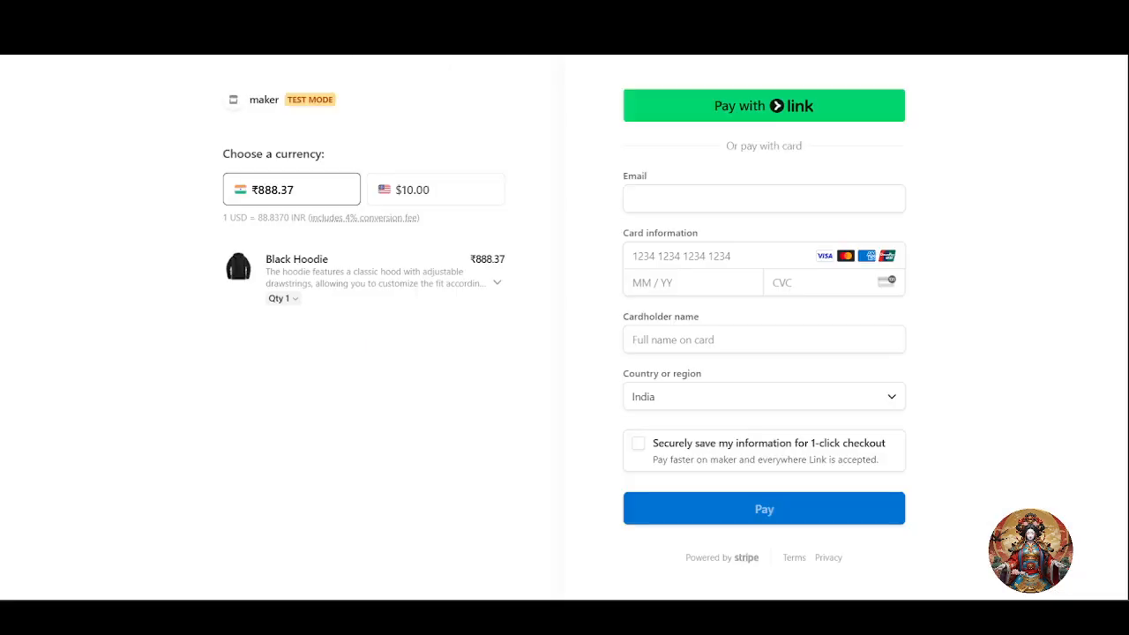
click(655, 285)
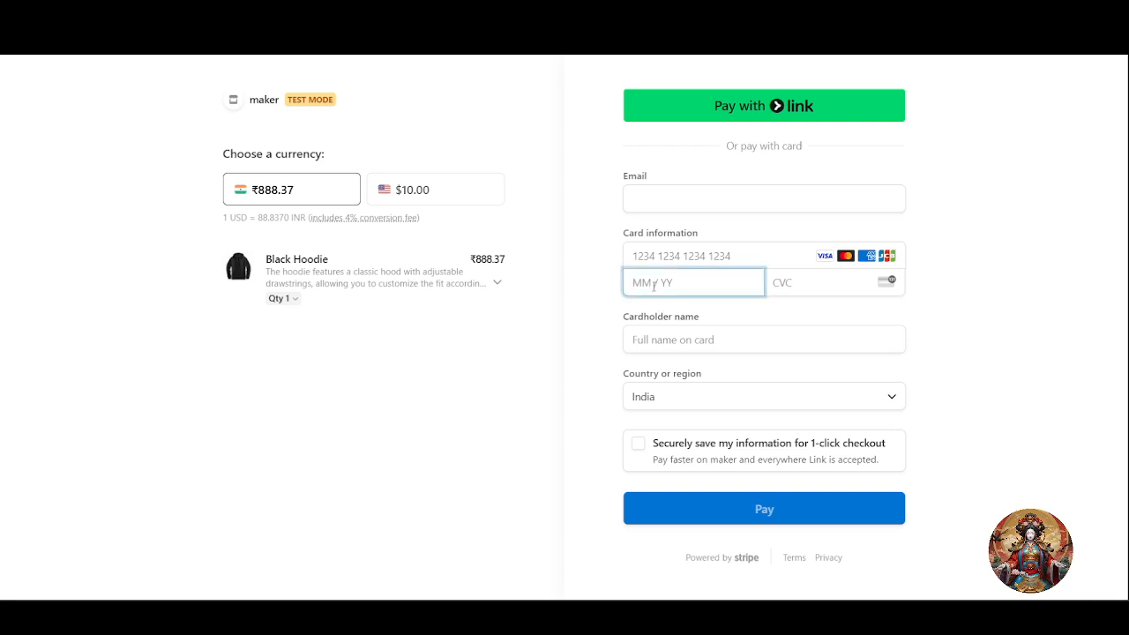